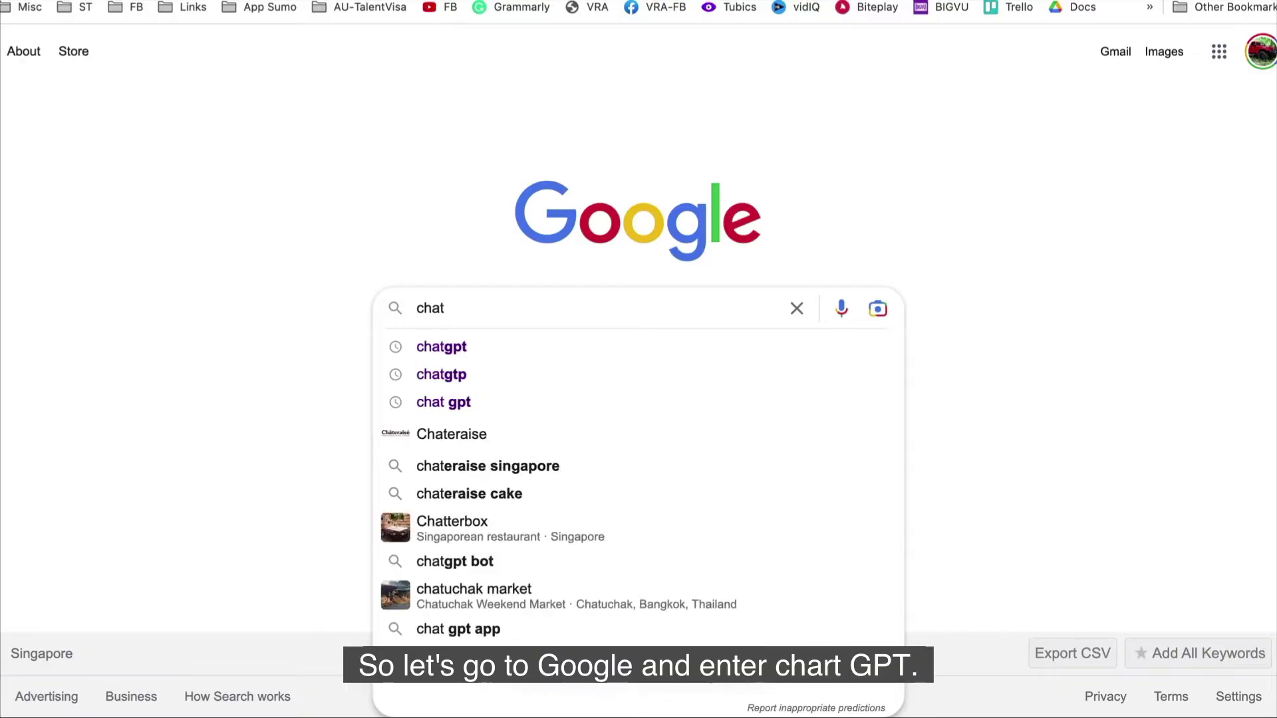
Step: Search Google for 'chatgpt' and open OpenAI's ChatGPT blog result
{"action": "type", "text": "gpt"}
{"action": "key", "text": "Return"}
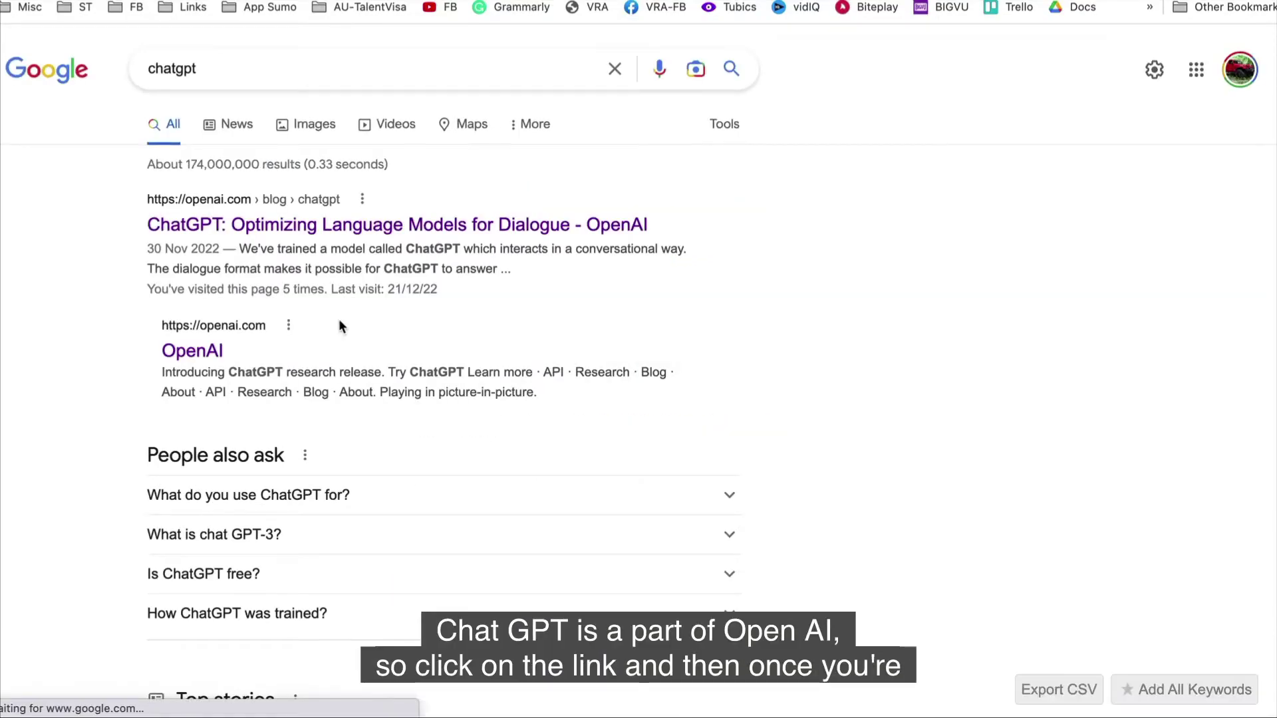
{"action": "left_click", "coordinate": [353, 229]}
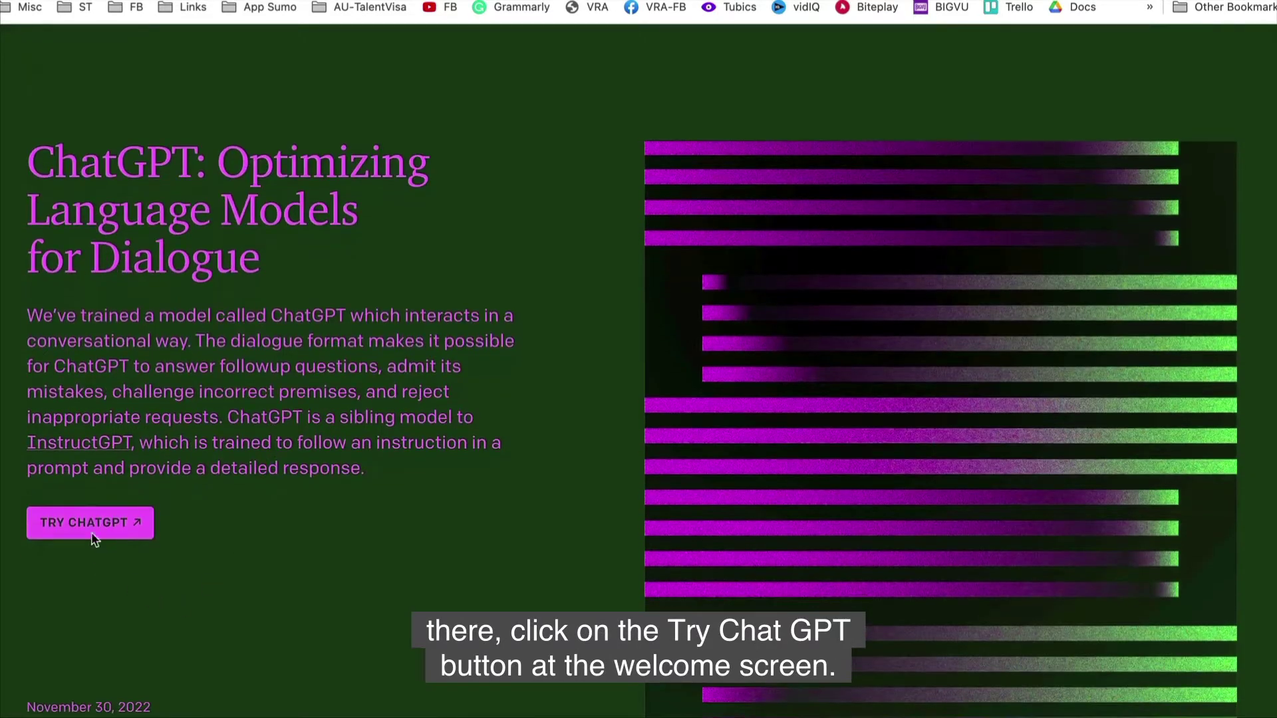
Step: Go from the blog page to ChatGPT and log in with the saved OpenAI credentials
{"action": "left_click", "coordinate": [91, 524]}
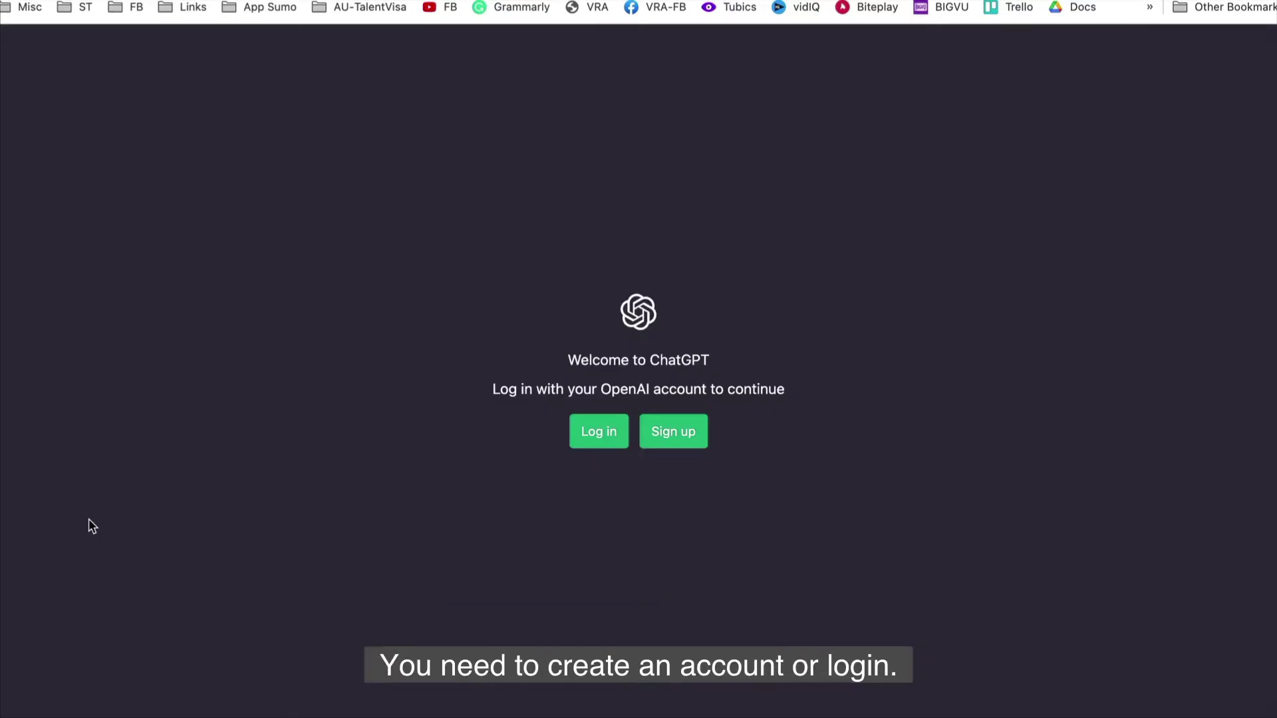
{"action": "left_click", "coordinate": [608, 439]}
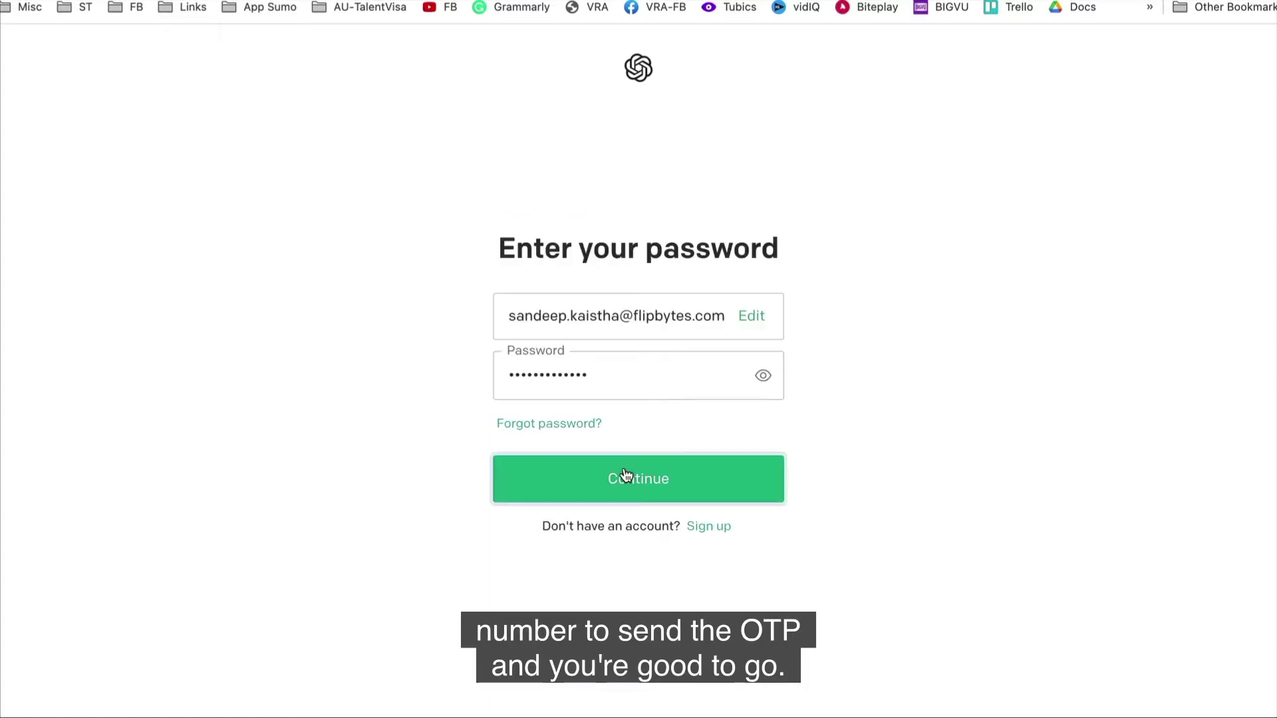
{"action": "left_click", "coordinate": [625, 476]}
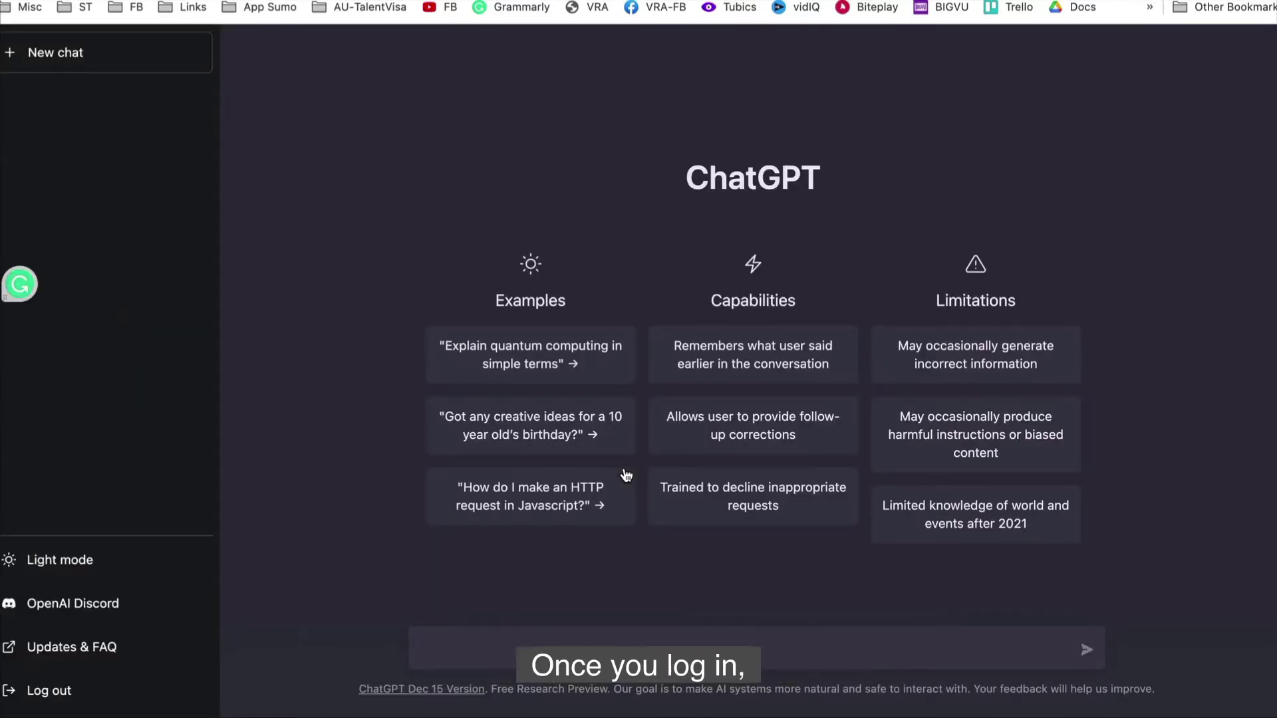
{"action": "left_click", "coordinate": [63, 564]}
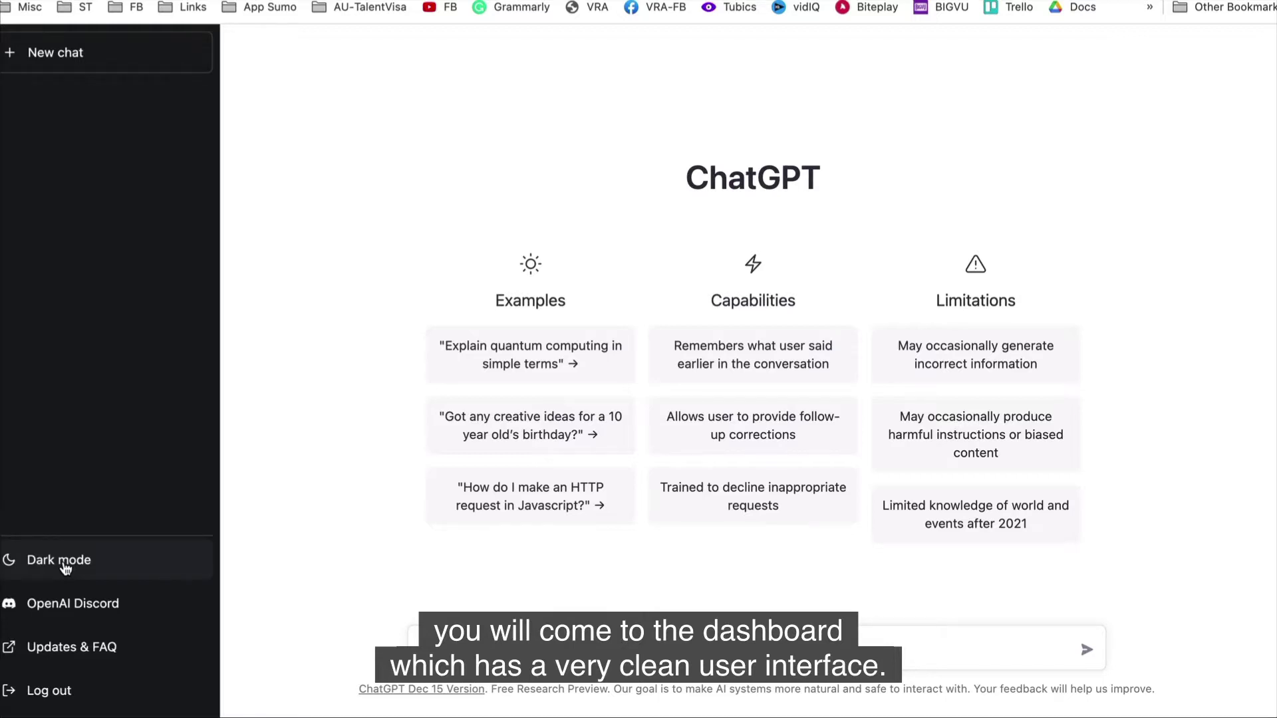
{"action": "left_click", "coordinate": [64, 568]}
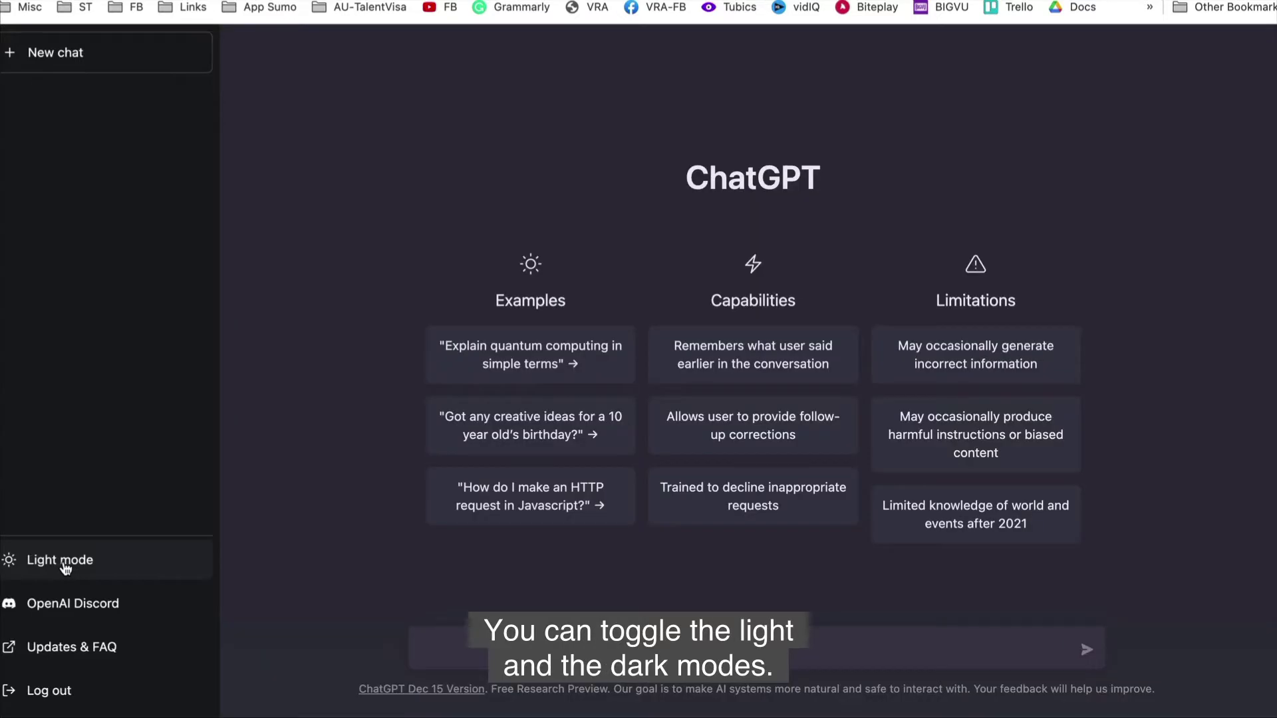
{"action": "double_click", "coordinate": [757, 303]}
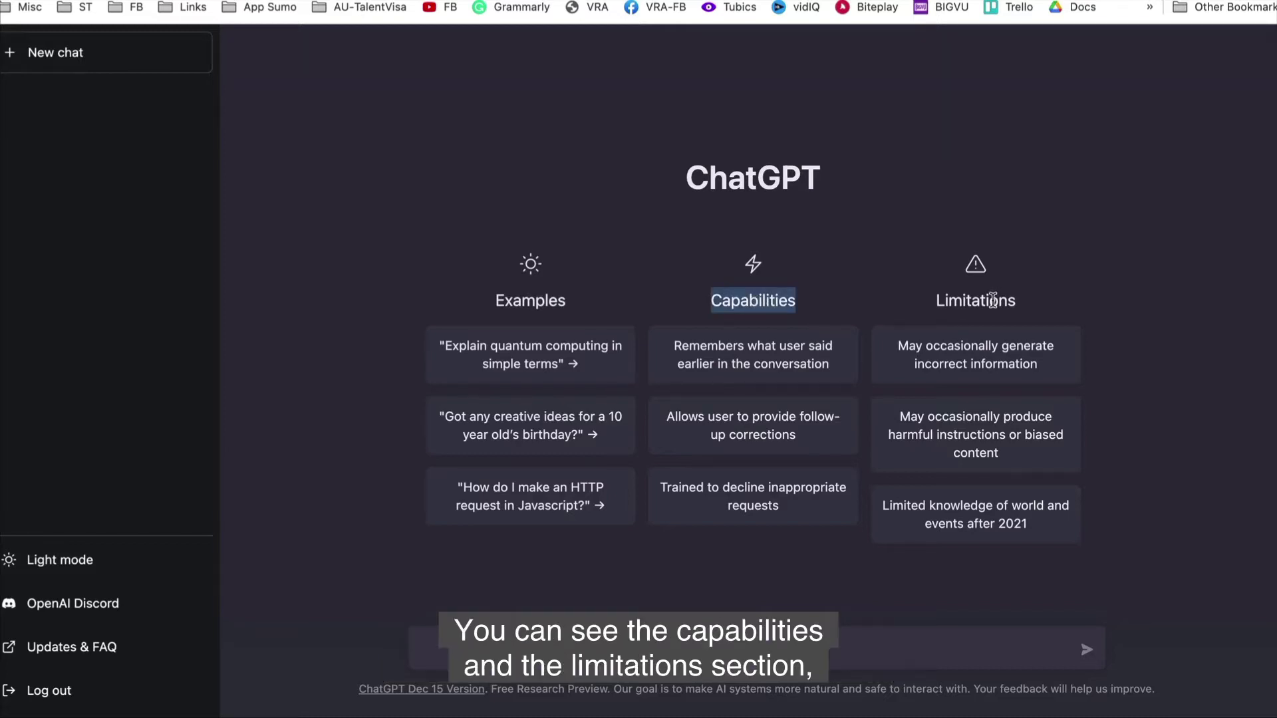
{"action": "double_click", "coordinate": [993, 300]}
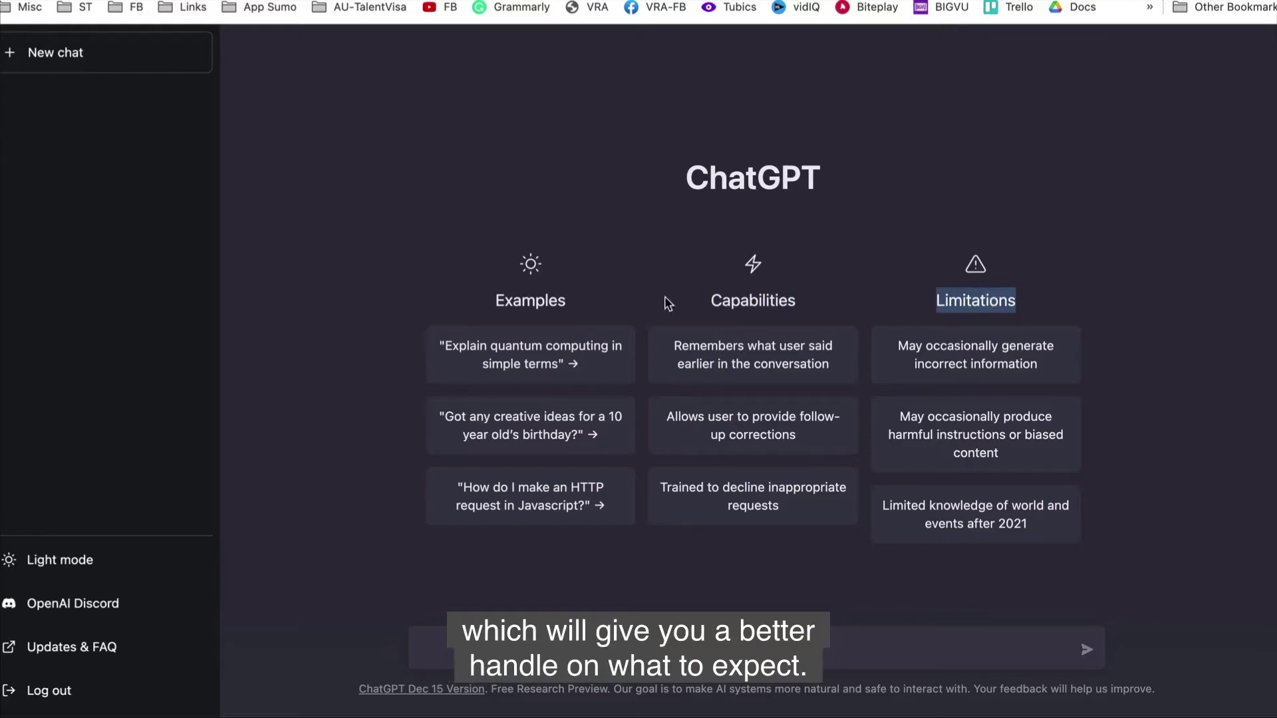
{"action": "double_click", "coordinate": [504, 305]}
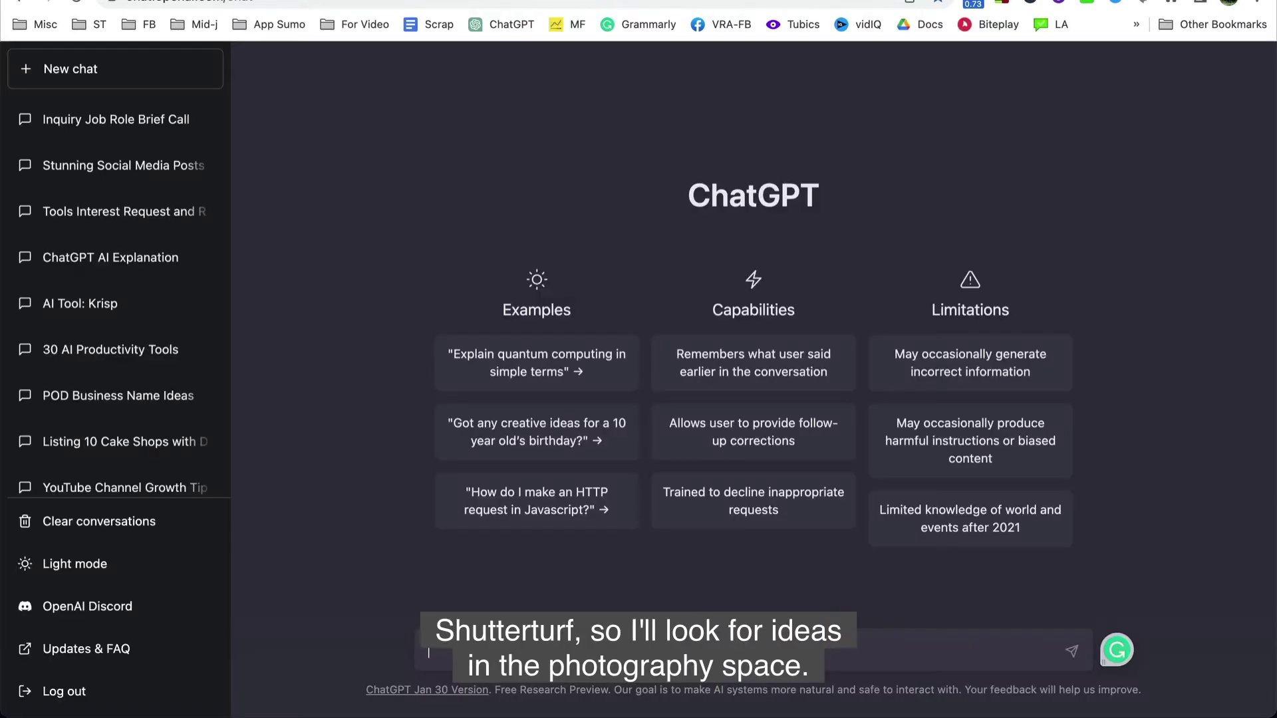
Step: Send the fashion photography video-ideas prompt, then have ChatGPT regenerate its nine-idea list
{"action": "type", "text": "\"I want to create a video on fashion photography. Give me some ideas.\""}
{"action": "key", "text": "Return"}
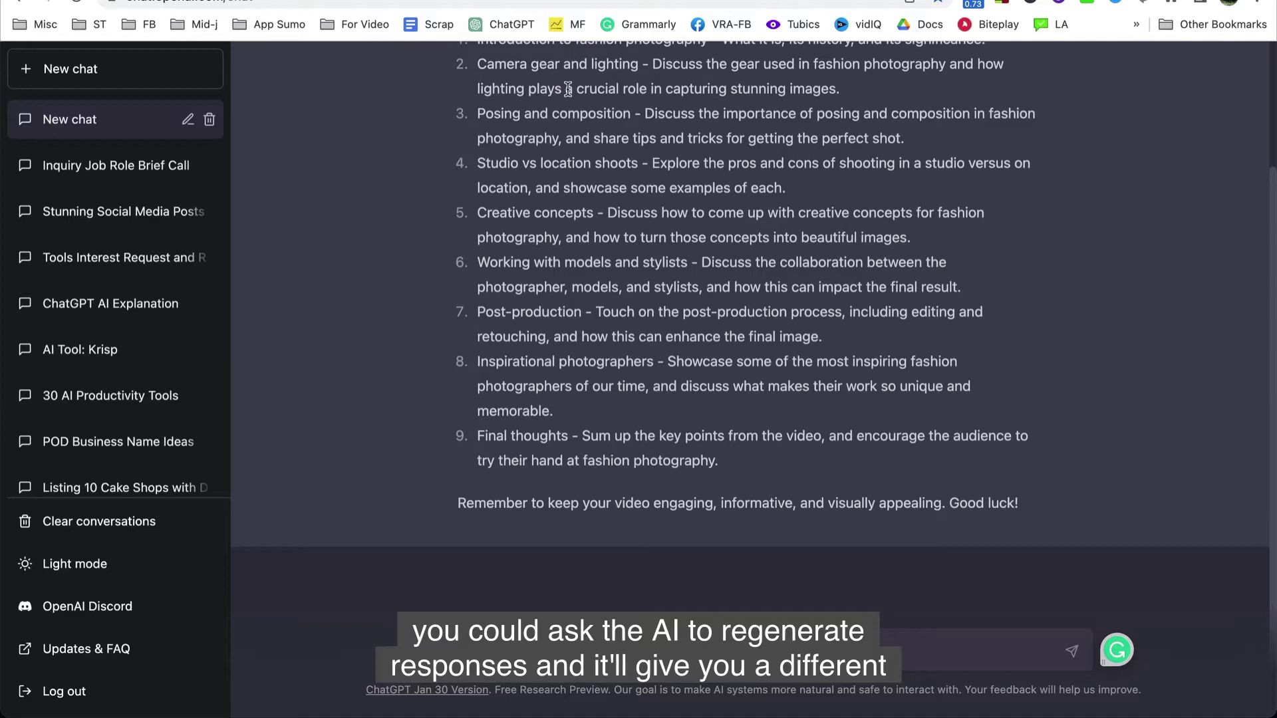
{"action": "key", "text": "Return"}
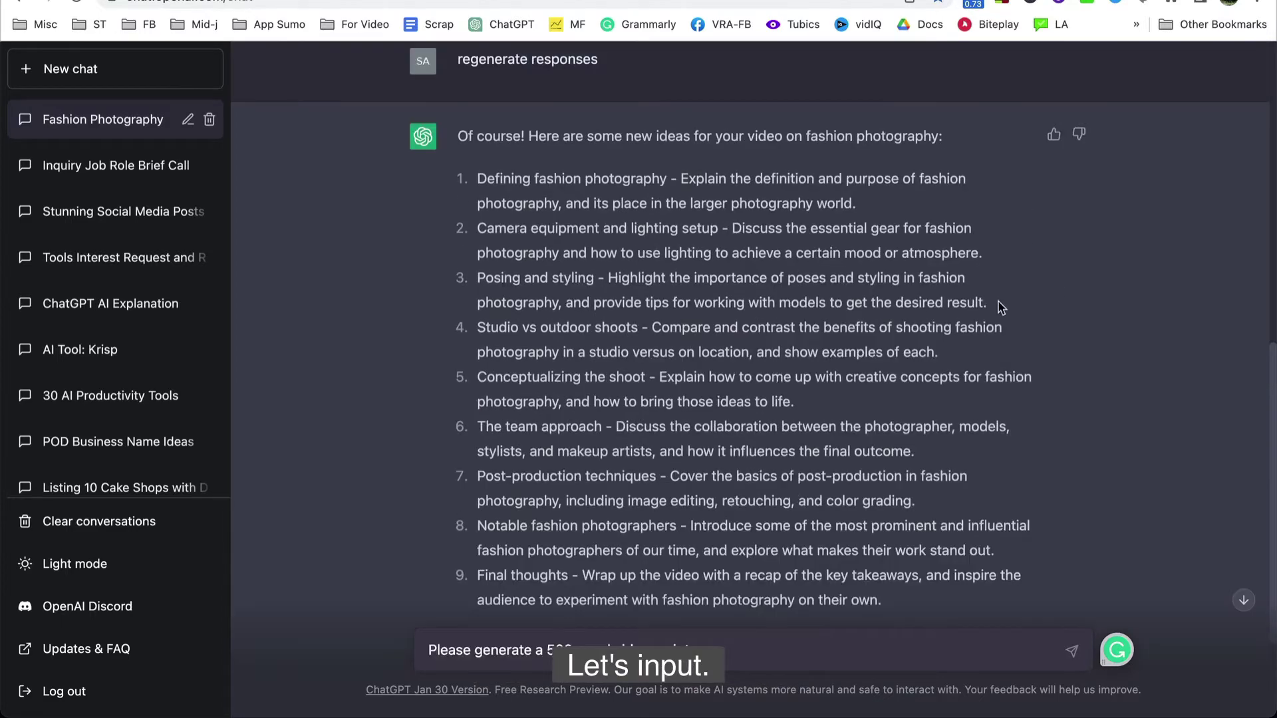
Step: Ask ChatGPT for a video script on idea 3, posing and styling in fashion photography
{"action": "left_click_drag", "start_coordinate": [1001, 308], "coordinate": [478, 283]}
{"action": "key", "text": "super+c"}
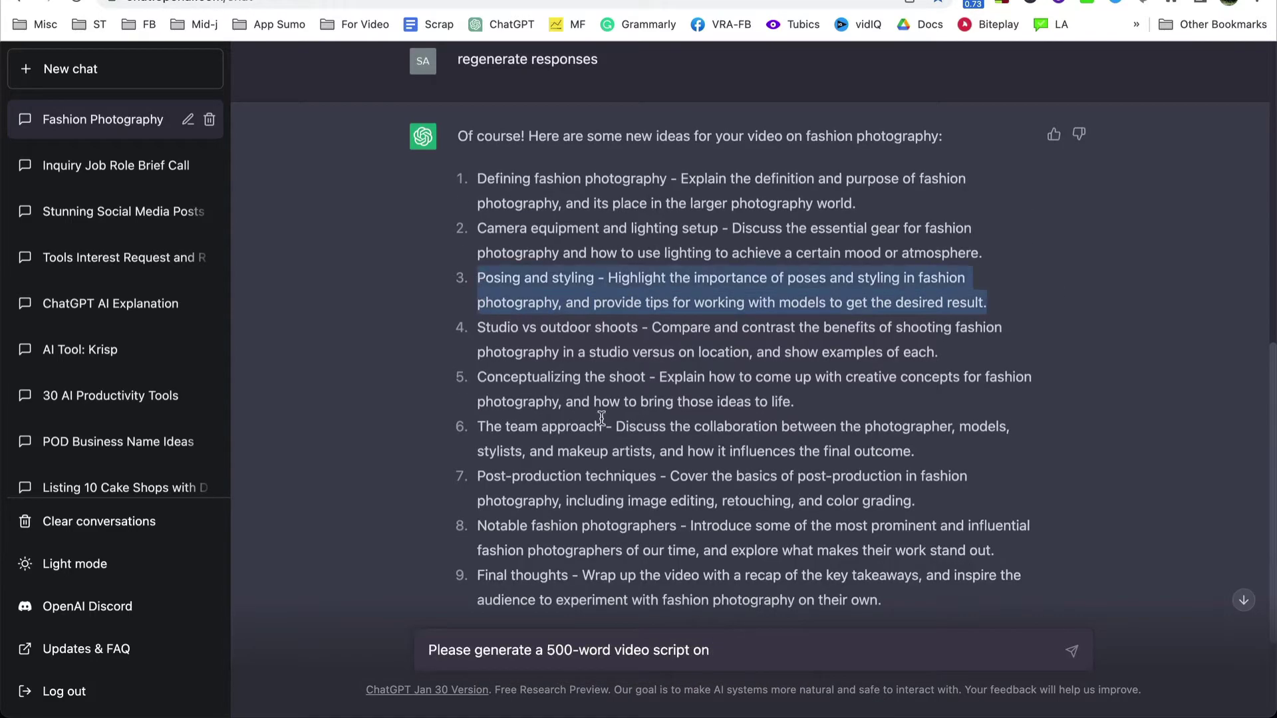
{"action": "left_click", "coordinate": [790, 657]}
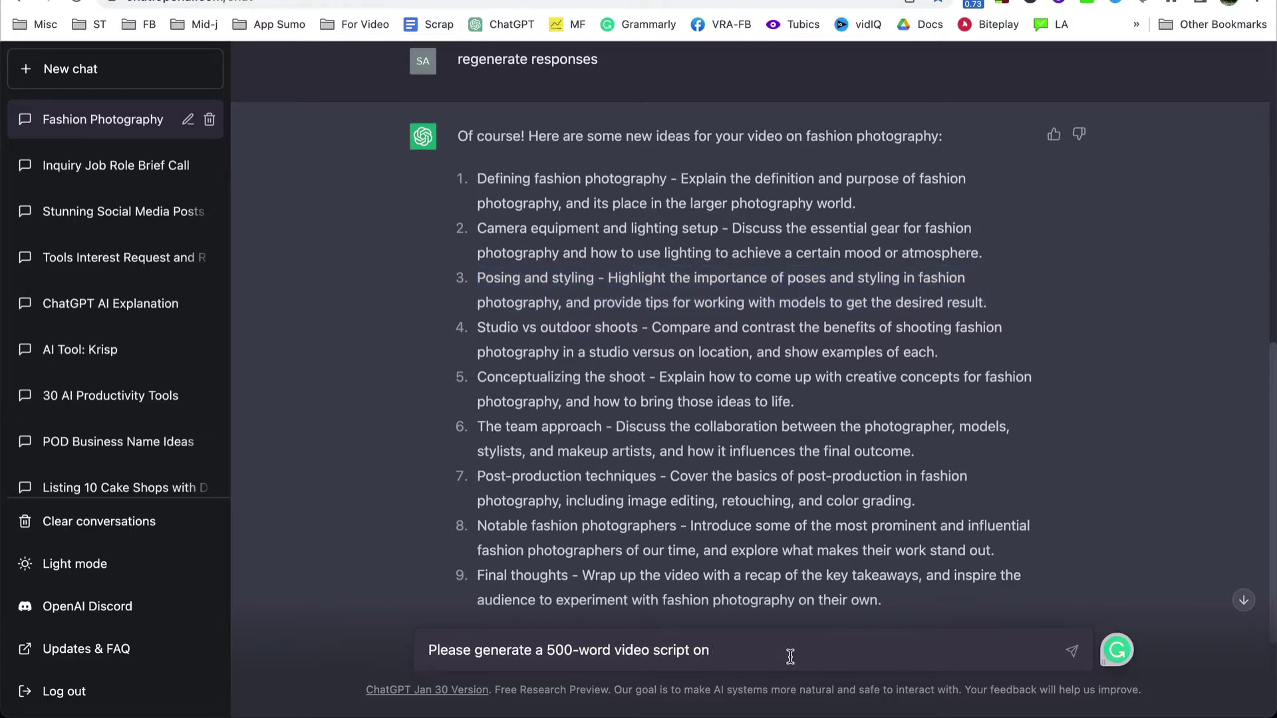
{"action": "key", "text": "super+v"}
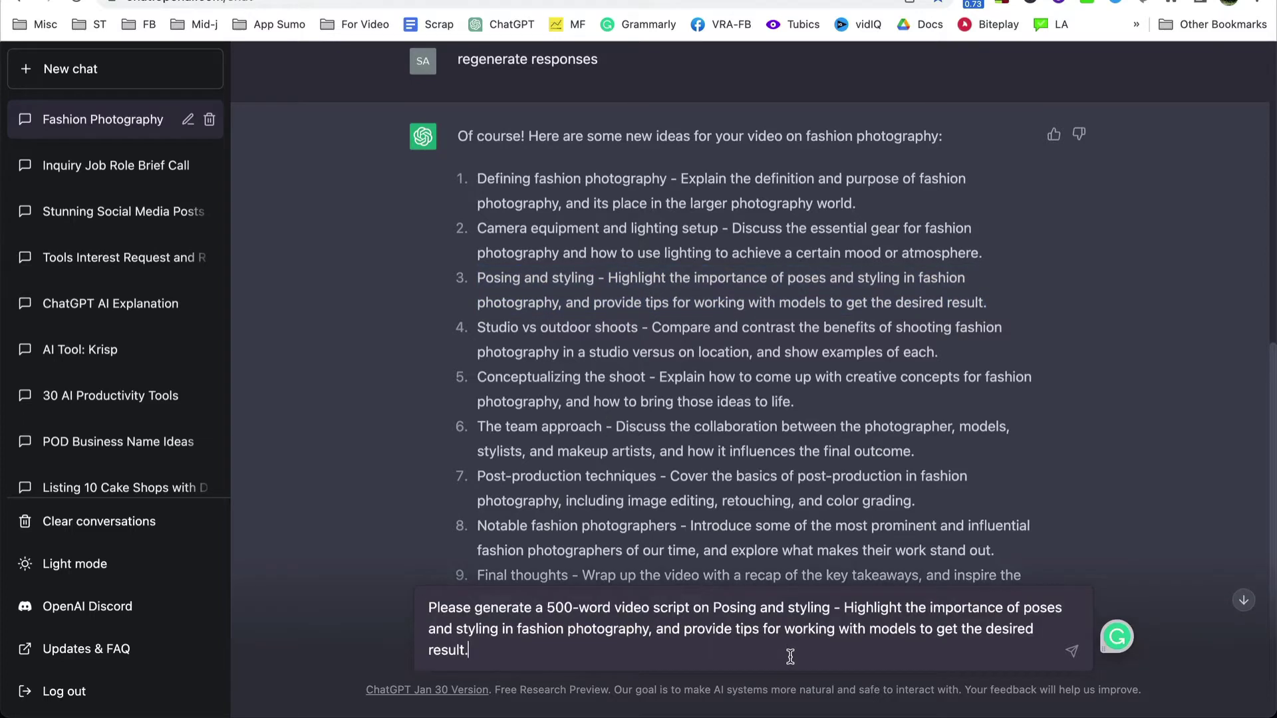
{"action": "key", "text": "Return"}
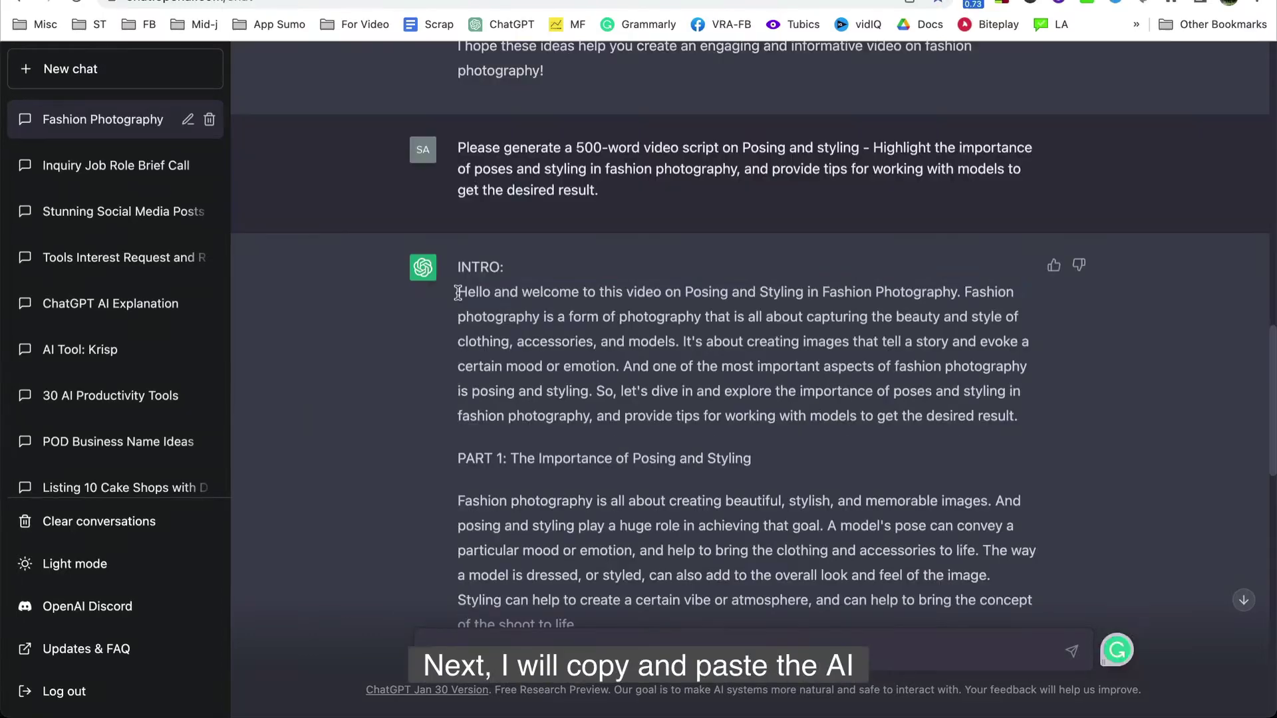
Step: Copy the whole generated posing-and-styling script
{"action": "left_click_drag", "start_coordinate": [458, 293], "coordinate": [841, 526]}
{"action": "right_click", "coordinate": [670, 347]}
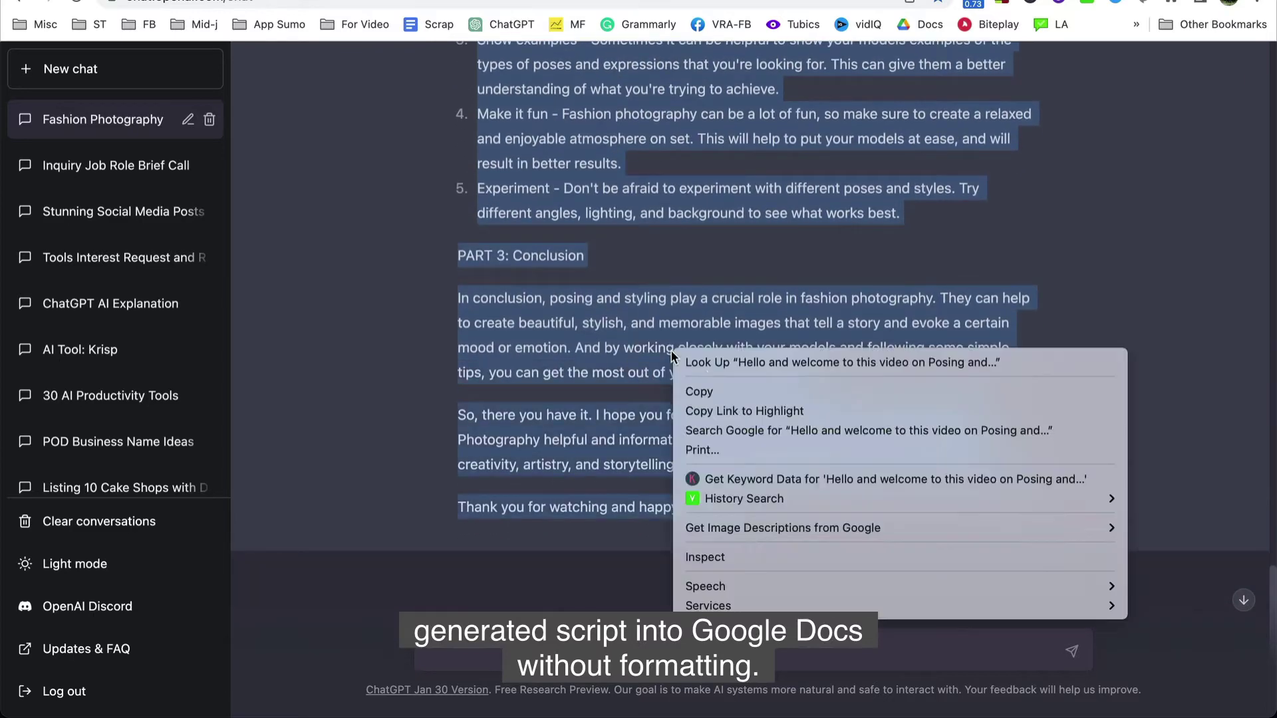
{"action": "left_click", "coordinate": [709, 391]}
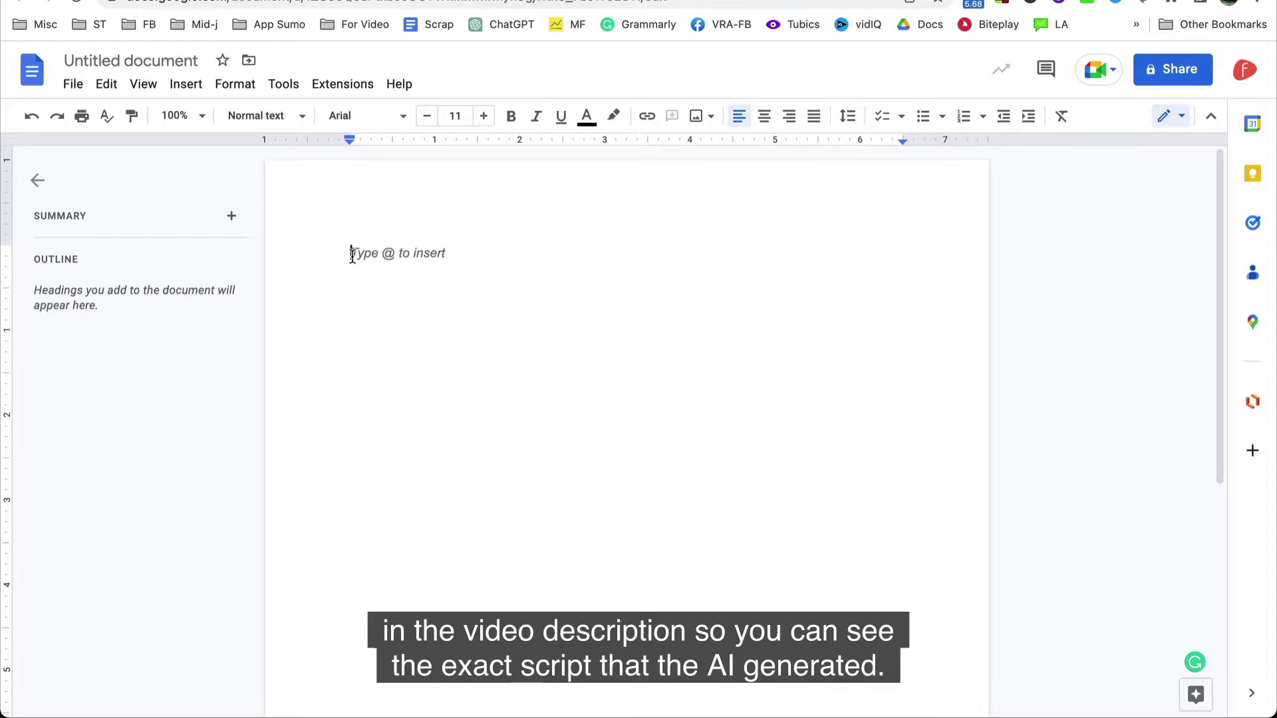
Step: Paste the copied script into the blank Google Doc without formatting
{"action": "right_click", "coordinate": [351, 255]}
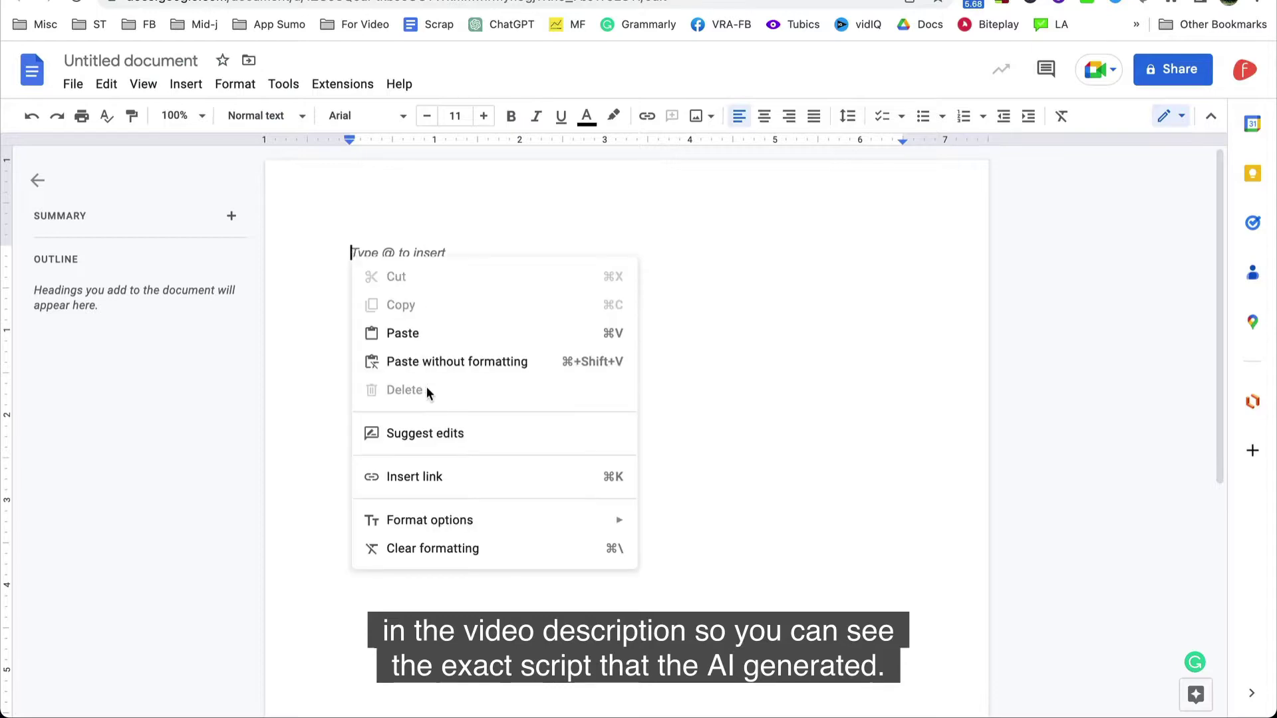
{"action": "left_click", "coordinate": [436, 362]}
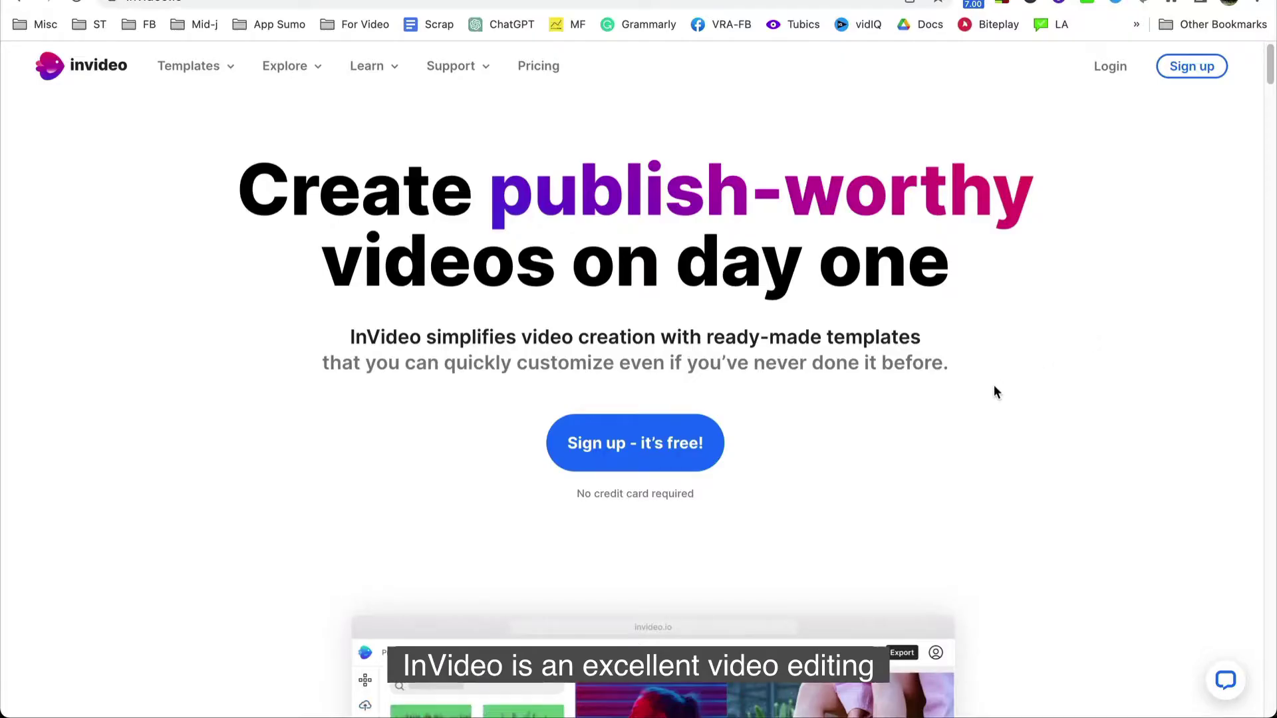
Step: Scroll through the feature sections on InVideo's homepage
{"action": "scroll", "coordinate": [993, 392], "scroll_direction": "down", "scroll_amount": 5}
{"action": "scroll", "coordinate": [994, 391], "scroll_direction": "down", "scroll_amount": 6}
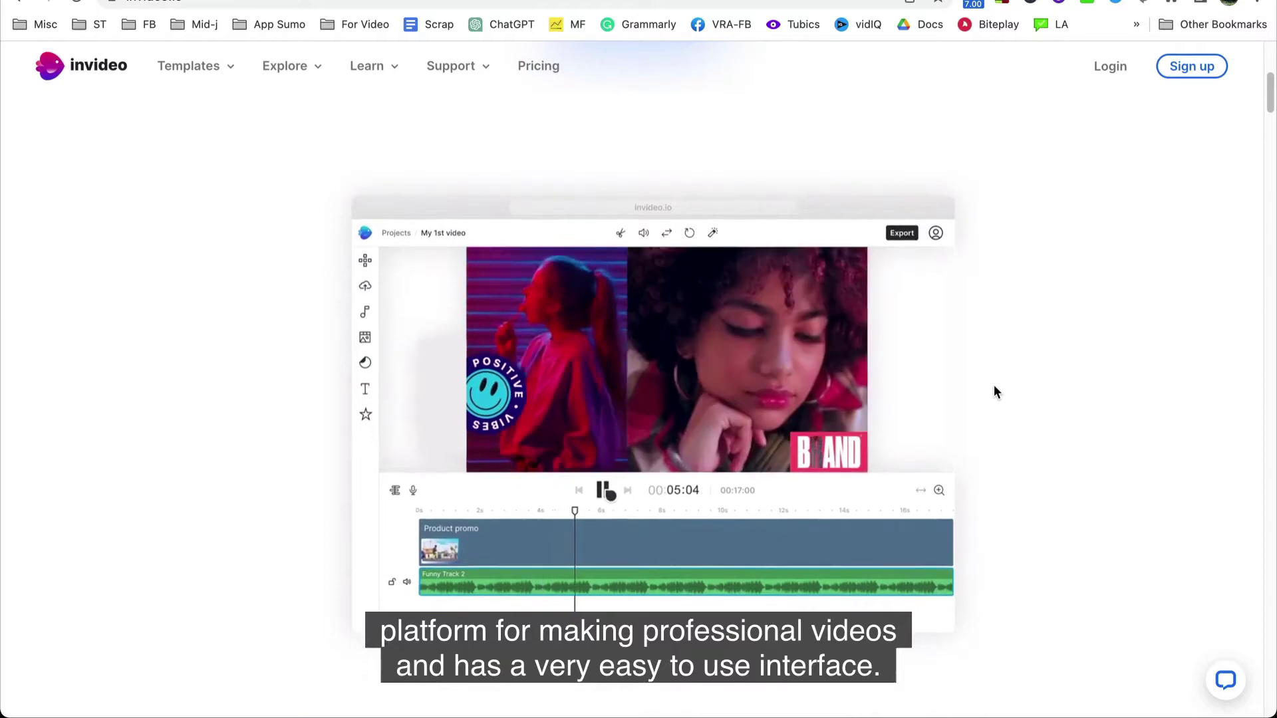
{"action": "scroll", "coordinate": [994, 391], "scroll_direction": "down", "scroll_amount": 8}
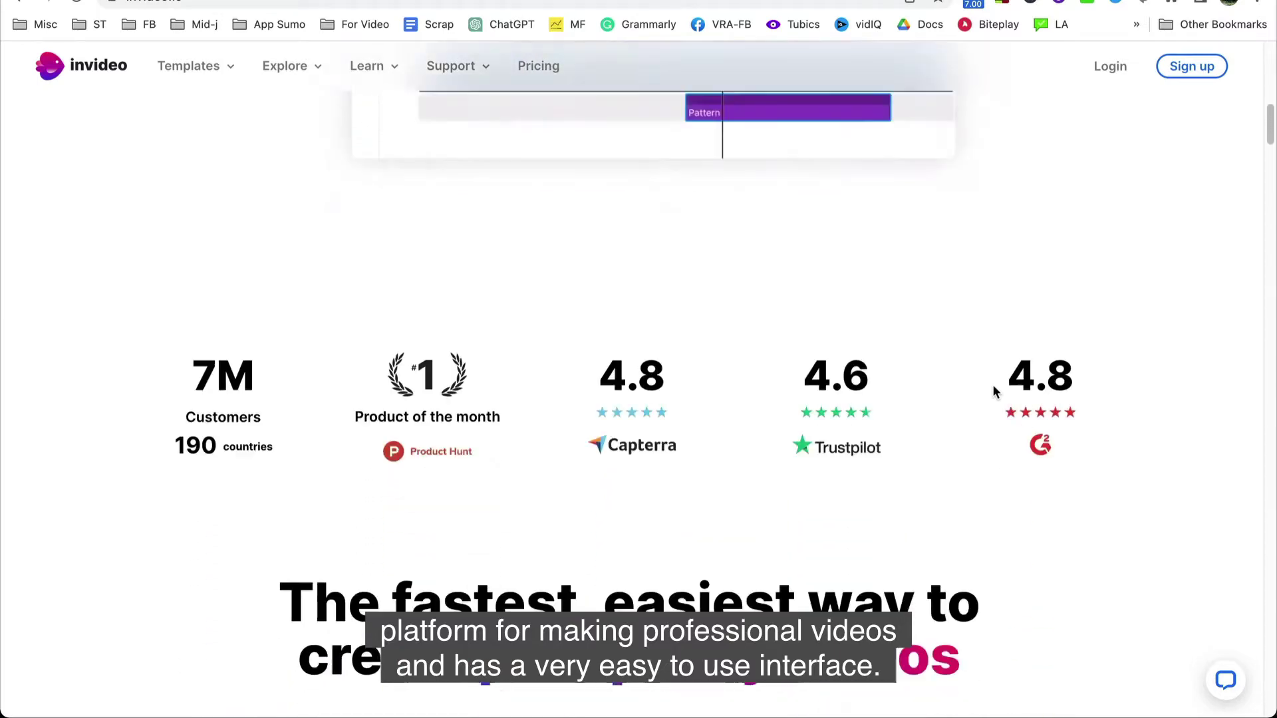
{"action": "scroll", "coordinate": [994, 390], "scroll_direction": "down", "scroll_amount": 12}
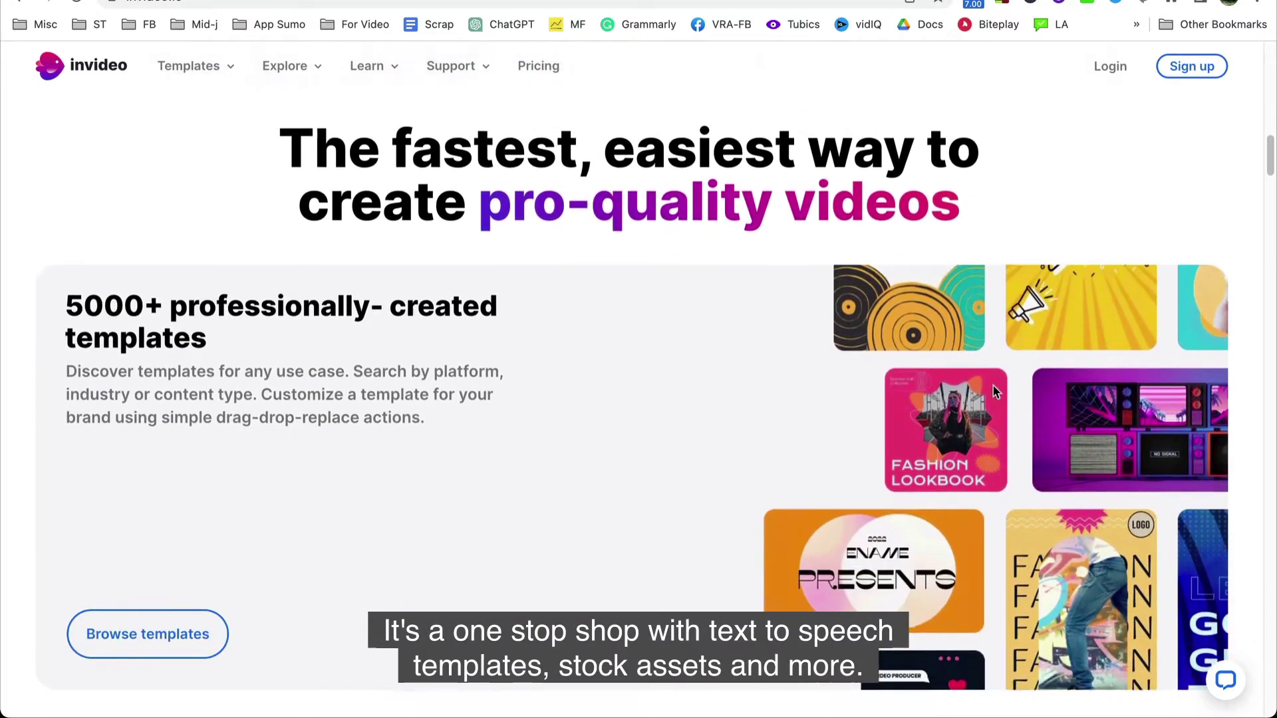
{"action": "scroll", "coordinate": [993, 390], "scroll_direction": "down", "scroll_amount": 7}
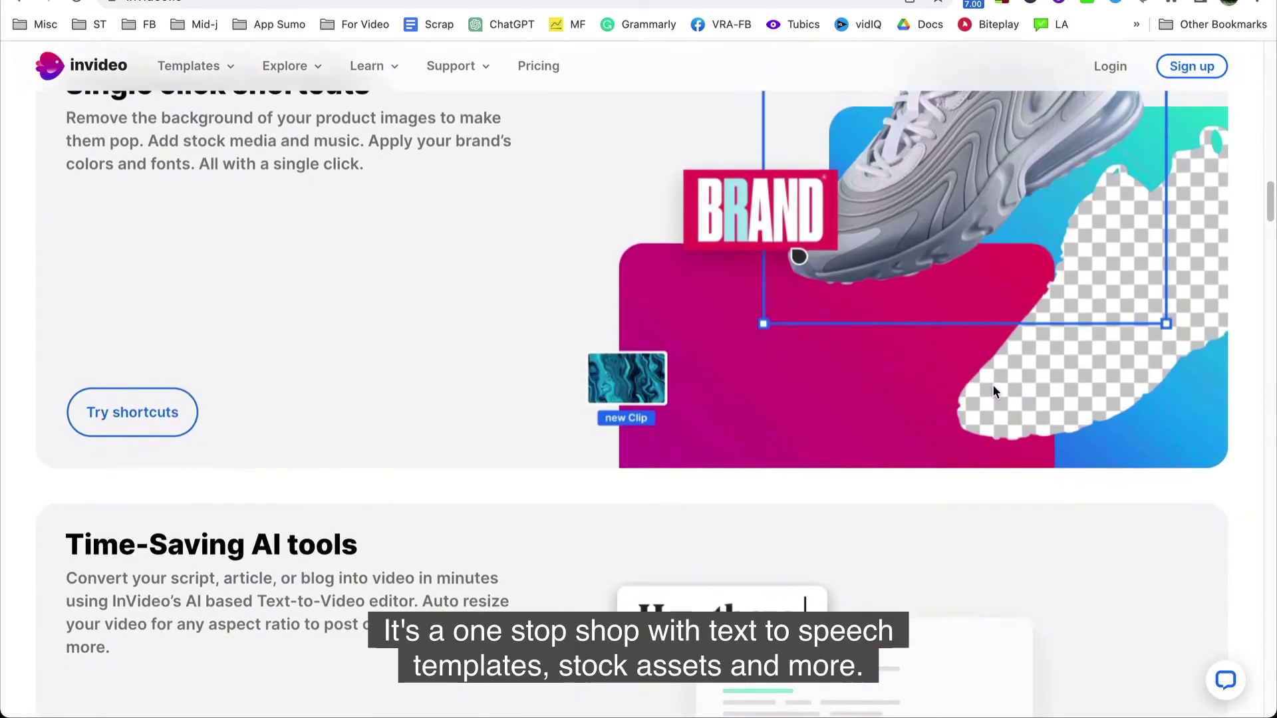
{"action": "scroll", "coordinate": [993, 391], "scroll_direction": "down", "scroll_amount": 8}
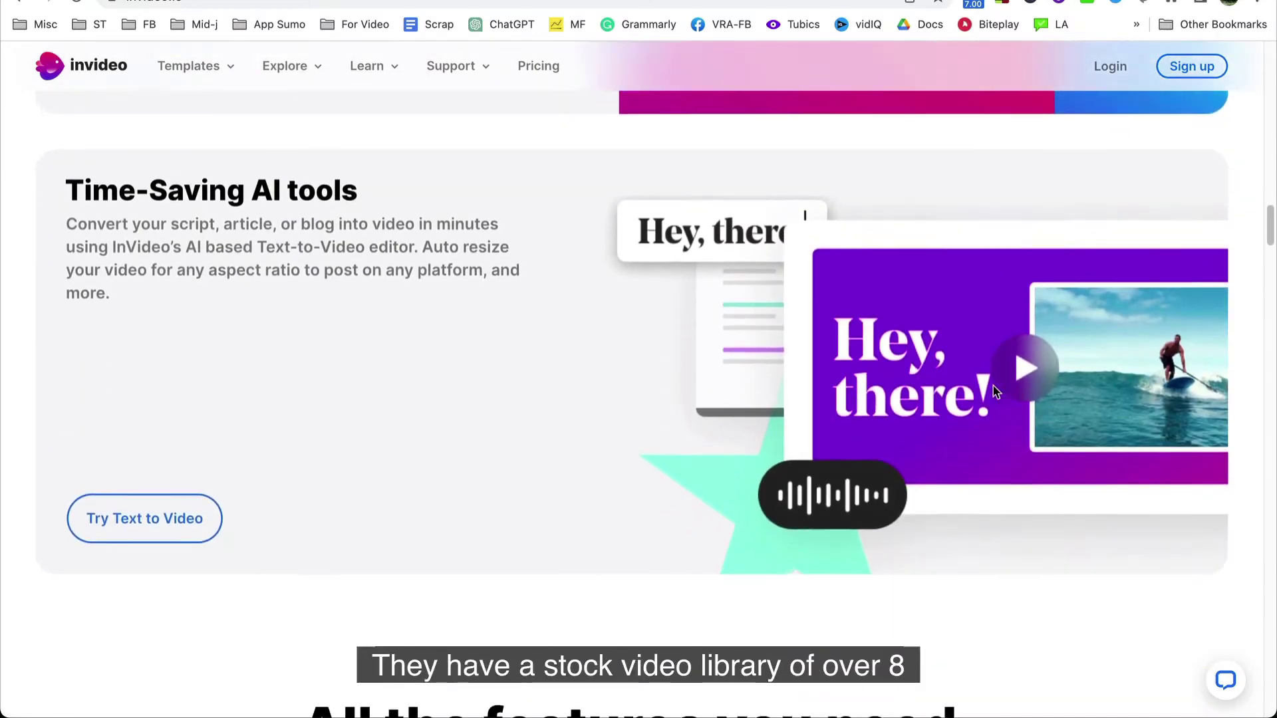
{"action": "scroll", "coordinate": [993, 391], "scroll_direction": "down", "scroll_amount": 11}
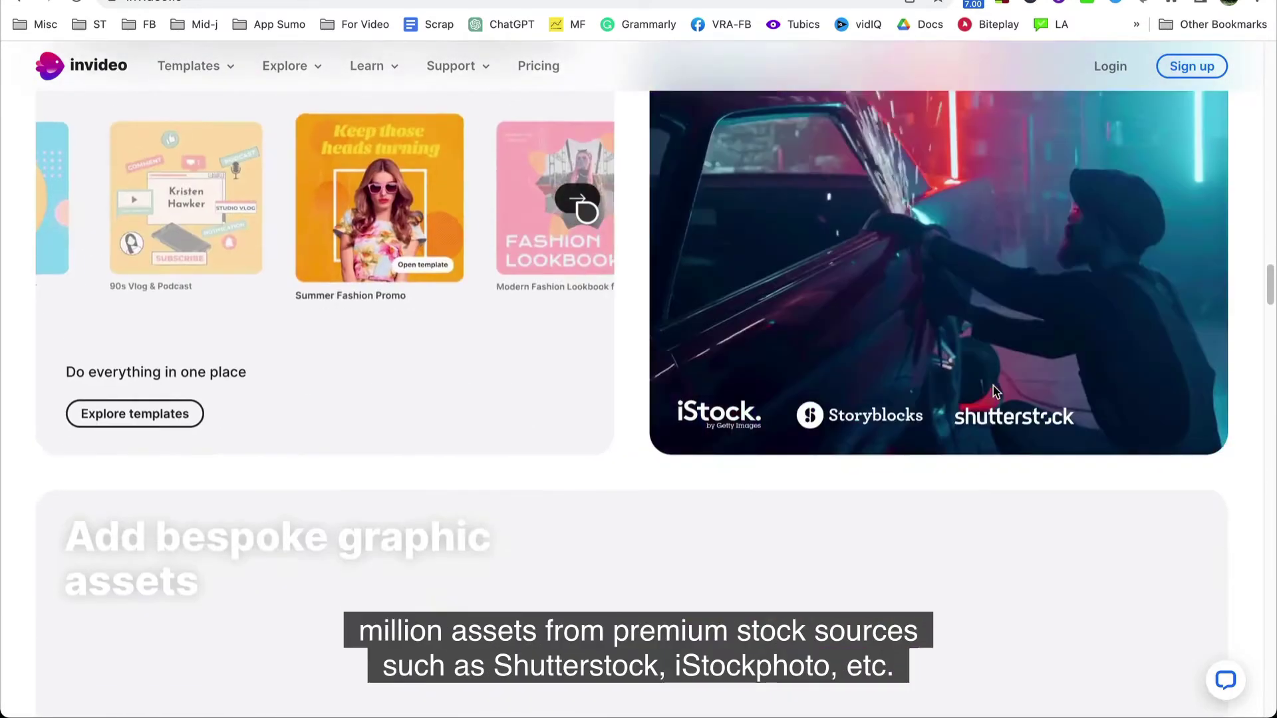
{"action": "scroll", "coordinate": [993, 385], "scroll_direction": "up", "scroll_amount": 7}
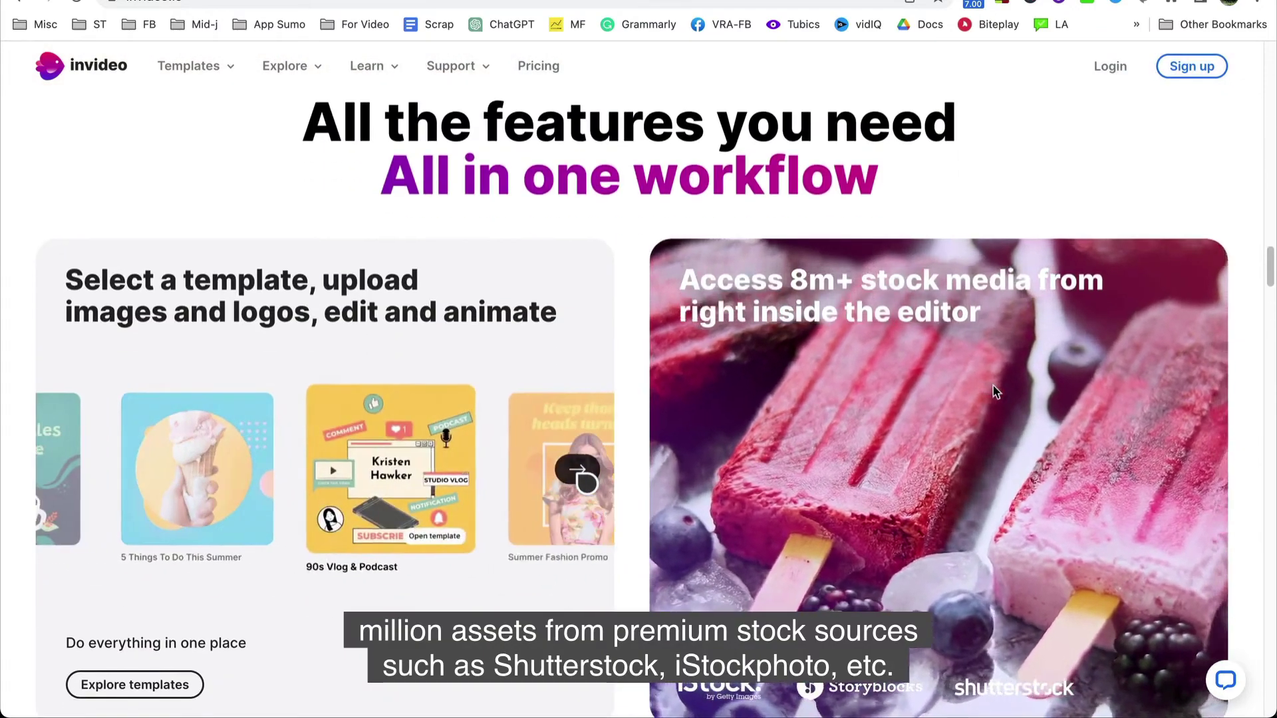
{"action": "scroll", "coordinate": [992, 385], "scroll_direction": "down", "scroll_amount": 3}
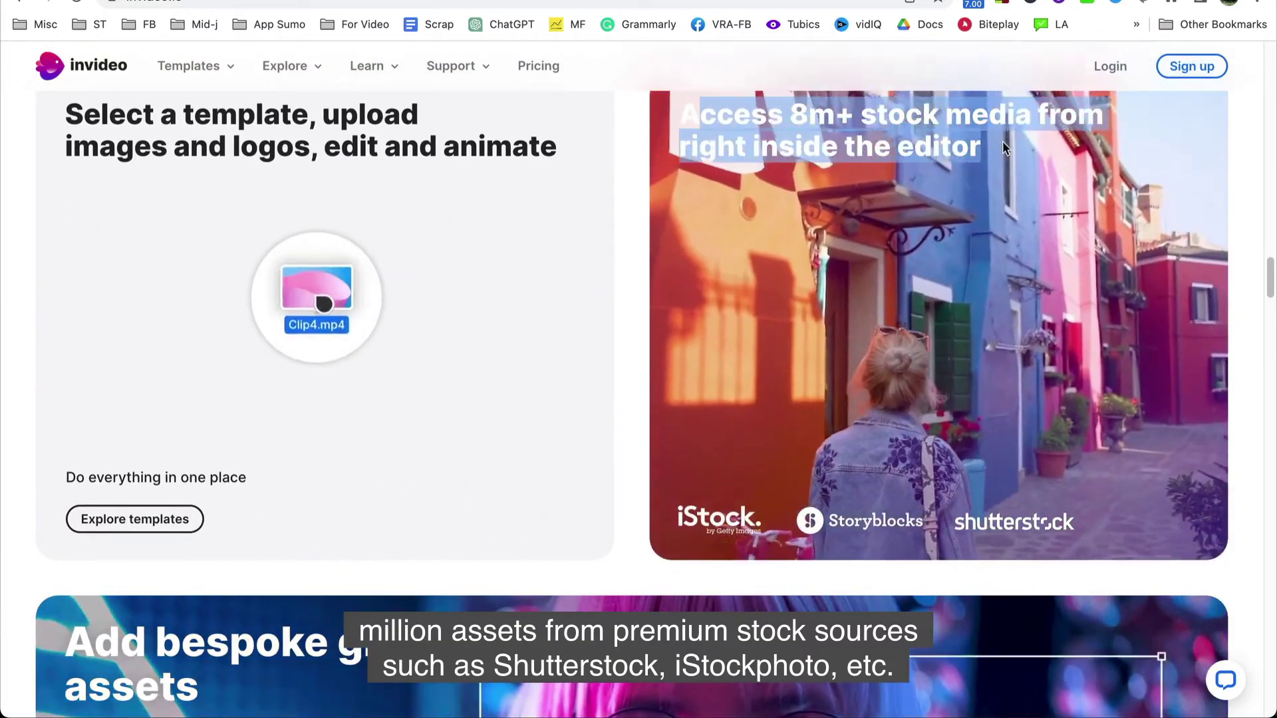
{"action": "scroll", "coordinate": [801, 250], "scroll_direction": "down", "scroll_amount": 1}
{"action": "scroll", "coordinate": [800, 253], "scroll_direction": "down", "scroll_amount": 10}
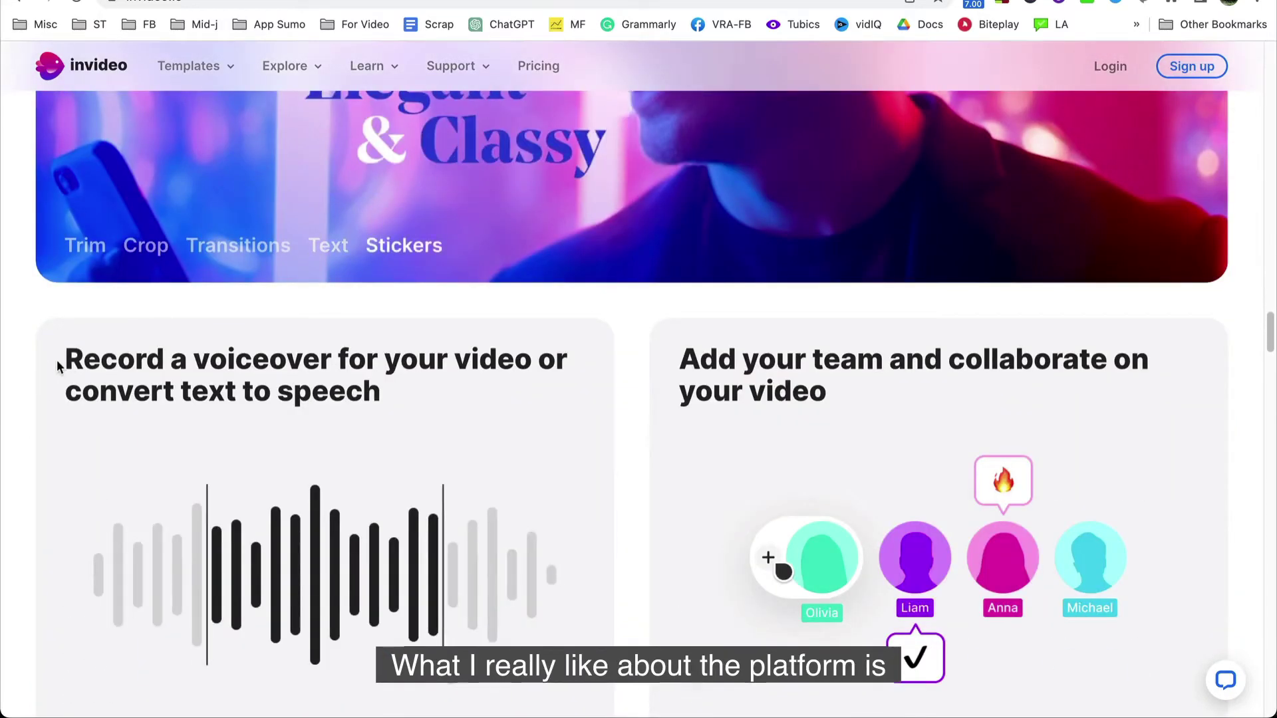
{"action": "left_click_drag", "start_coordinate": [57, 366], "coordinate": [456, 405]}
{"action": "scroll", "coordinate": [609, 404], "scroll_direction": "down", "scroll_amount": 1}
Step: Browse the YouTube video templates gallery and select the Facebook Community description
{"action": "mouse_move", "coordinate": [227, 83]}
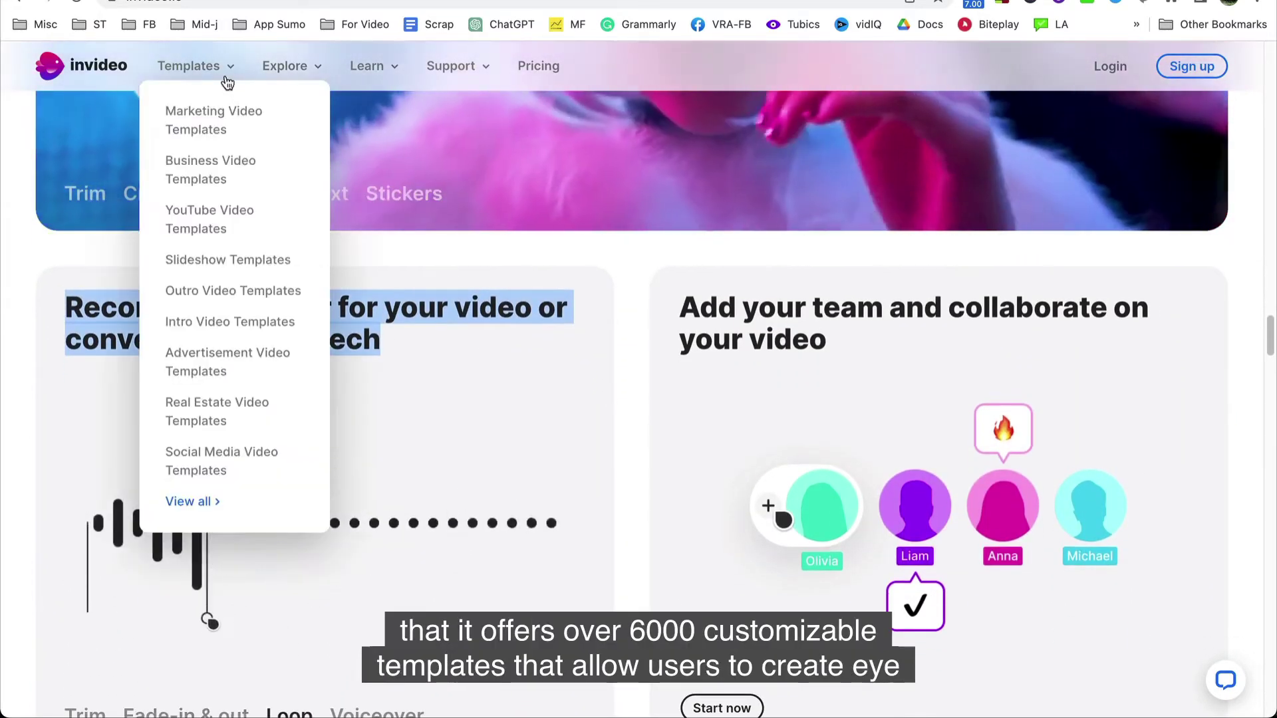
{"action": "left_click", "coordinate": [211, 218]}
{"action": "scroll", "coordinate": [435, 275], "scroll_direction": "down", "scroll_amount": 10}
{"action": "scroll", "coordinate": [436, 274], "scroll_direction": "down", "scroll_amount": 8}
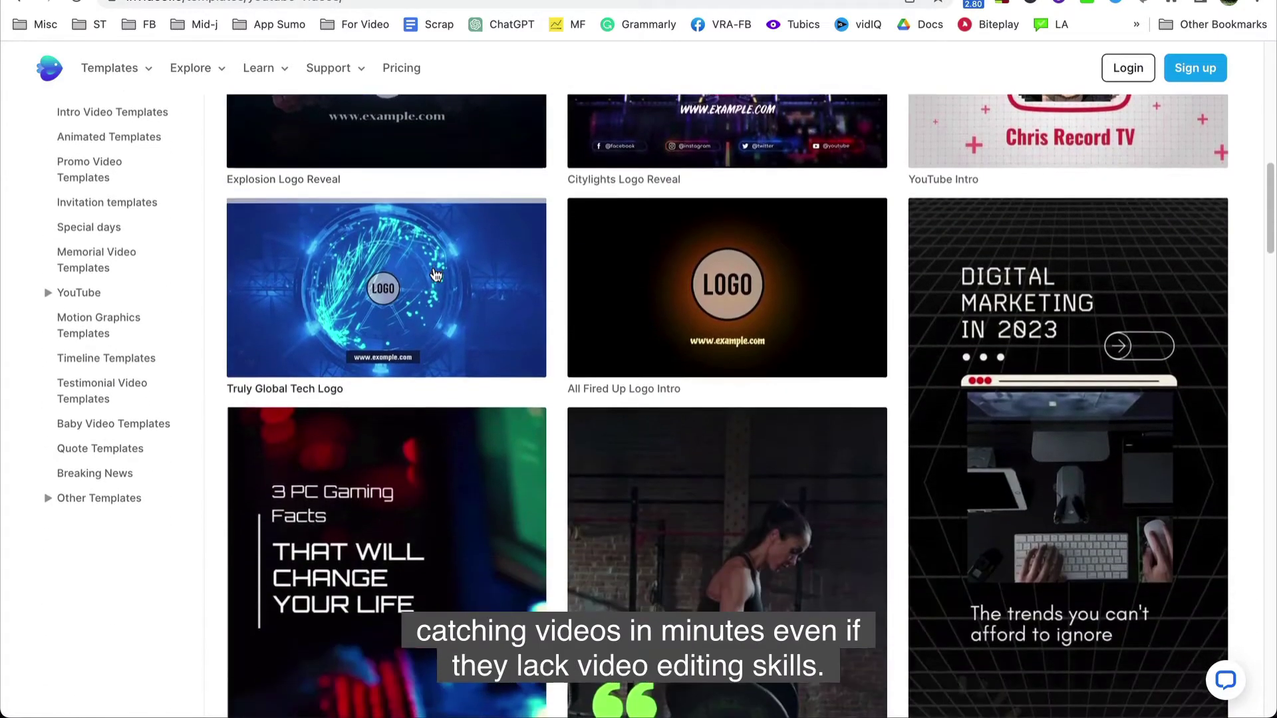
{"action": "scroll", "coordinate": [435, 274], "scroll_direction": "down", "scroll_amount": 5}
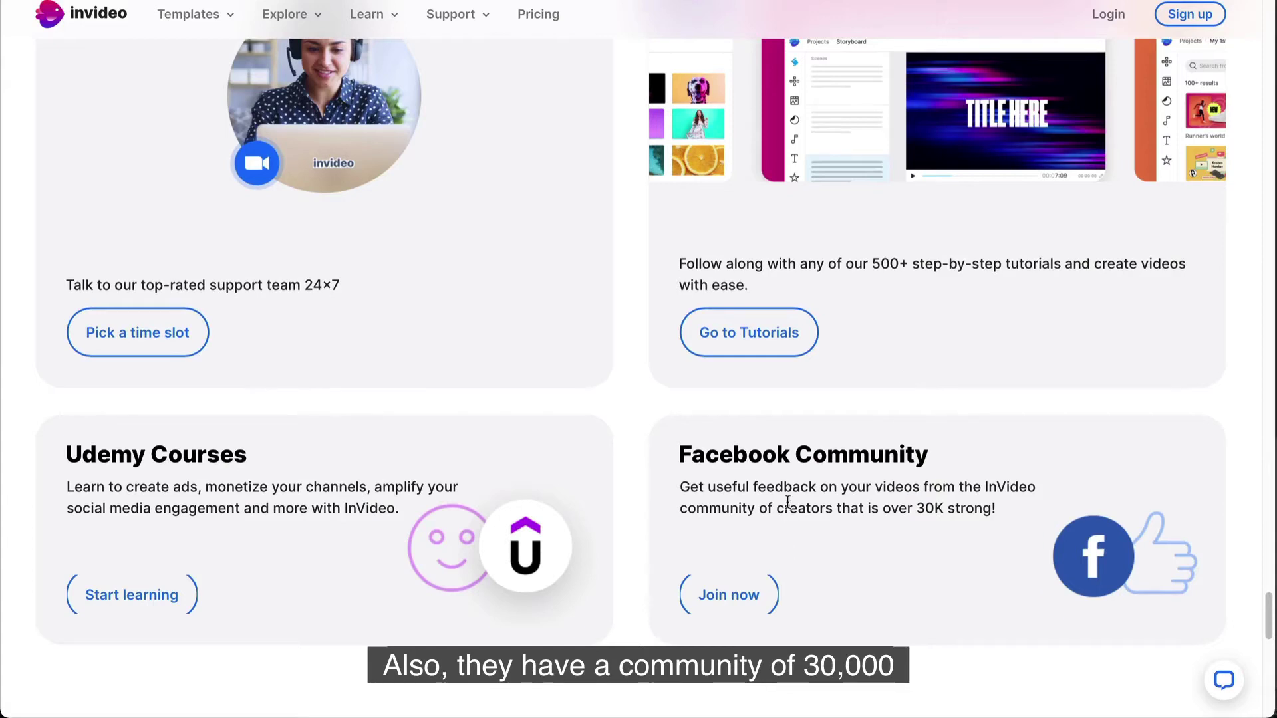
{"action": "triple_click", "coordinate": [787, 502]}
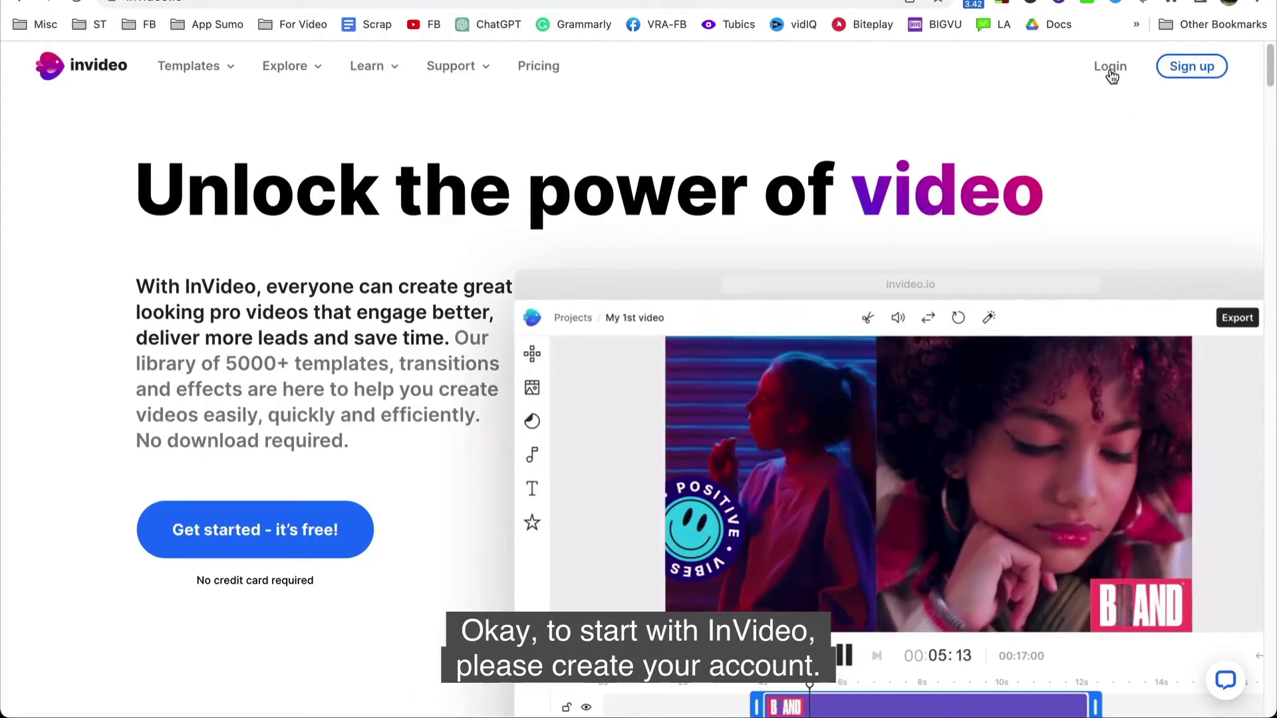
Step: Log in to InVideo by entering the account e-mail
{"action": "left_click", "coordinate": [1108, 78]}
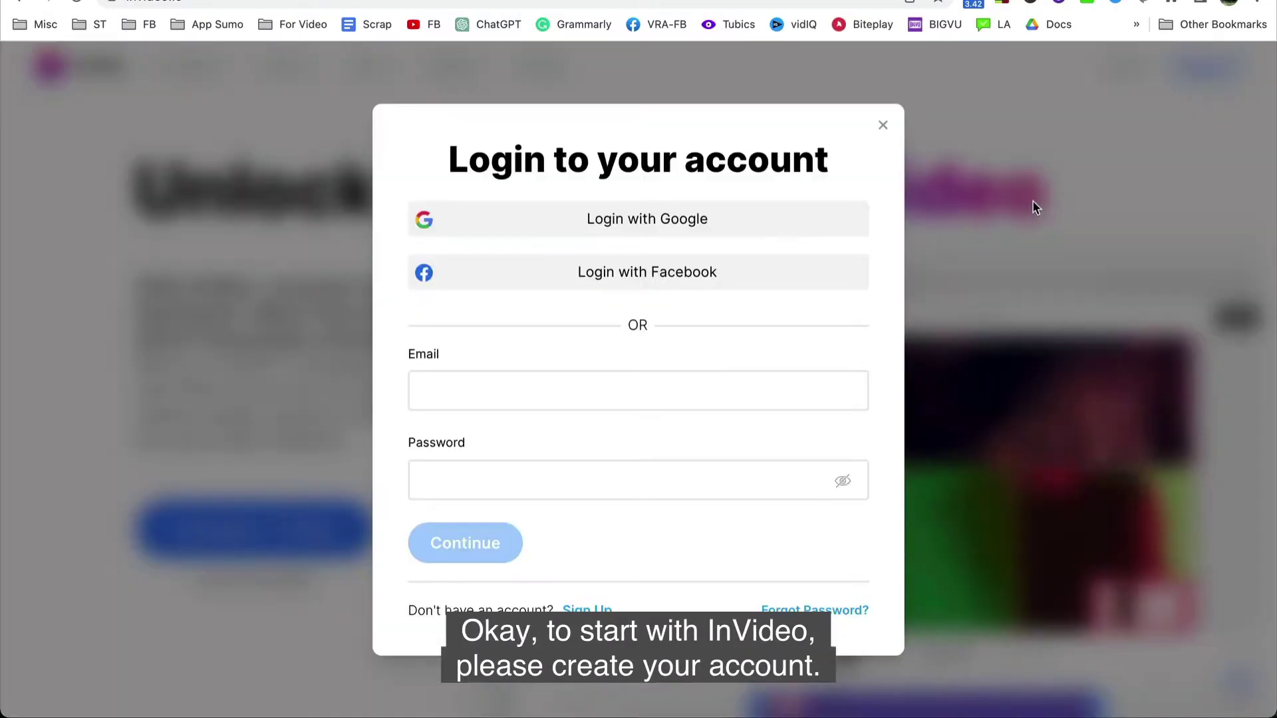
{"action": "left_click", "coordinate": [501, 386]}
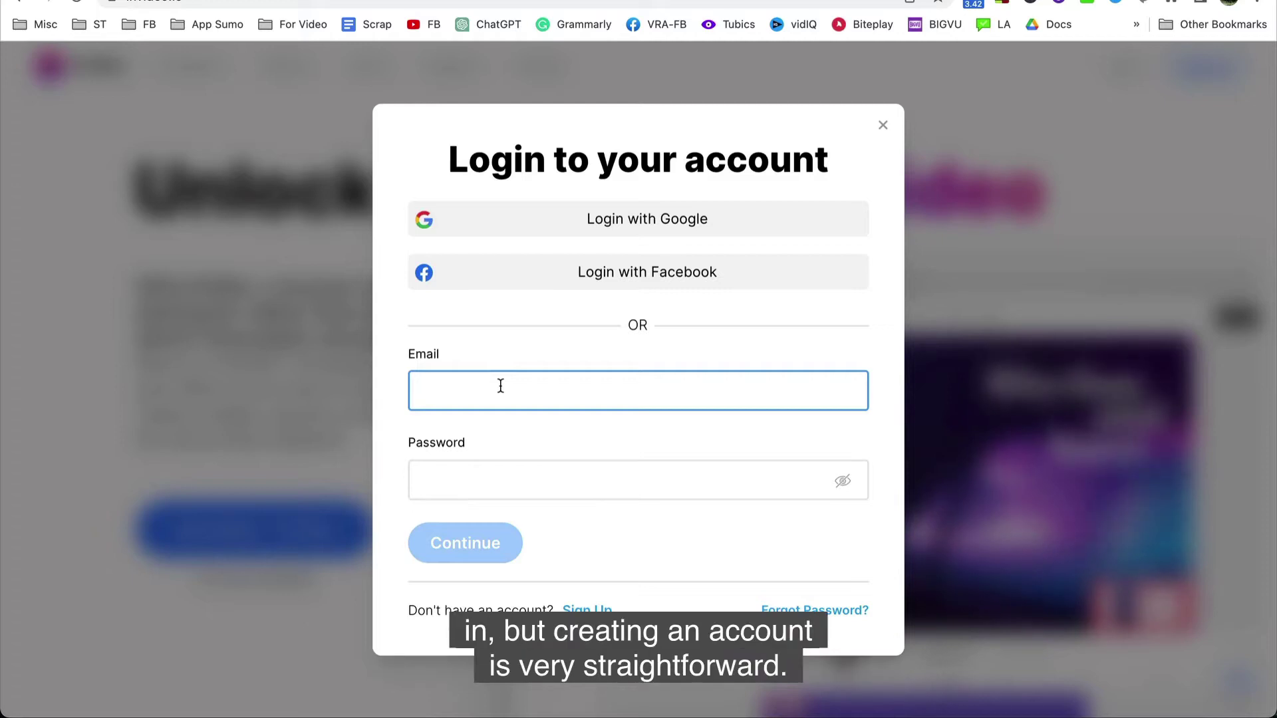
{"action": "type", "text": "sandeep"}
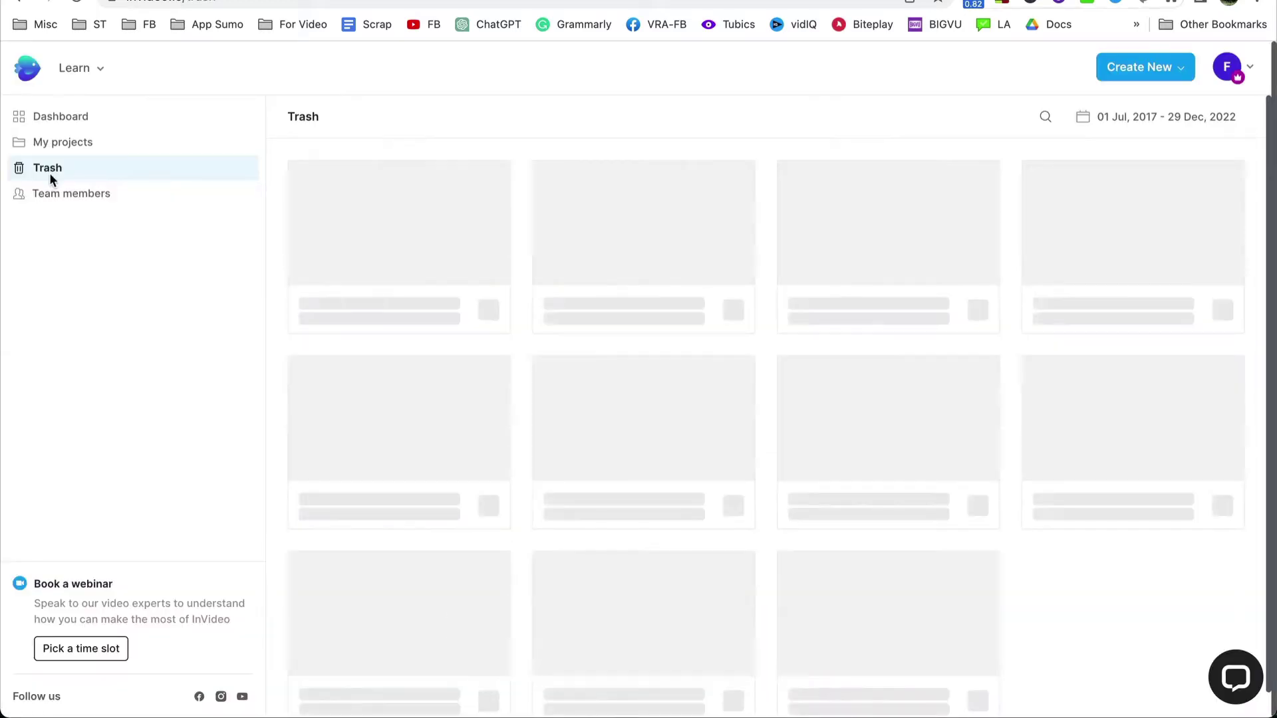
Step: Open the dashboard's Templates card and skim the ready-made video templates
{"action": "left_click", "coordinate": [50, 119]}
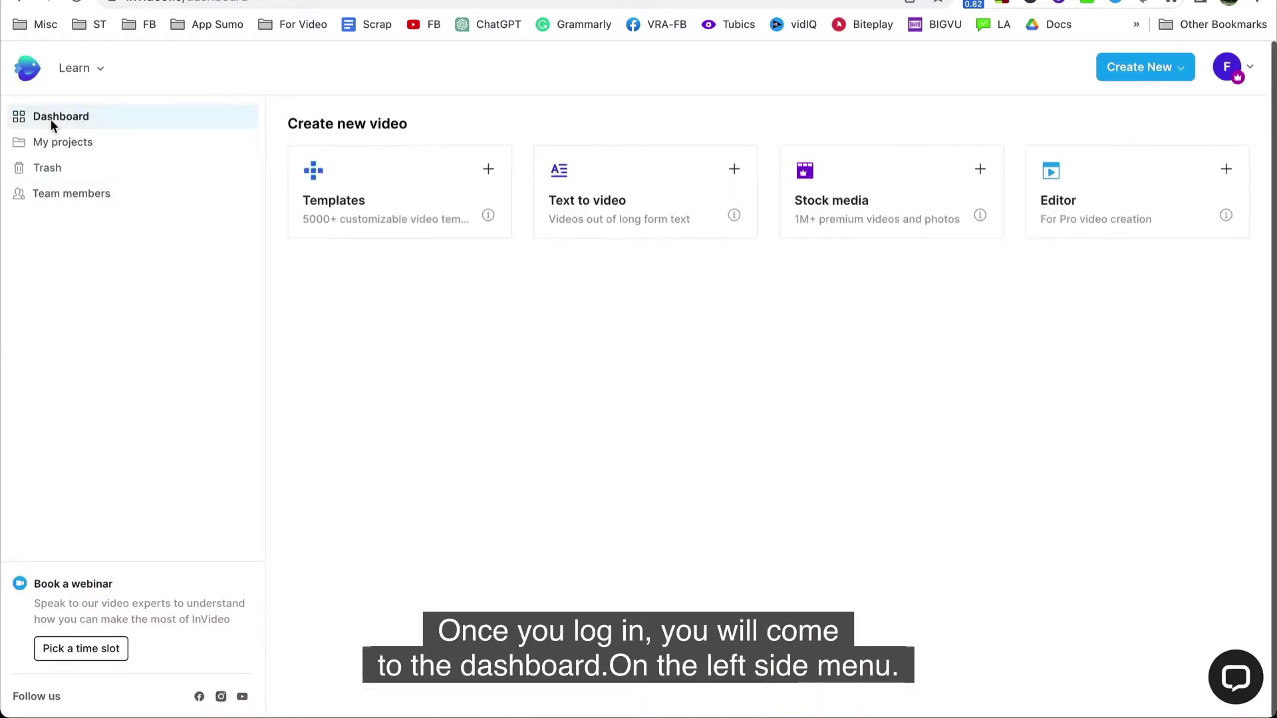
{"action": "left_click", "coordinate": [430, 189]}
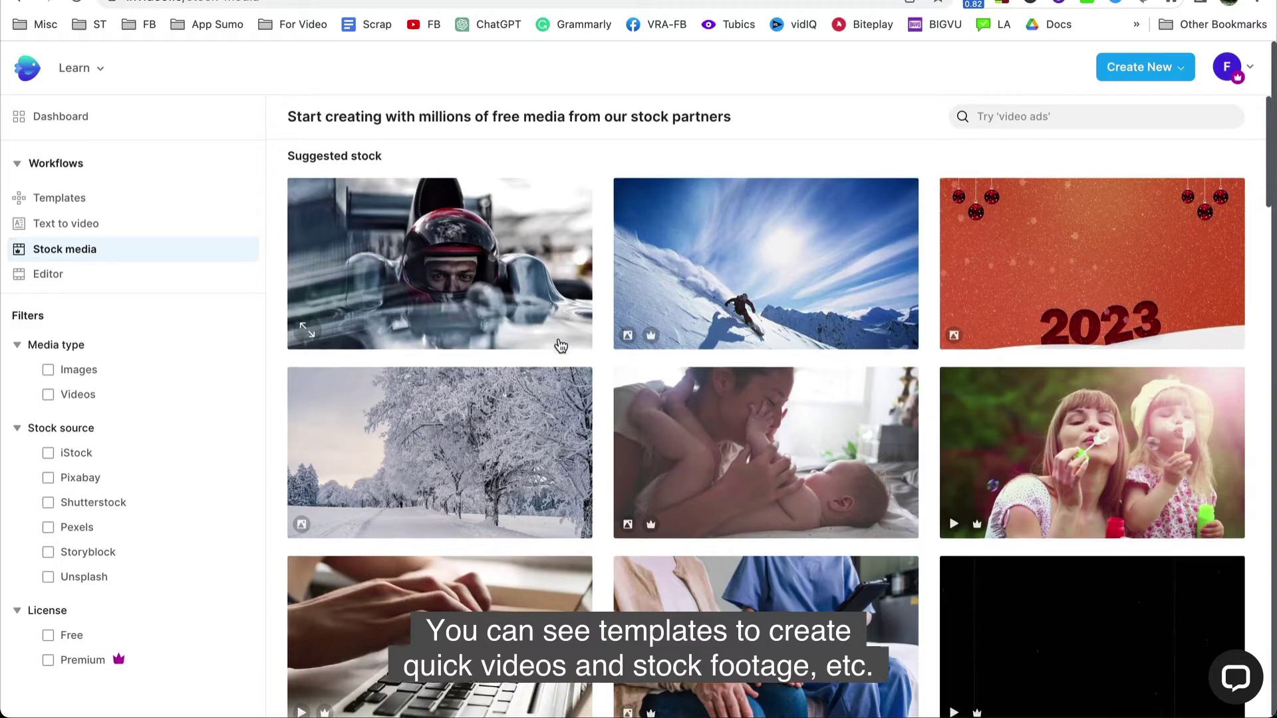
{"action": "scroll", "coordinate": [560, 345], "scroll_direction": "down", "scroll_amount": 5}
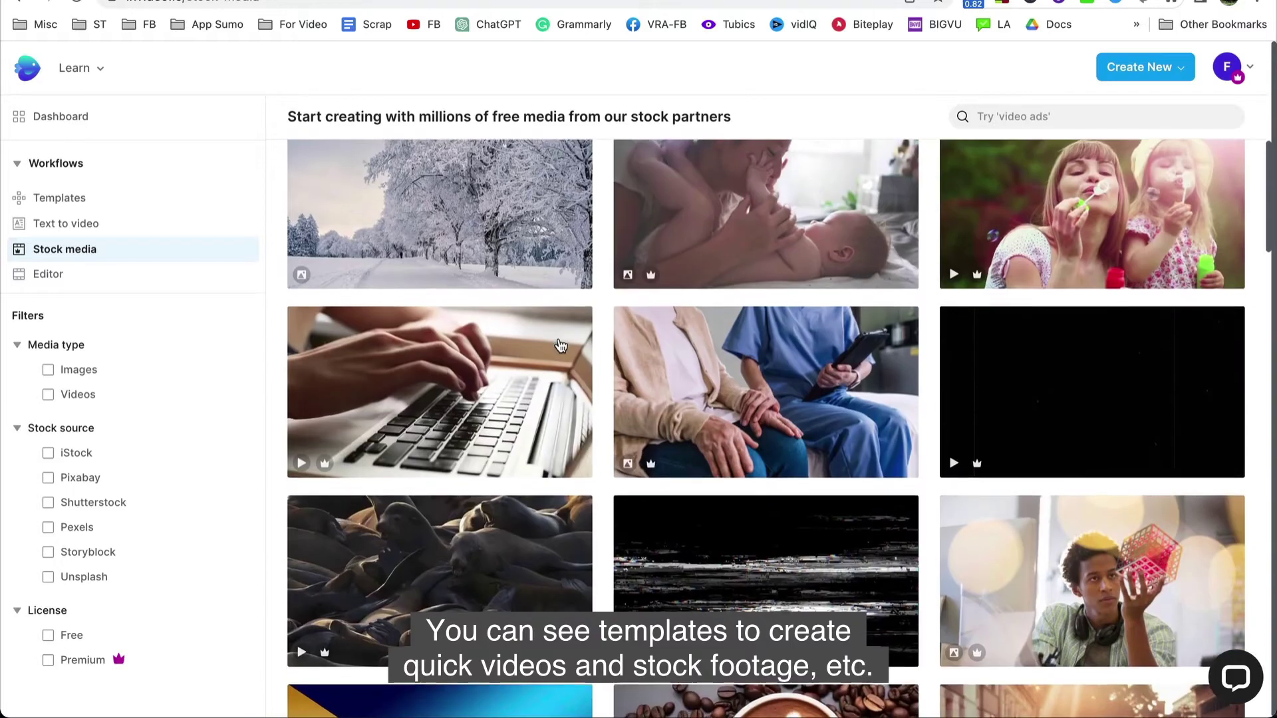
{"action": "scroll", "coordinate": [561, 346], "scroll_direction": "up", "scroll_amount": 3}
Step: Start a new landscape video project in the InVideo editor
{"action": "left_click", "coordinate": [1170, 66]}
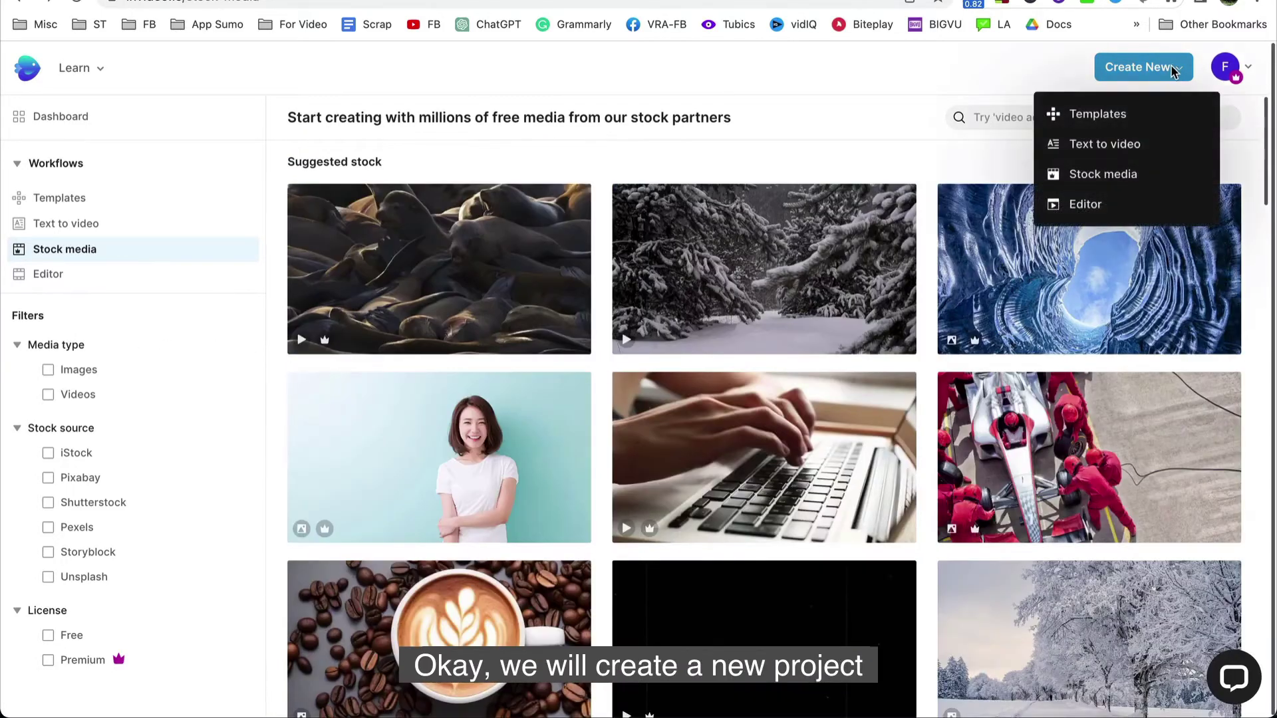
{"action": "mouse_move", "coordinate": [1080, 212]}
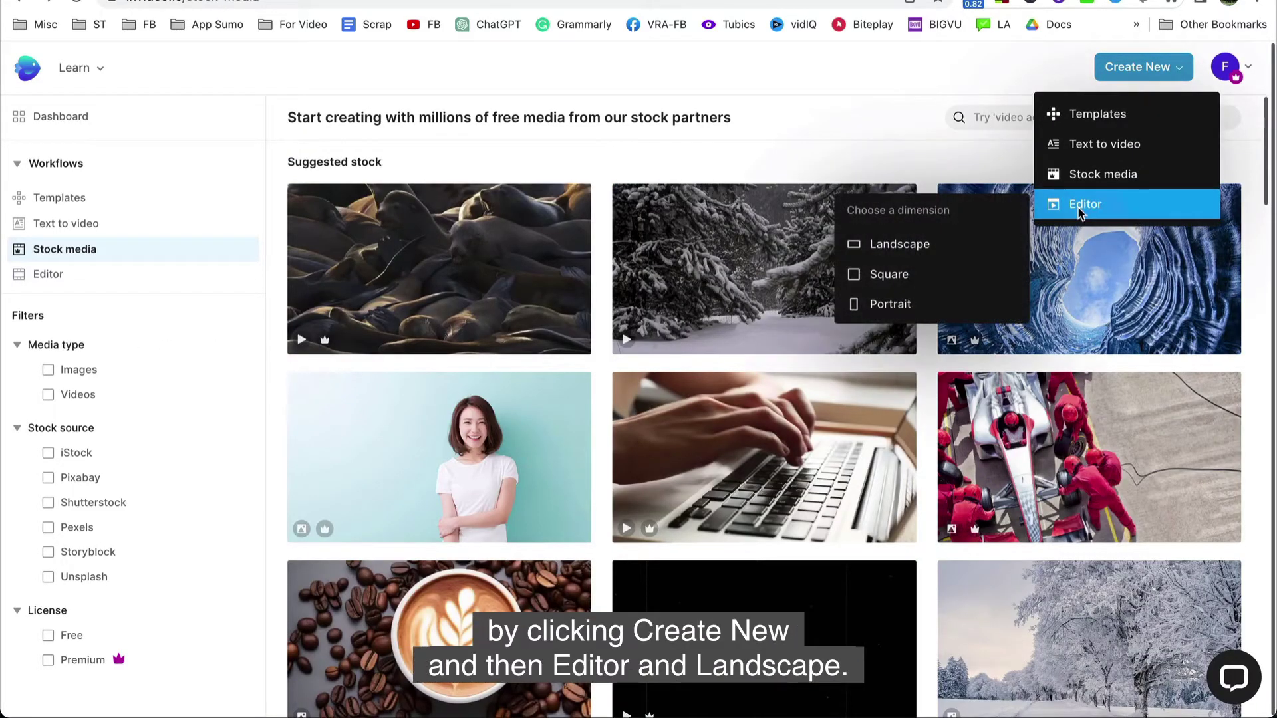
{"action": "left_click", "coordinate": [917, 243]}
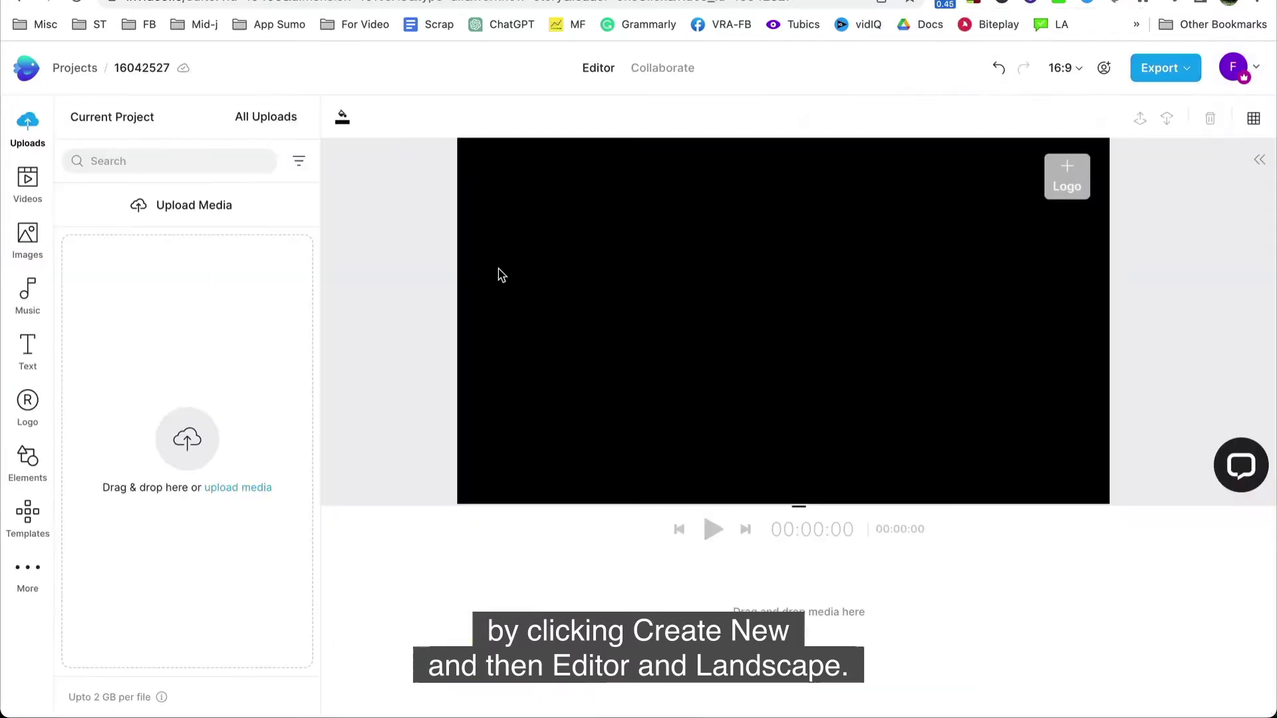
Step: Search stock videos for 'fashion' and add the 21-second runway clip to the timeline
{"action": "left_click", "coordinate": [27, 181]}
{"action": "left_click", "coordinate": [135, 152]}
{"action": "type", "text": "fas"}
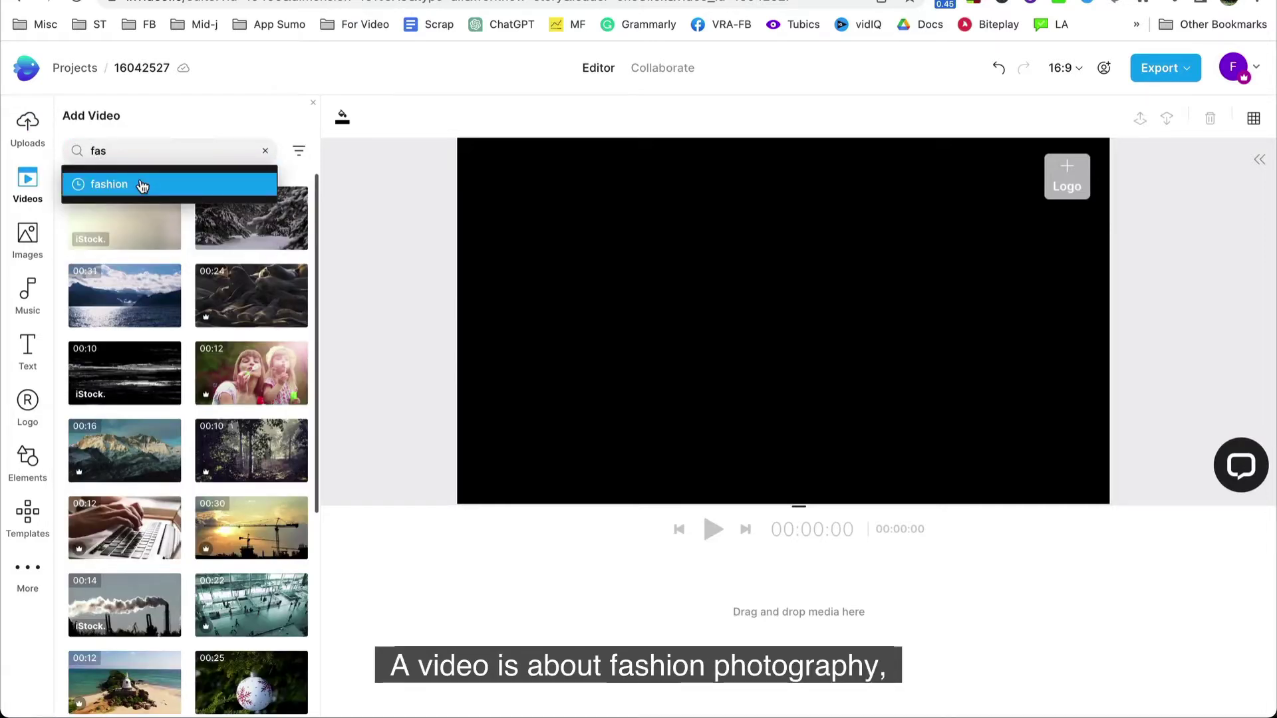
{"action": "left_click", "coordinate": [141, 184]}
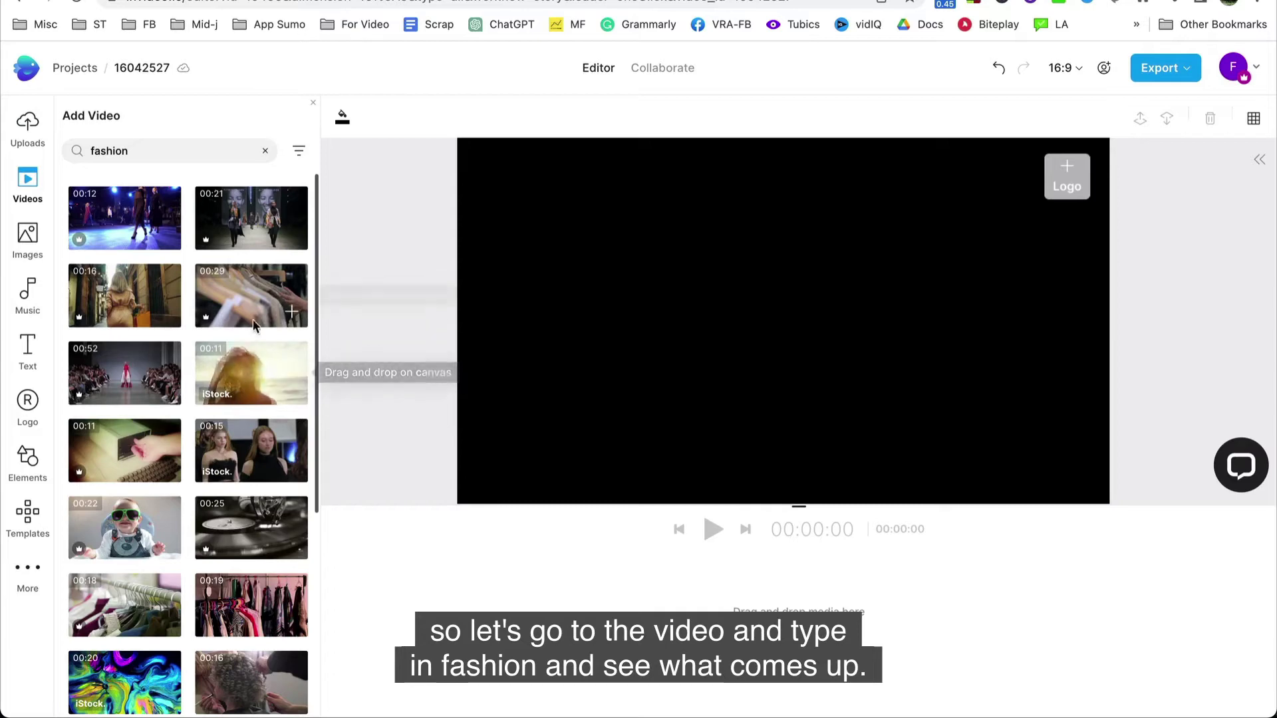
{"action": "left_click", "coordinate": [293, 236]}
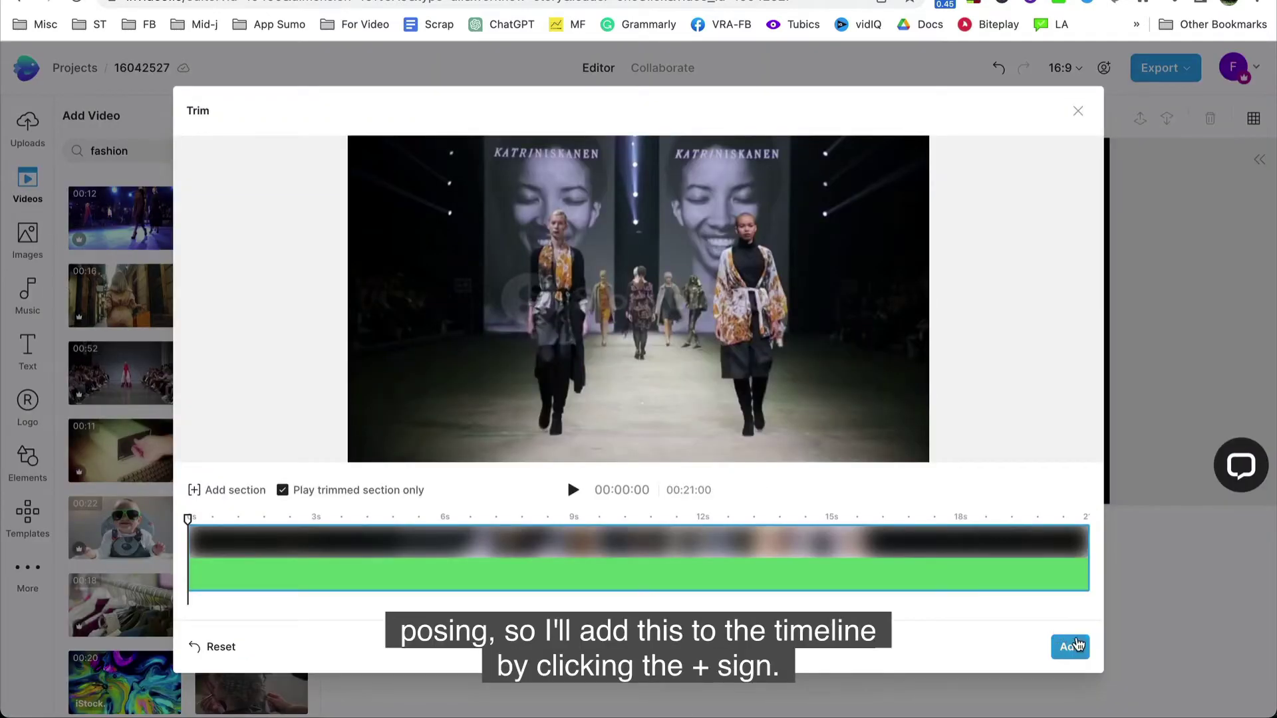
{"action": "left_click", "coordinate": [578, 490]}
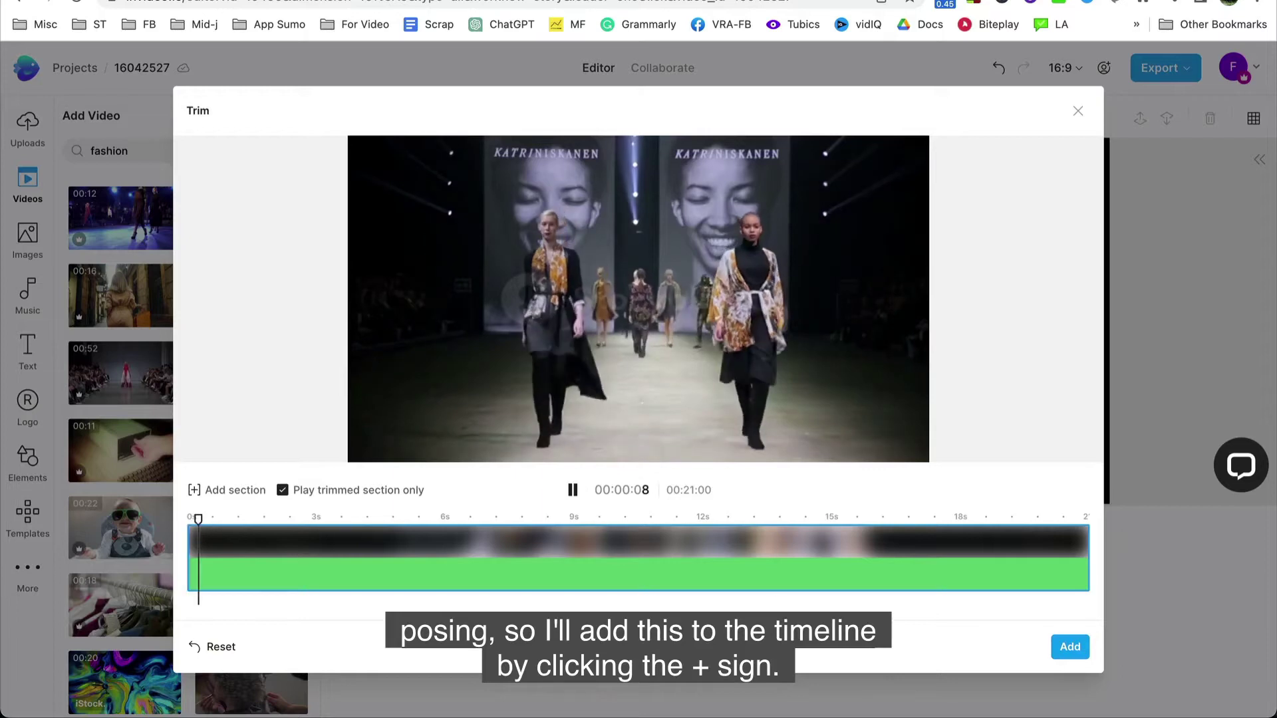
{"action": "left_click", "coordinate": [1070, 647]}
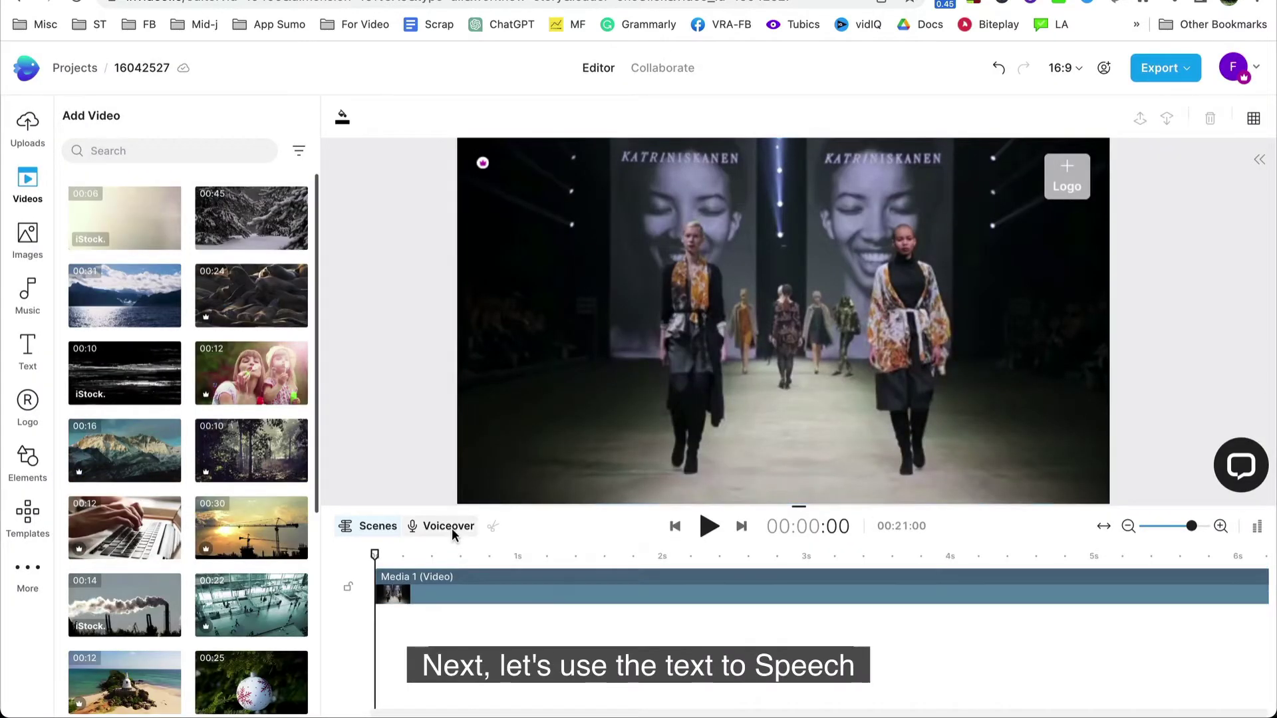
Step: Paste the script's first paragraph into the Automated text-to-speech voiceover box
{"action": "left_click", "coordinate": [452, 528]}
{"action": "left_click", "coordinate": [500, 565]}
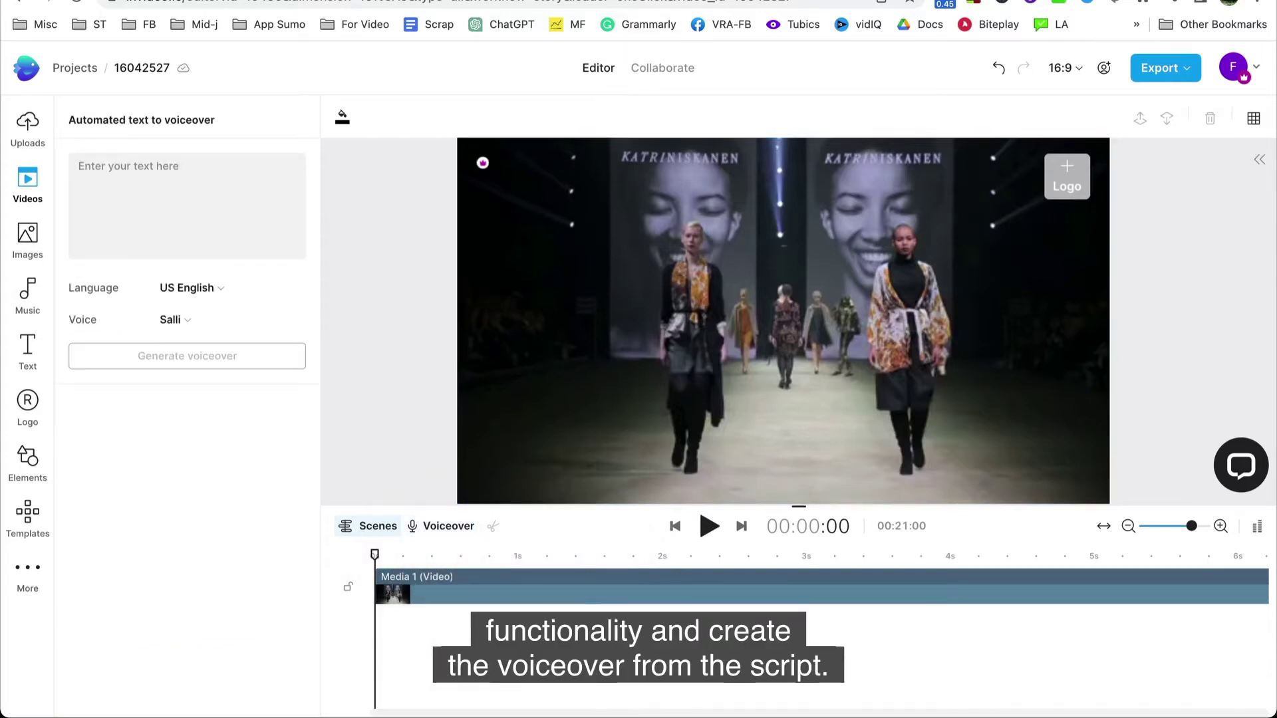
{"action": "left_click", "coordinate": [610, 2]}
{"action": "right_click", "coordinate": [509, 276]}
{"action": "left_click", "coordinate": [565, 296]}
{"action": "key", "text": "ctrl+Tab"}
{"action": "right_click", "coordinate": [124, 174]}
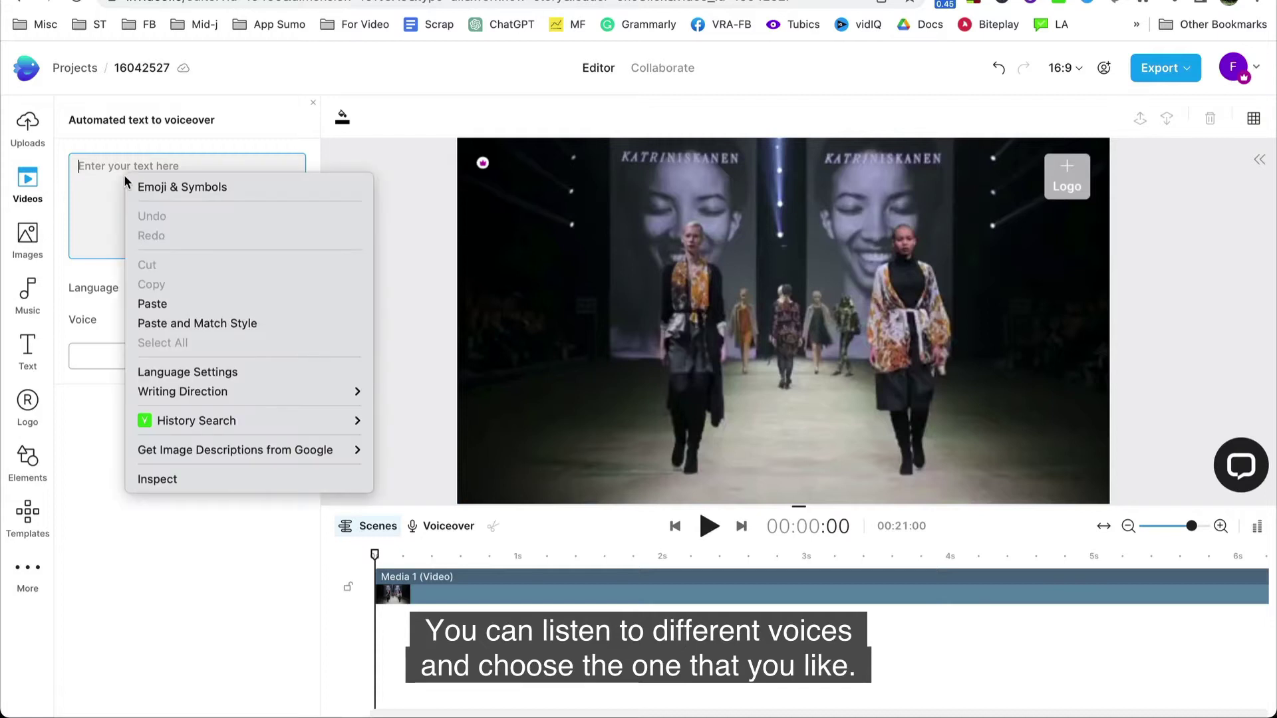
{"action": "left_click", "coordinate": [178, 304]}
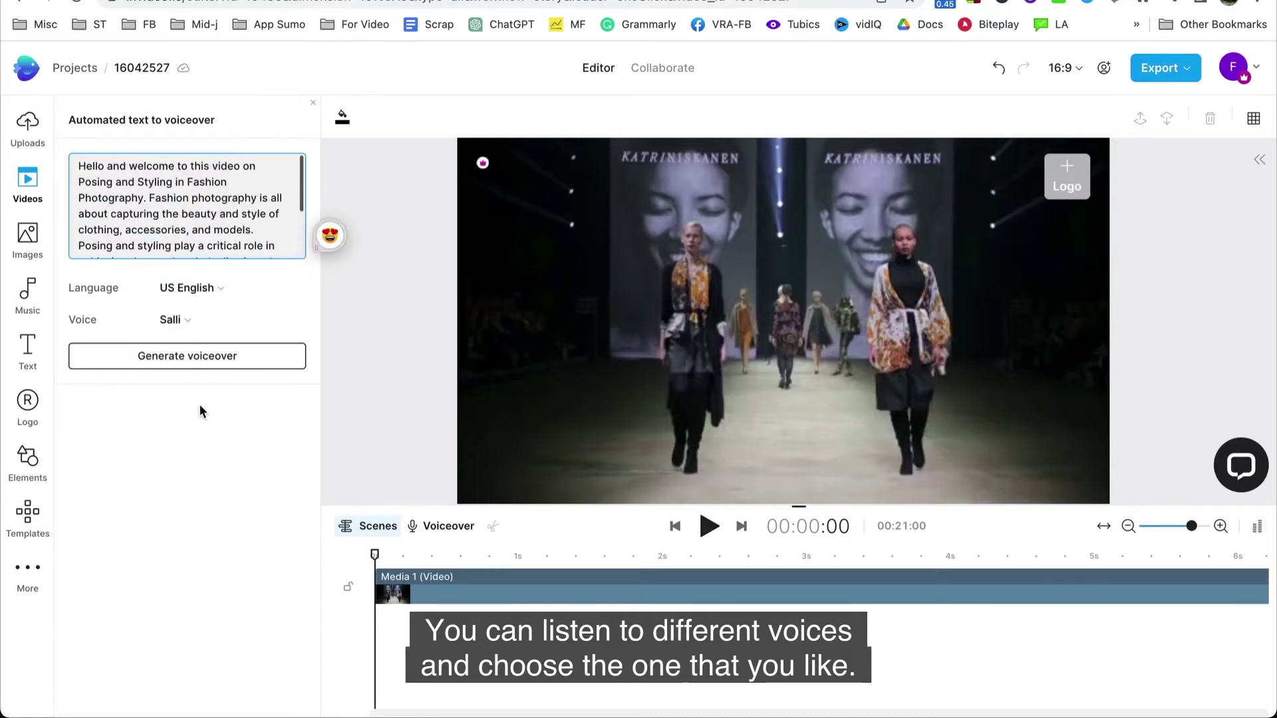
Step: Generate the voiceover in British English with the Amy voice
{"action": "left_click", "coordinate": [167, 359]}
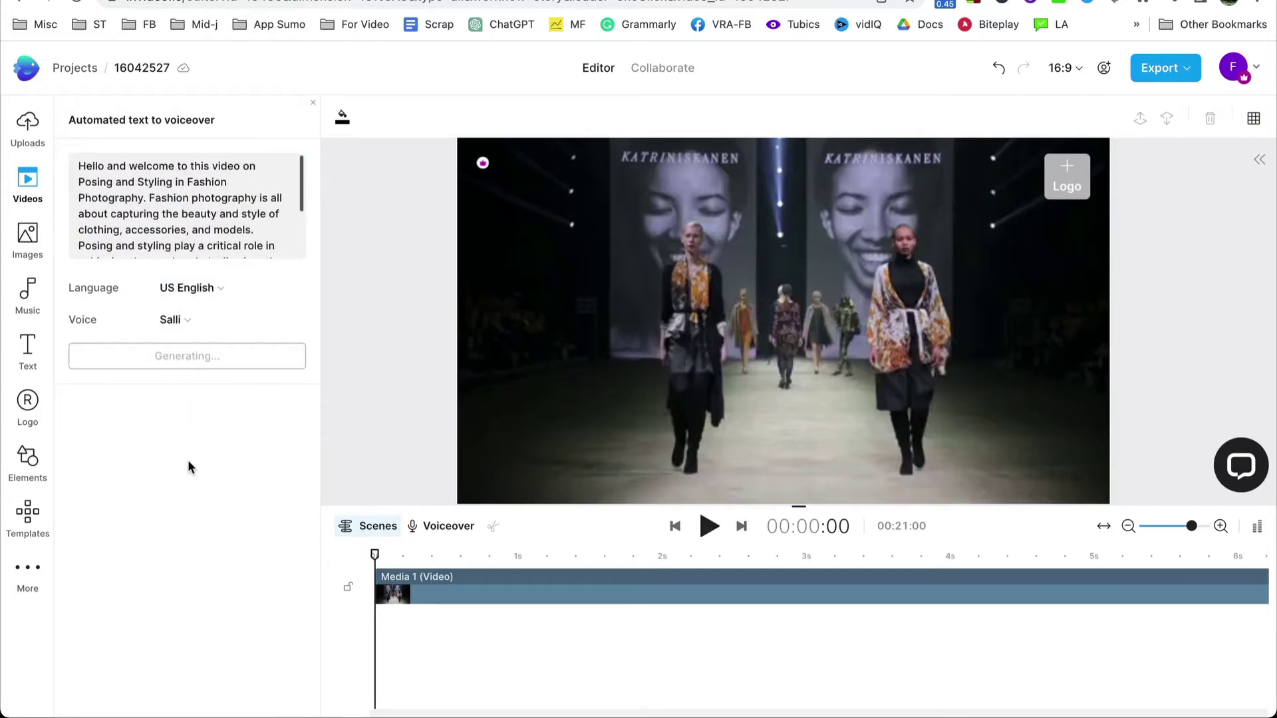
{"action": "left_click", "coordinate": [210, 292]}
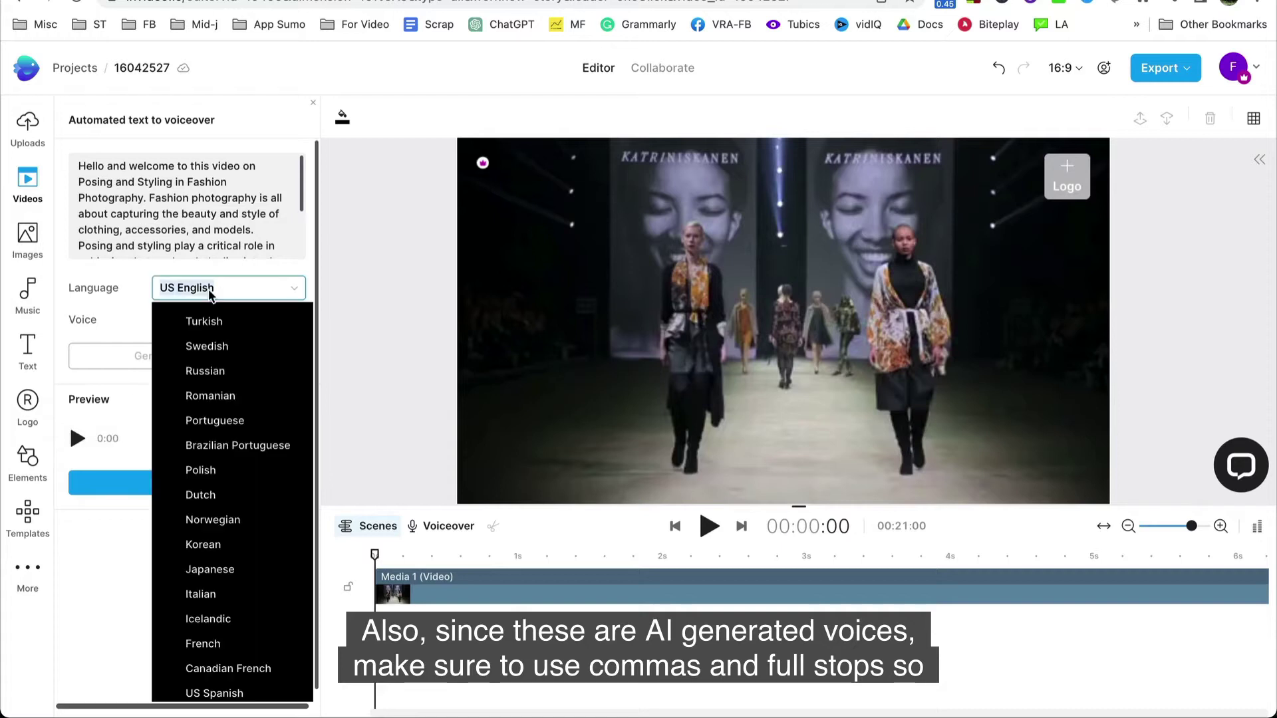
{"action": "scroll", "coordinate": [226, 465], "scroll_direction": "down", "scroll_amount": 3}
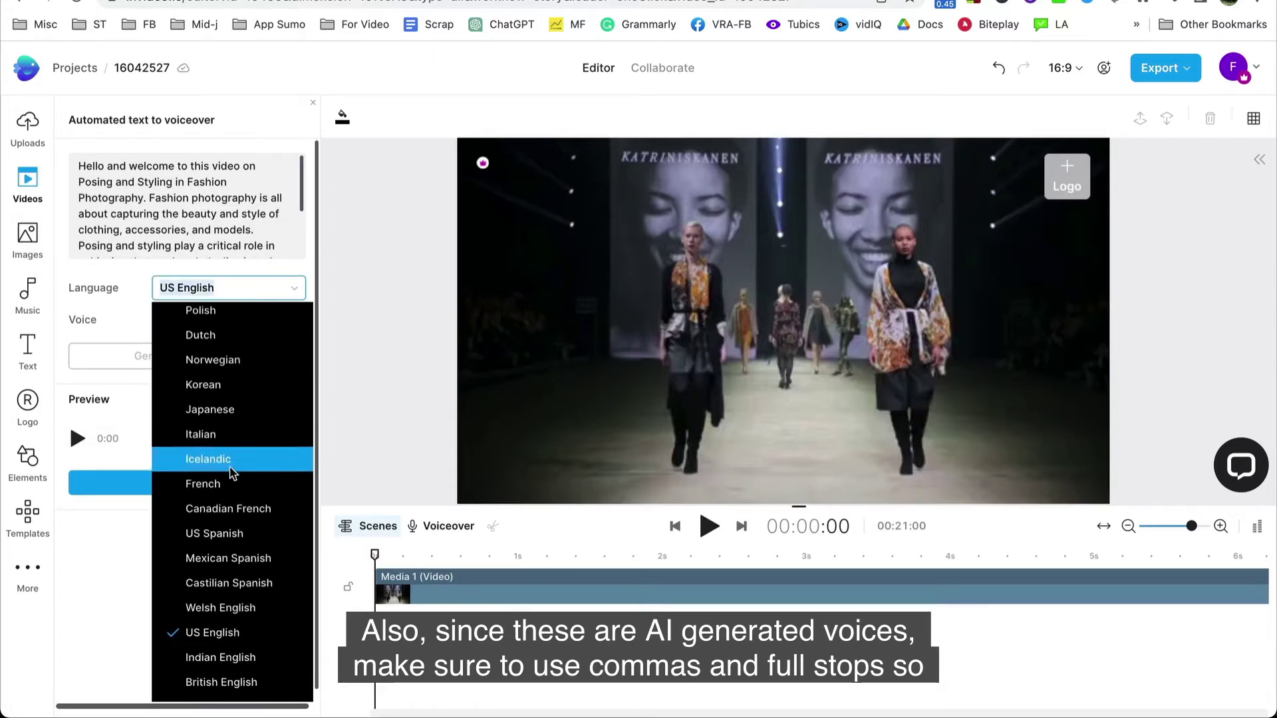
{"action": "left_click", "coordinate": [232, 673]}
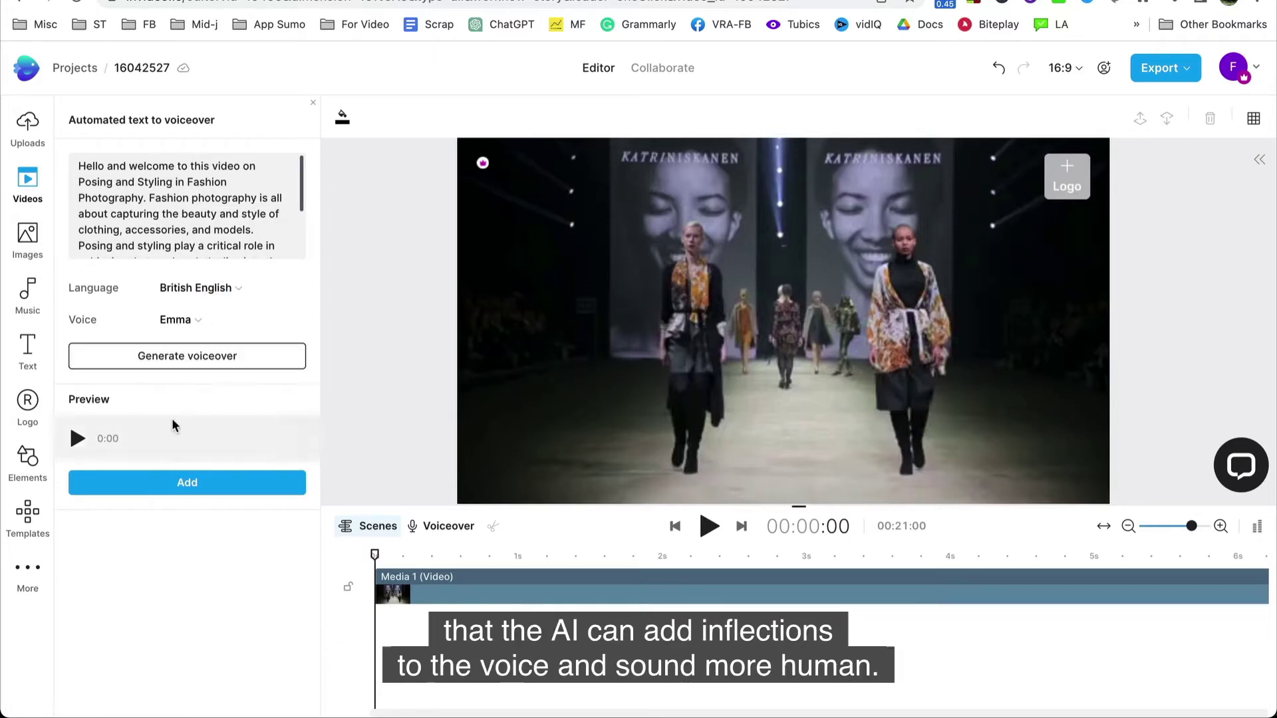
{"action": "left_click", "coordinate": [193, 311]}
{"action": "left_click", "coordinate": [204, 398]}
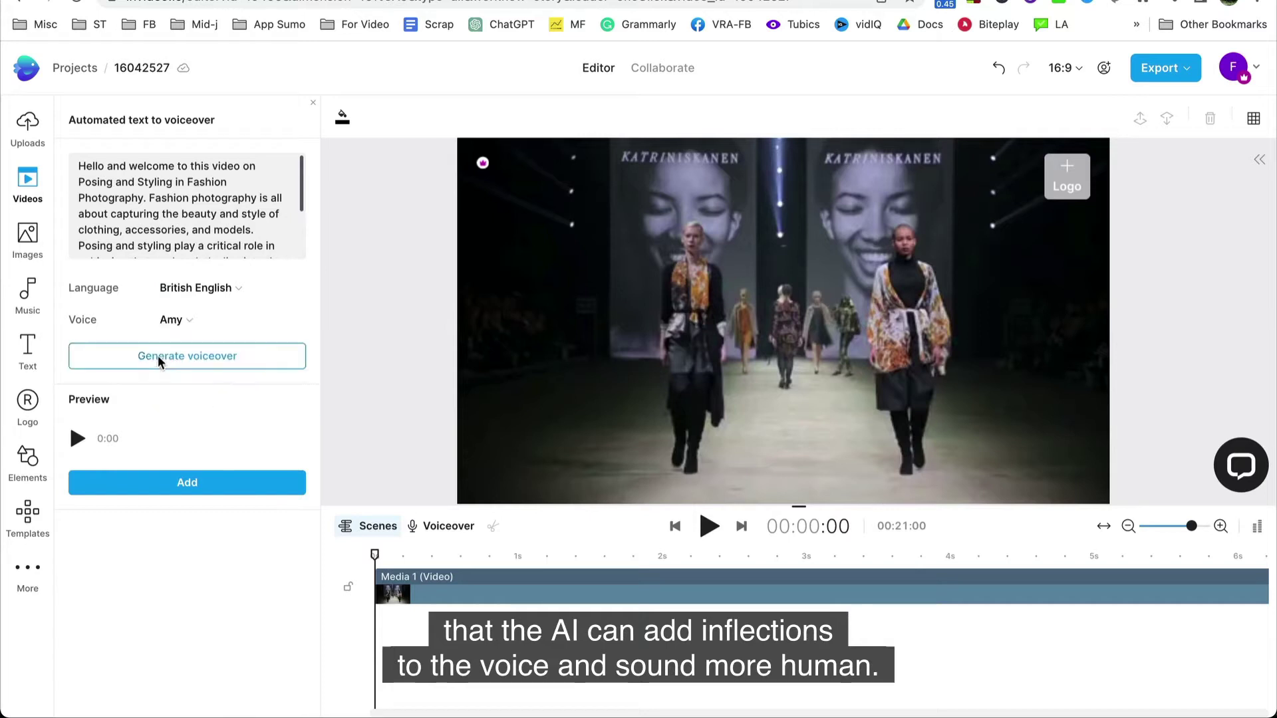
{"action": "left_click", "coordinate": [156, 358]}
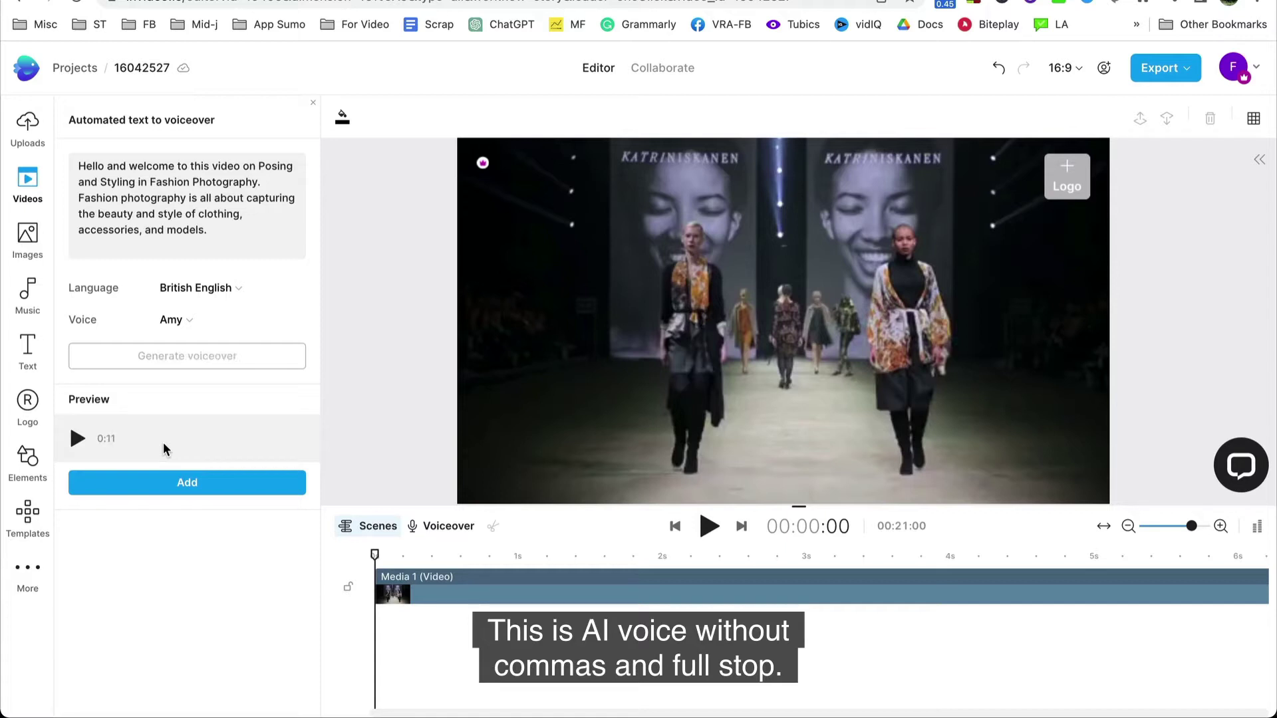
Step: Preview the voiceover, then regenerate it from the punctuated script
{"action": "left_click", "coordinate": [78, 438]}
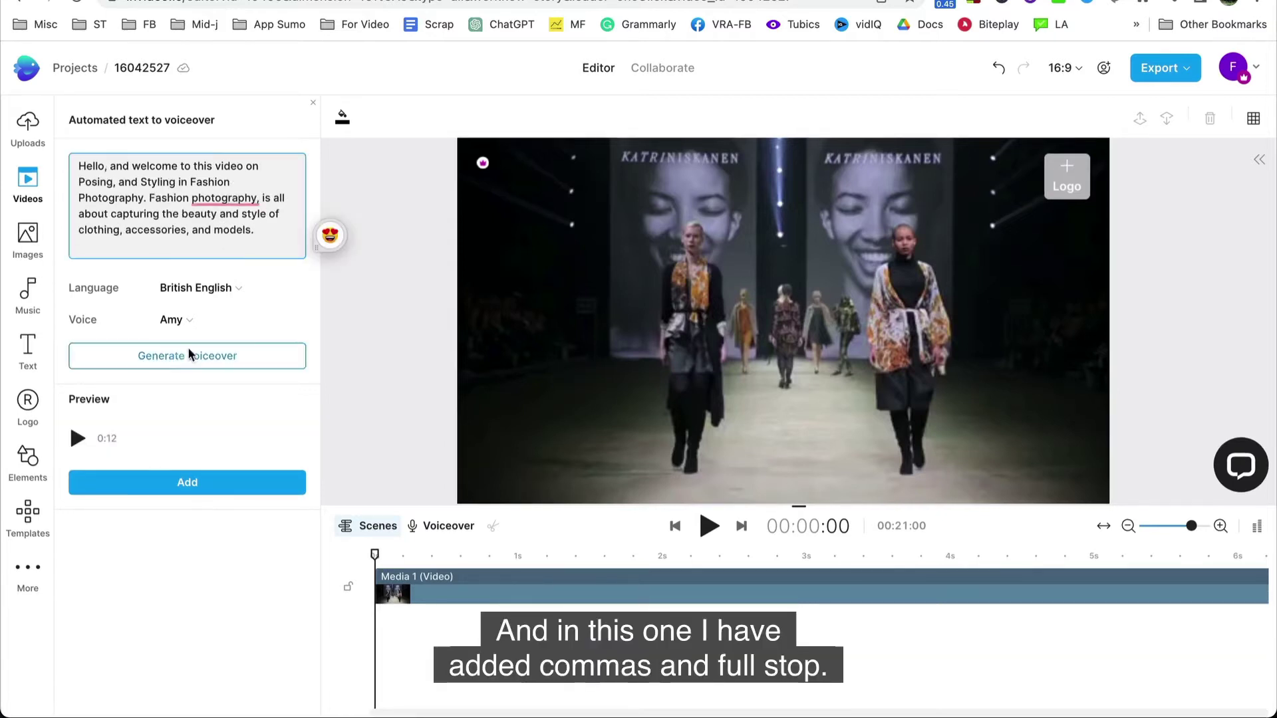
{"action": "left_click", "coordinate": [189, 351]}
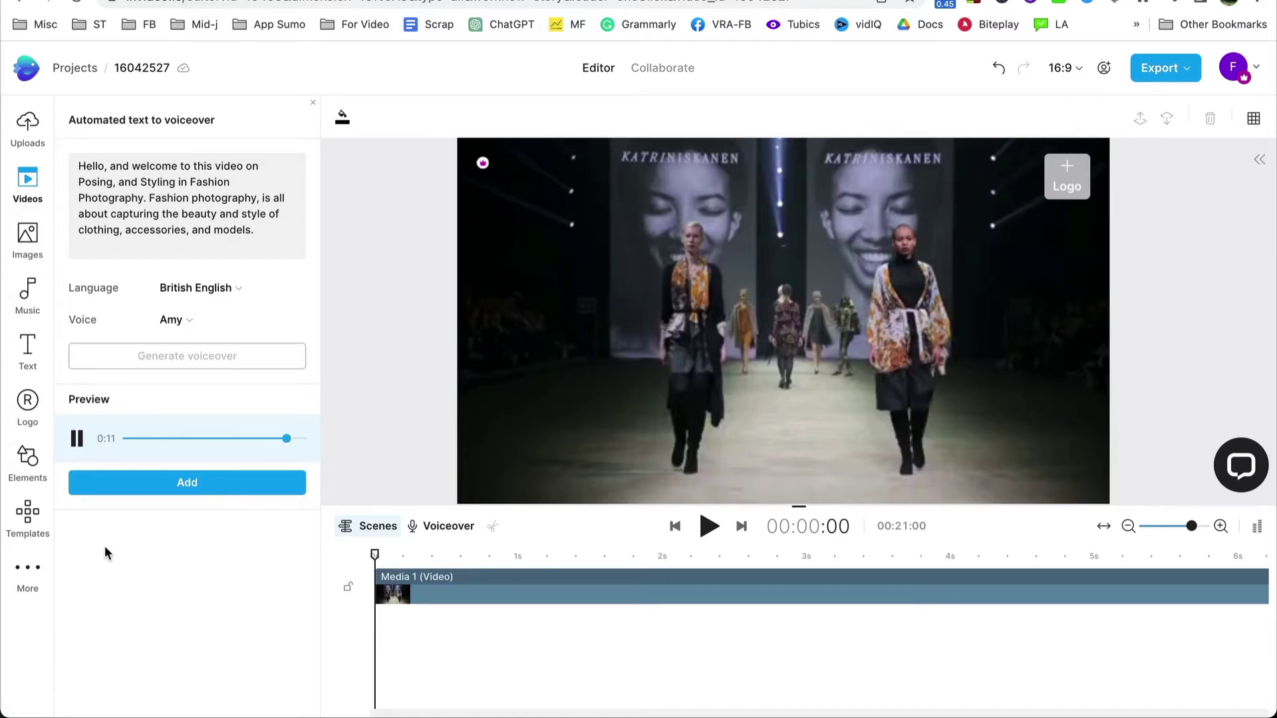
{"action": "left_click", "coordinate": [625, 0]}
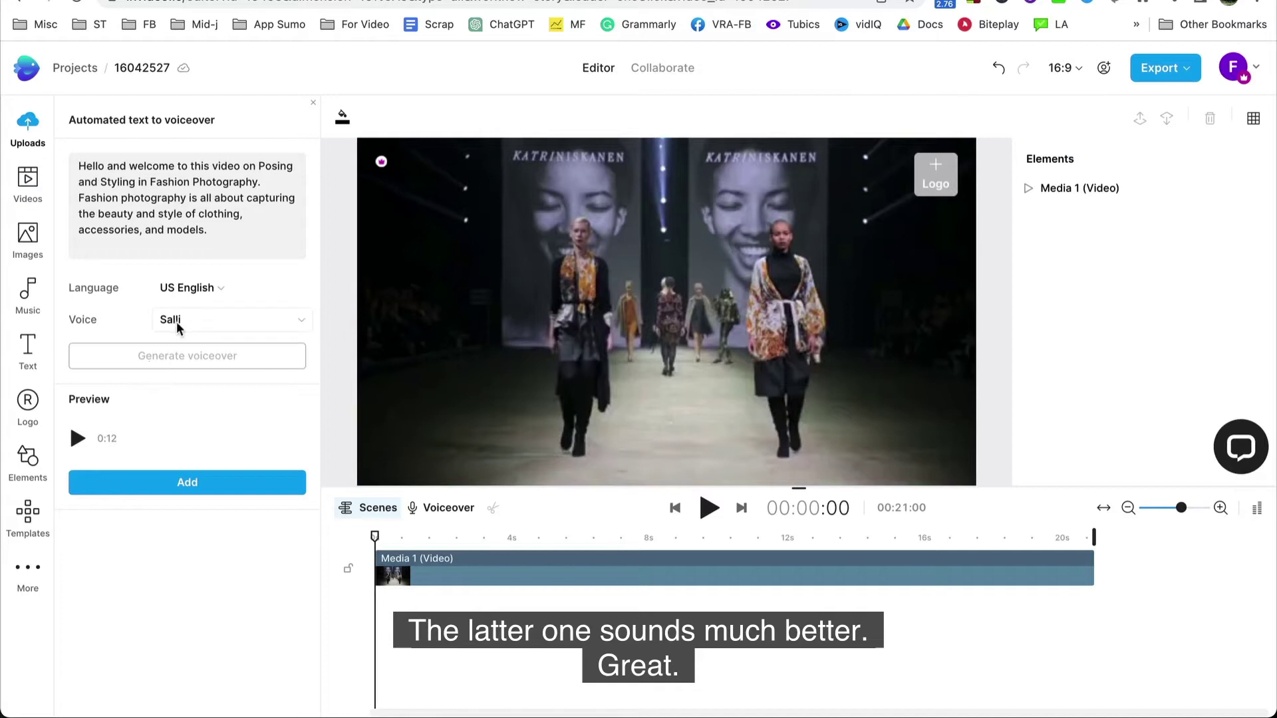
Step: Try the Matthew voice, switch the language to British English, and regenerate the full-script voiceover
{"action": "left_click", "coordinate": [199, 287]}
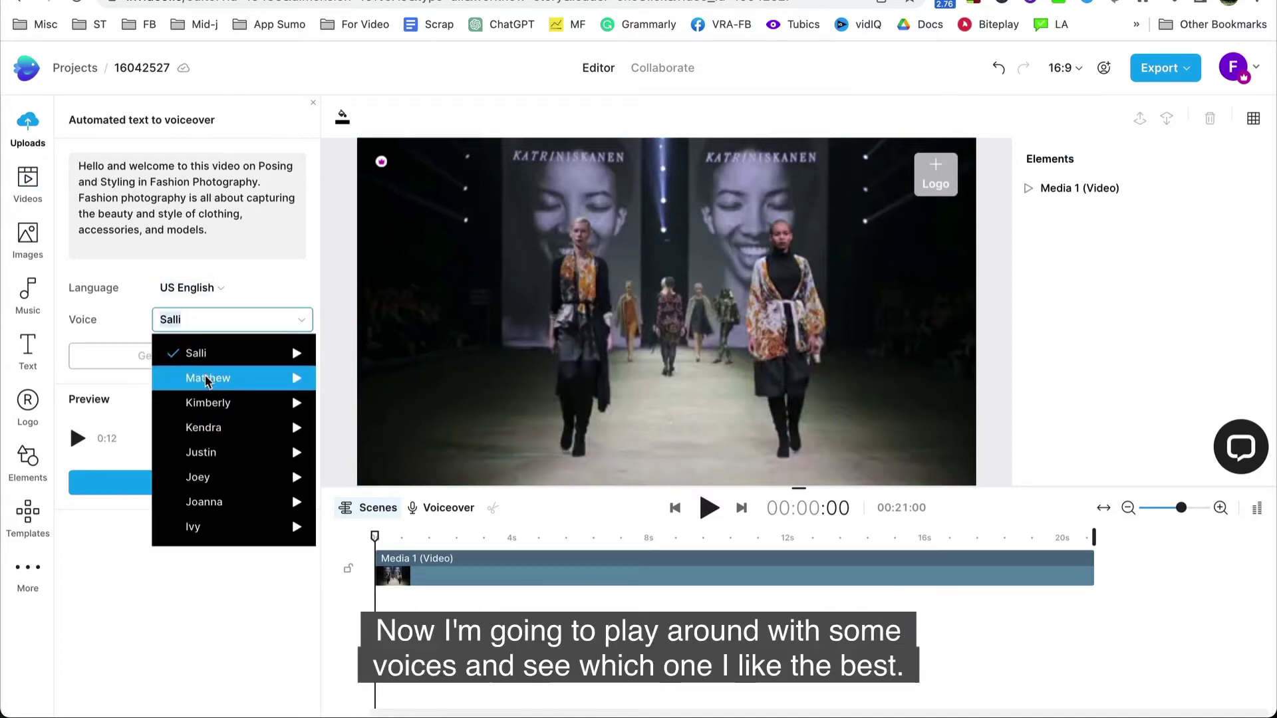
{"action": "left_click", "coordinate": [211, 373]}
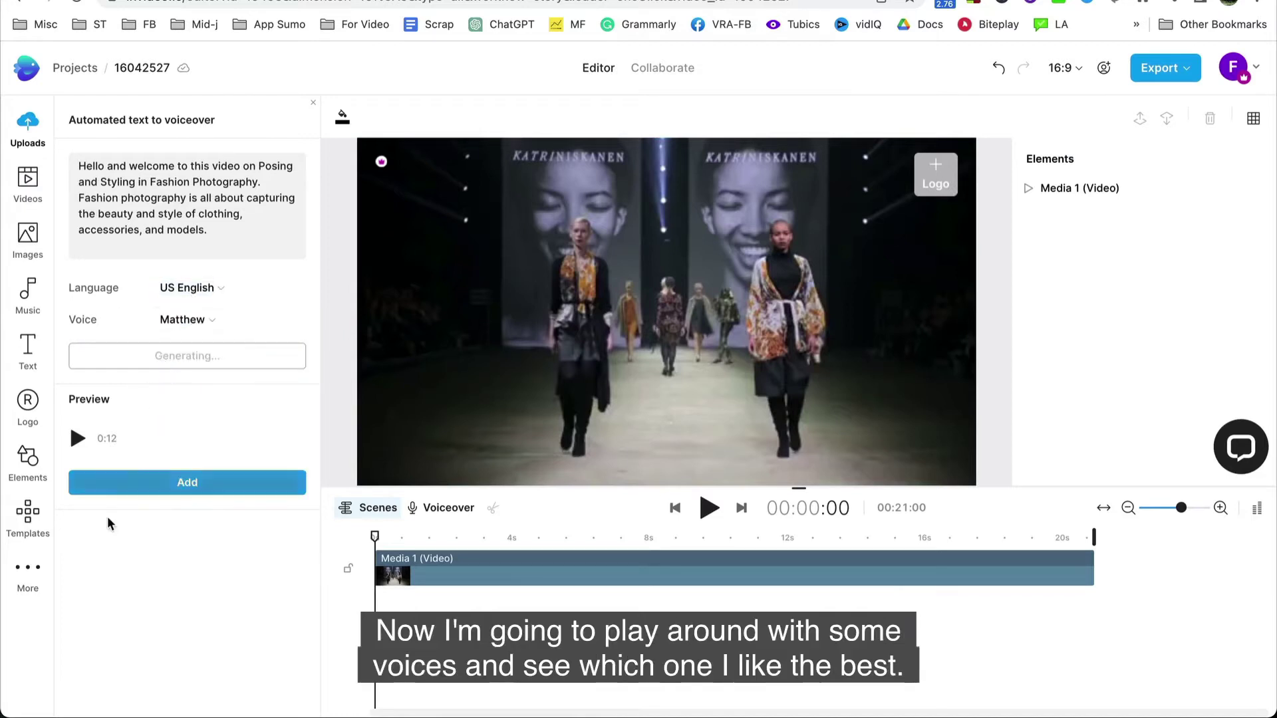
{"action": "left_click", "coordinate": [200, 287]}
{"action": "scroll", "coordinate": [226, 532], "scroll_direction": "down", "scroll_amount": 5}
{"action": "scroll", "coordinate": [222, 625], "scroll_direction": "down", "scroll_amount": 2}
{"action": "left_click", "coordinate": [219, 656]}
{"action": "left_click", "coordinate": [179, 363]}
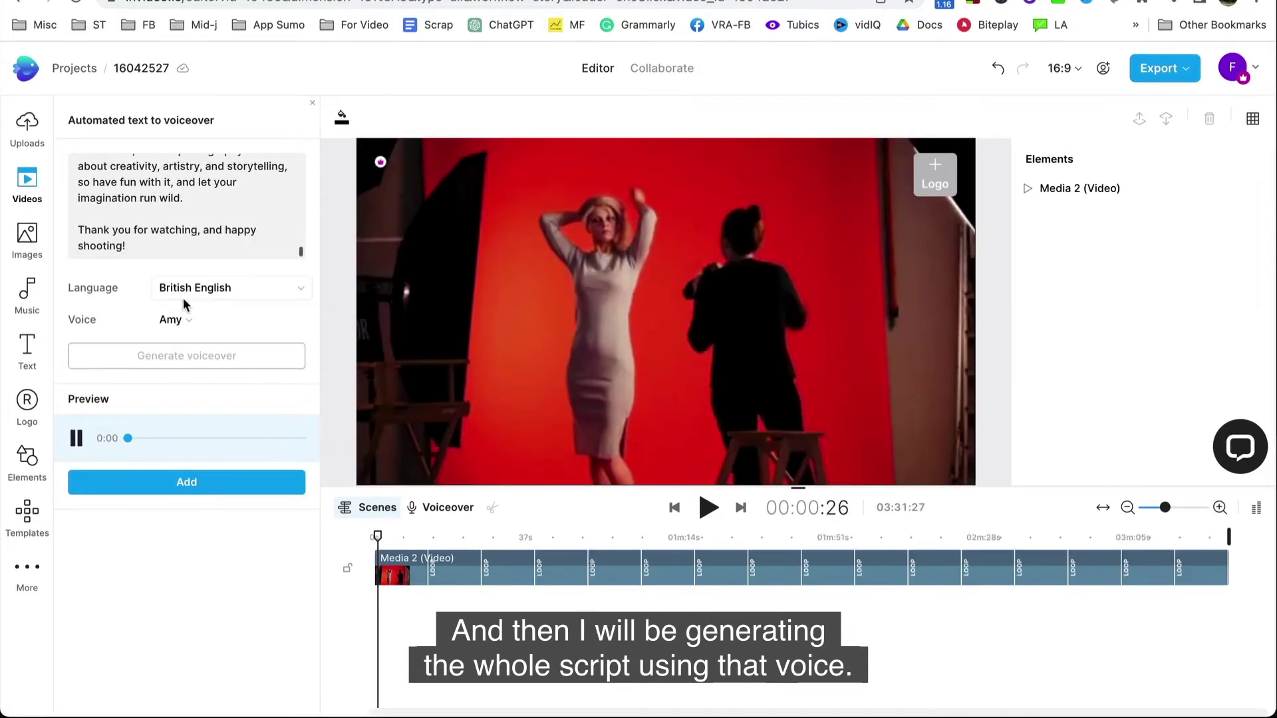
{"action": "scroll", "coordinate": [178, 225], "scroll_direction": "up", "scroll_amount": 5}
{"action": "scroll", "coordinate": [178, 225], "scroll_direction": "down", "scroll_amount": 3}
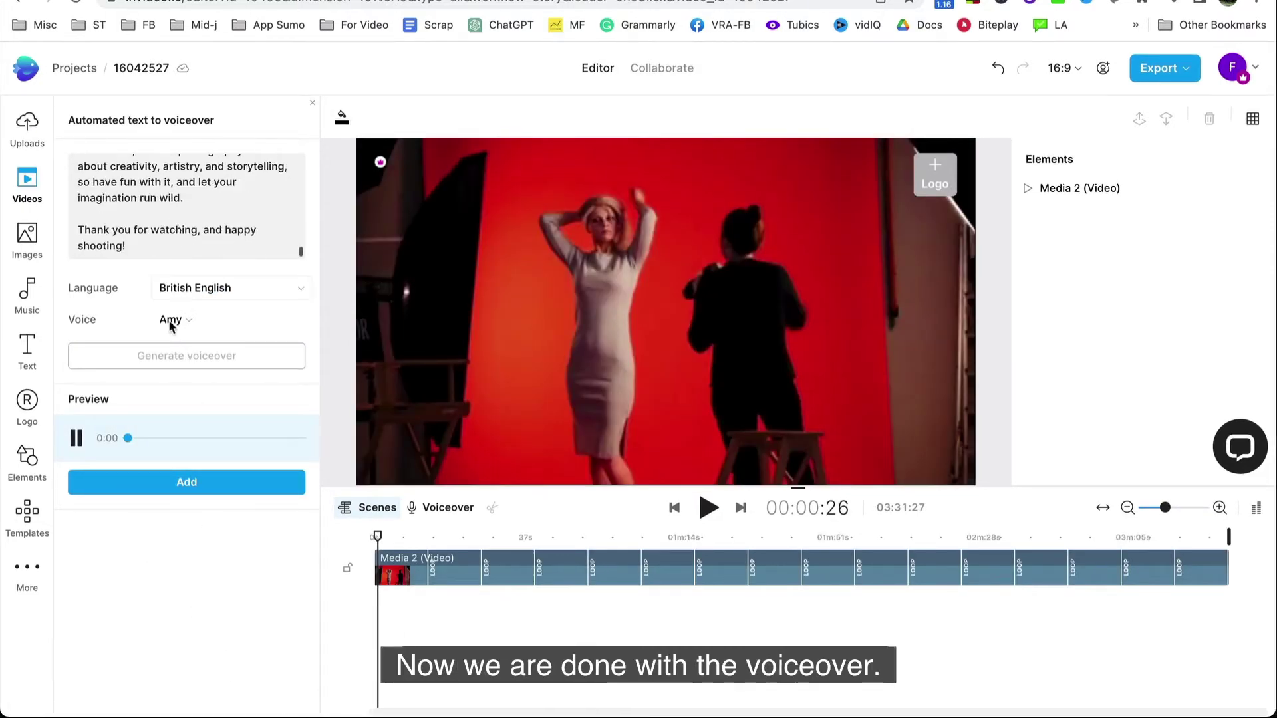
Step: Add the full voiceover to the timeline and play it back from the start
{"action": "left_click", "coordinate": [172, 483]}
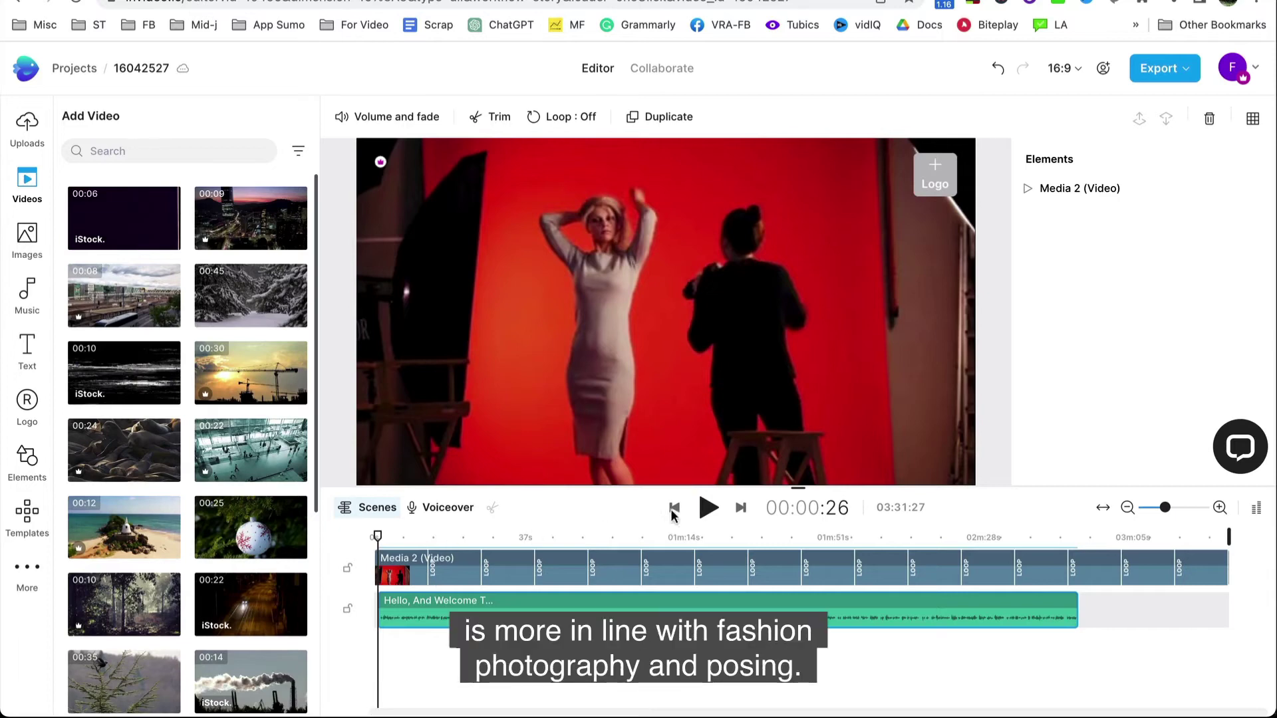
{"action": "left_click", "coordinate": [707, 509]}
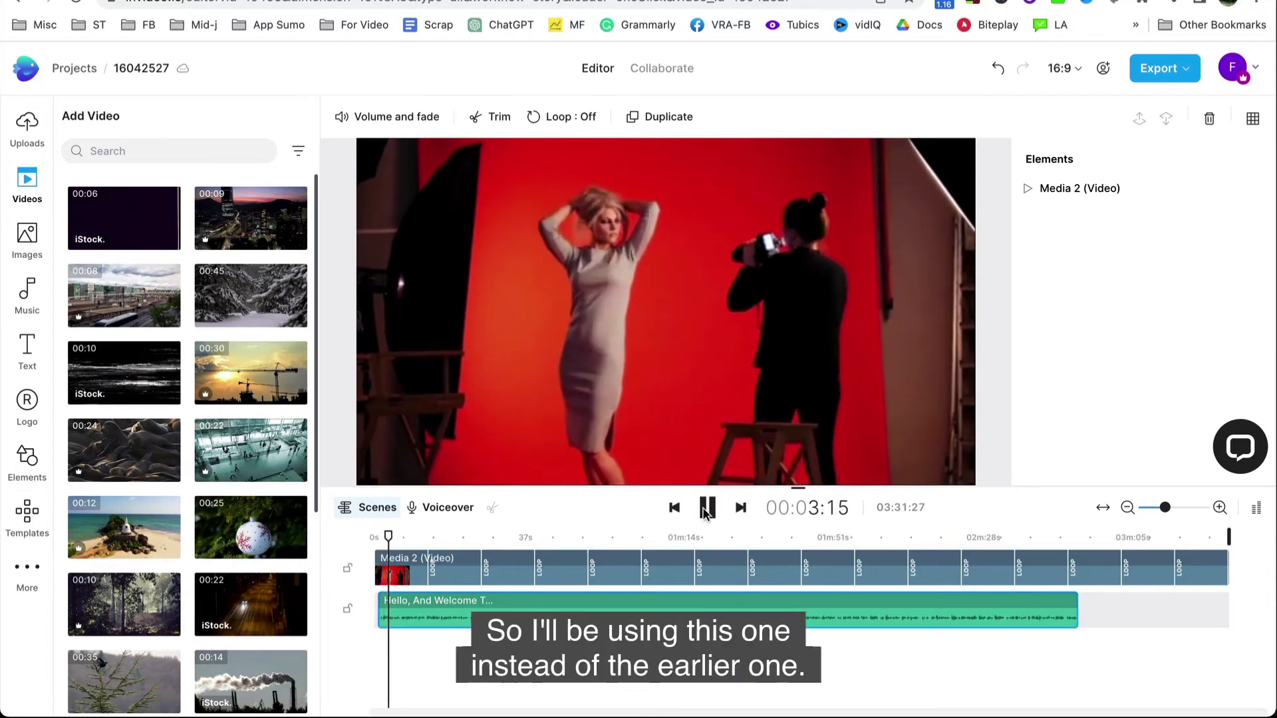
{"action": "left_click", "coordinate": [707, 509]}
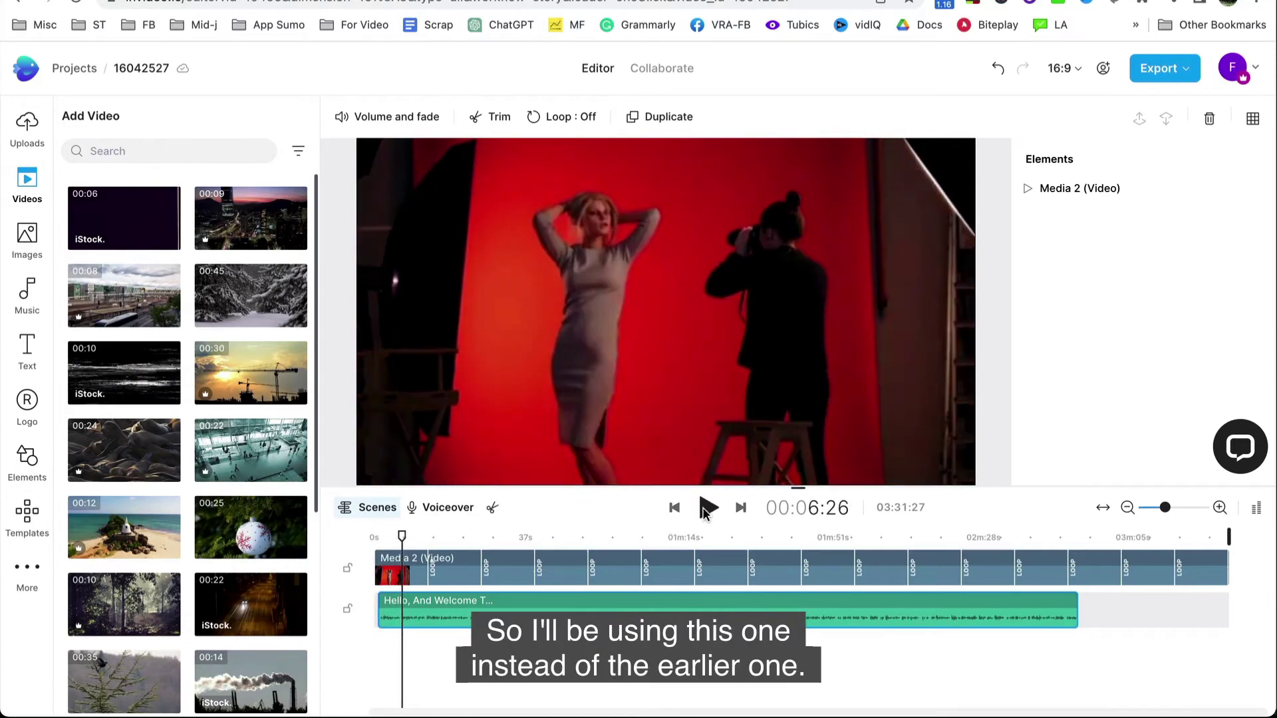
{"action": "left_click_drag", "start_coordinate": [403, 535], "coordinate": [326, 535]}
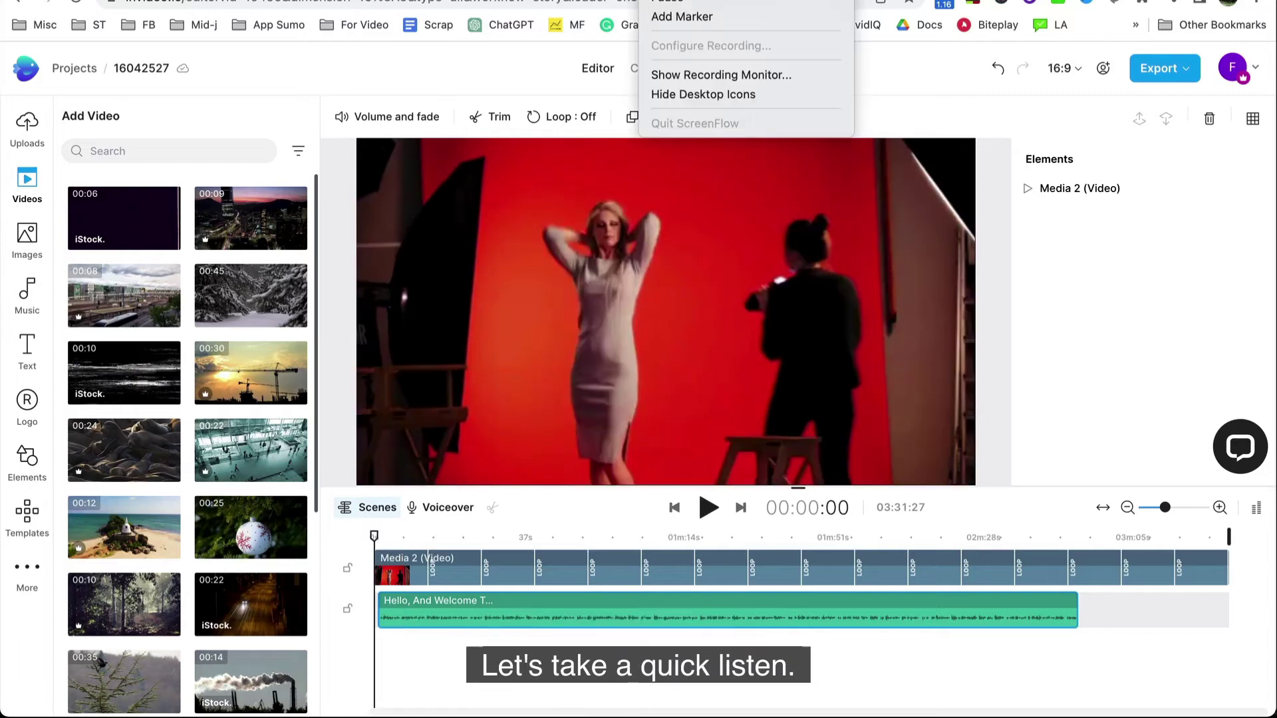
{"action": "left_click", "coordinate": [708, 507]}
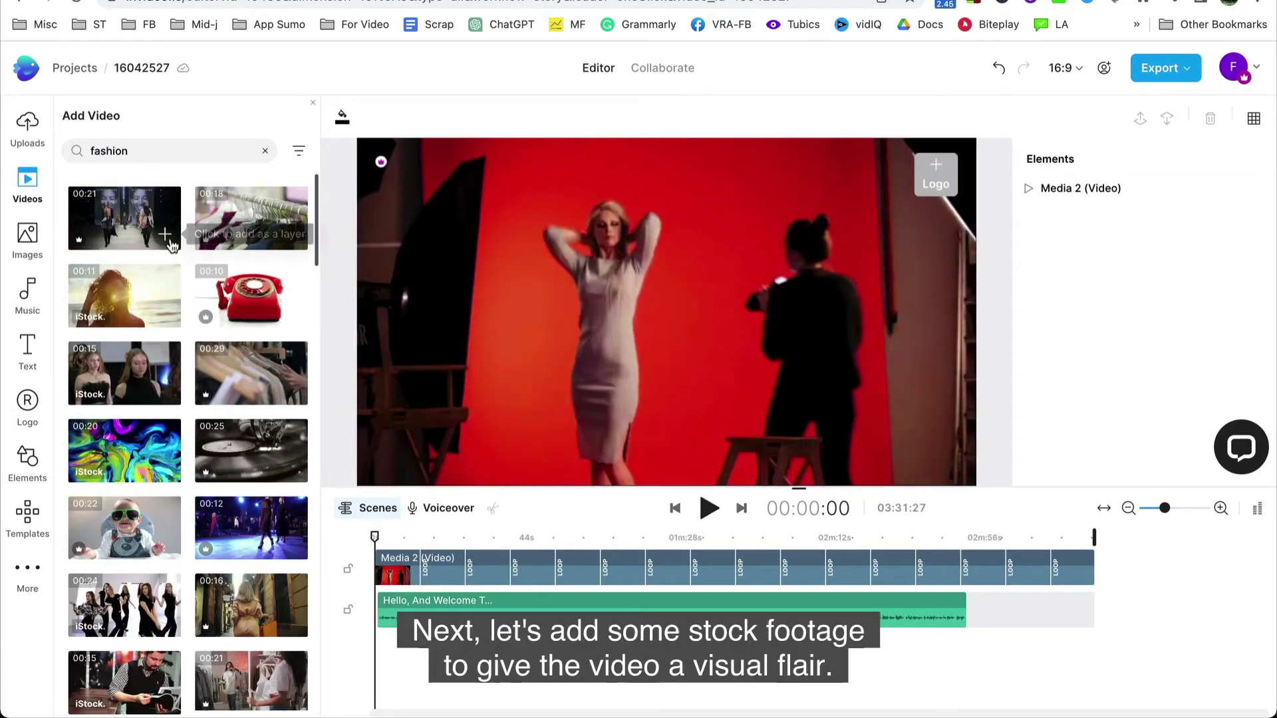
Step: Add the runway and trench-coat shopping stock clips as new timeline layers
{"action": "left_click", "coordinate": [166, 239]}
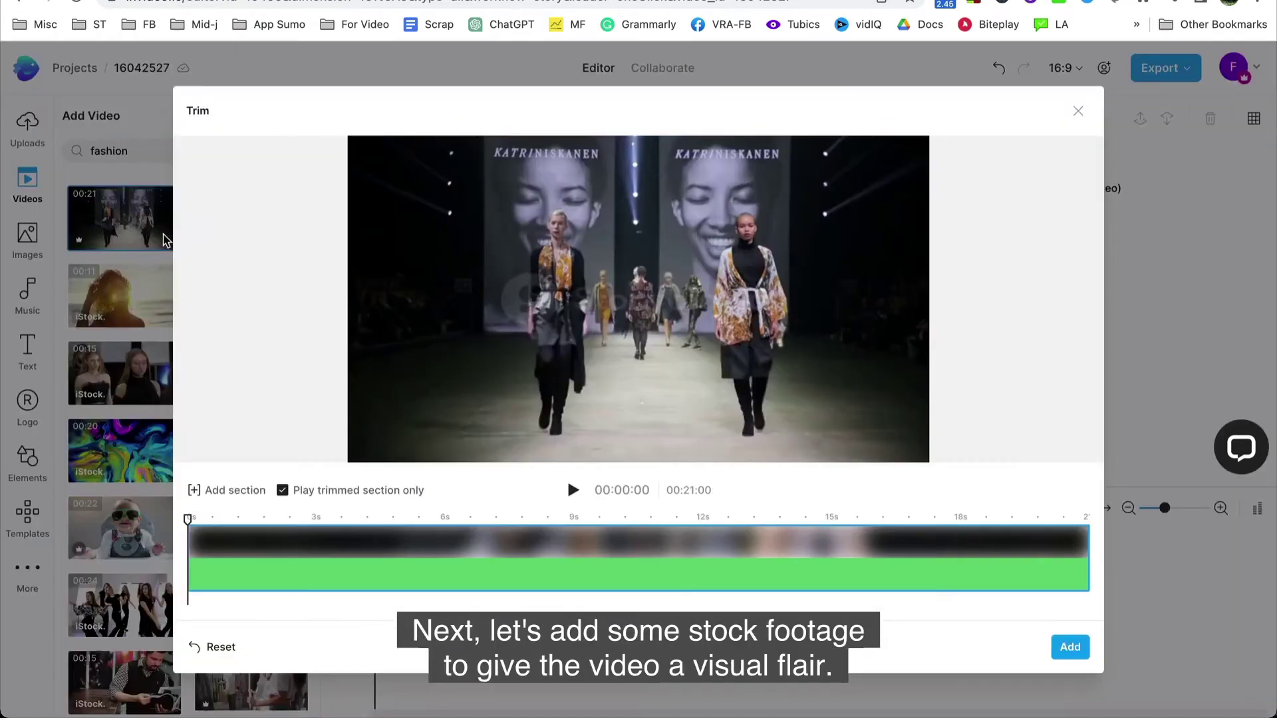
{"action": "left_click", "coordinate": [1070, 647]}
{"action": "scroll", "coordinate": [252, 447], "scroll_direction": "down", "scroll_amount": 2}
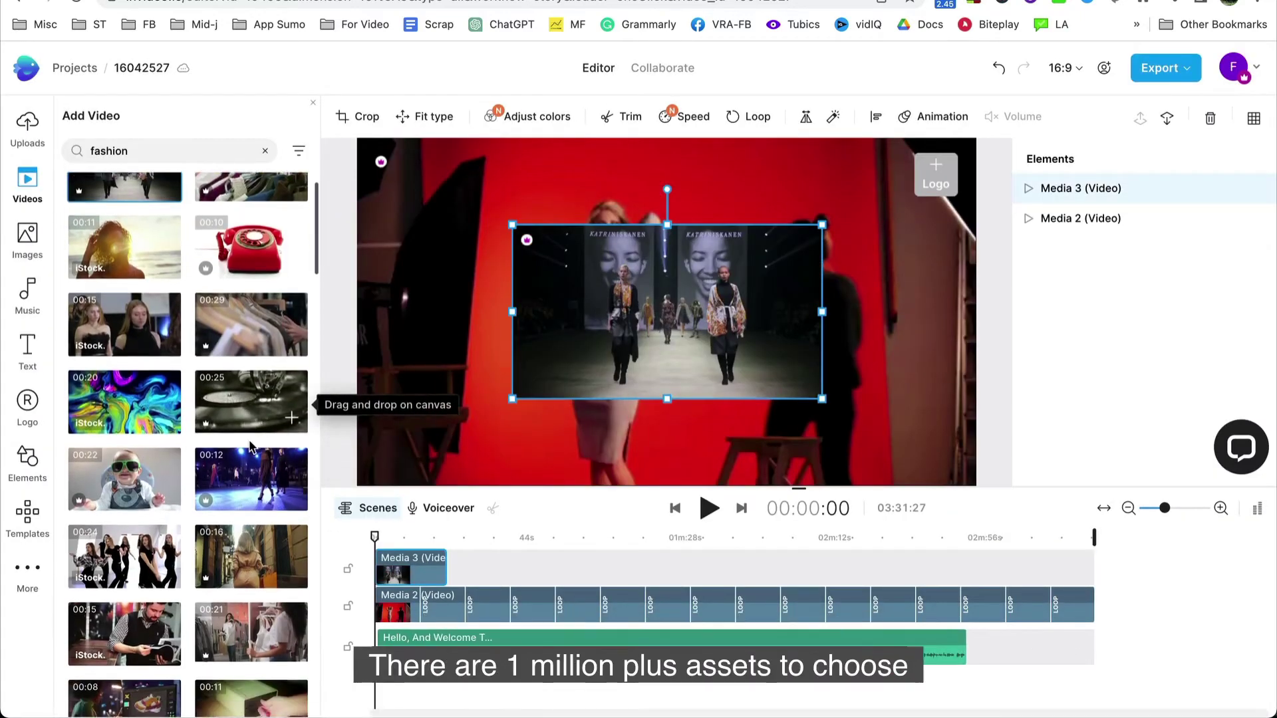
{"action": "scroll", "coordinate": [252, 447], "scroll_direction": "down", "scroll_amount": 2}
{"action": "left_click", "coordinate": [293, 504]}
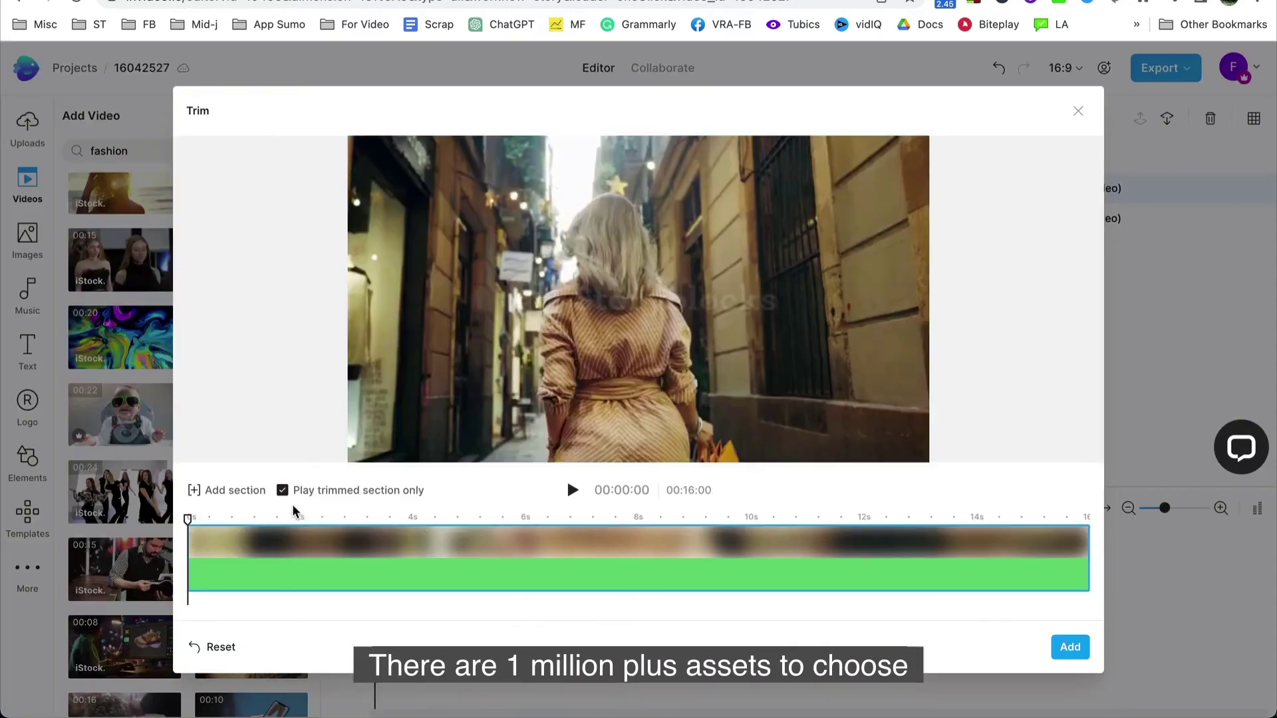
{"action": "left_click", "coordinate": [585, 492]}
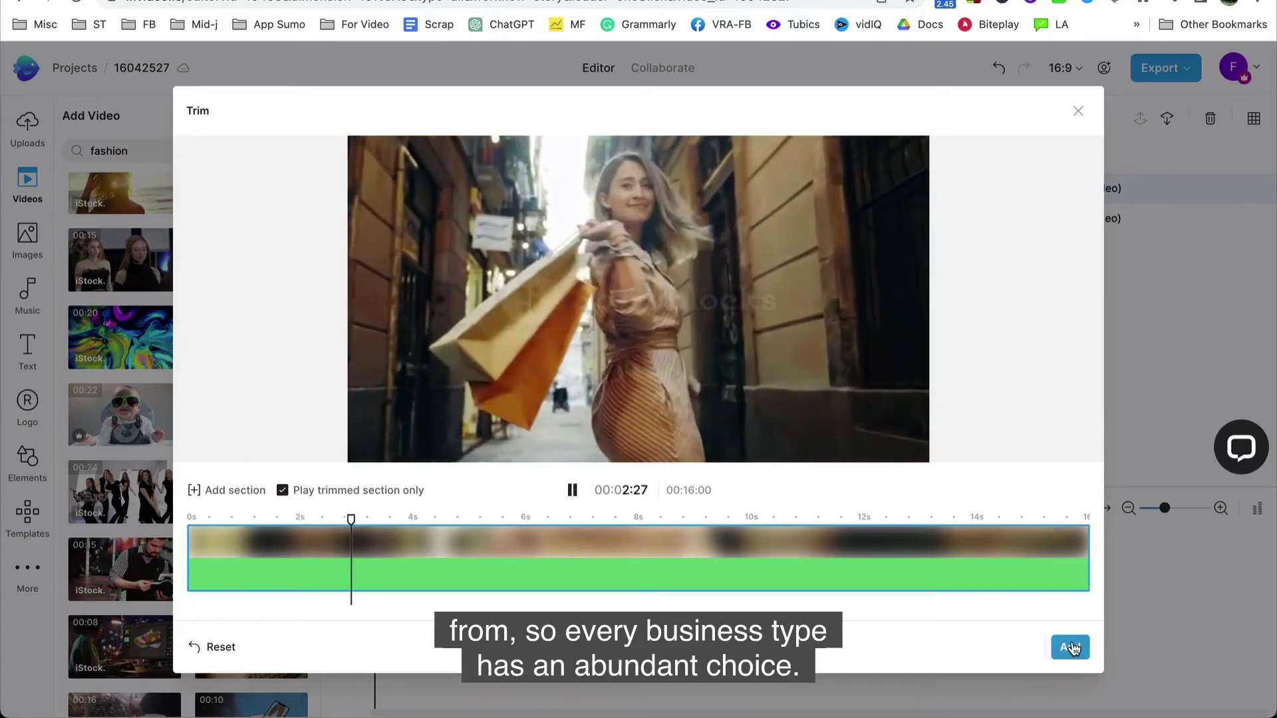
{"action": "left_click", "coordinate": [1070, 647]}
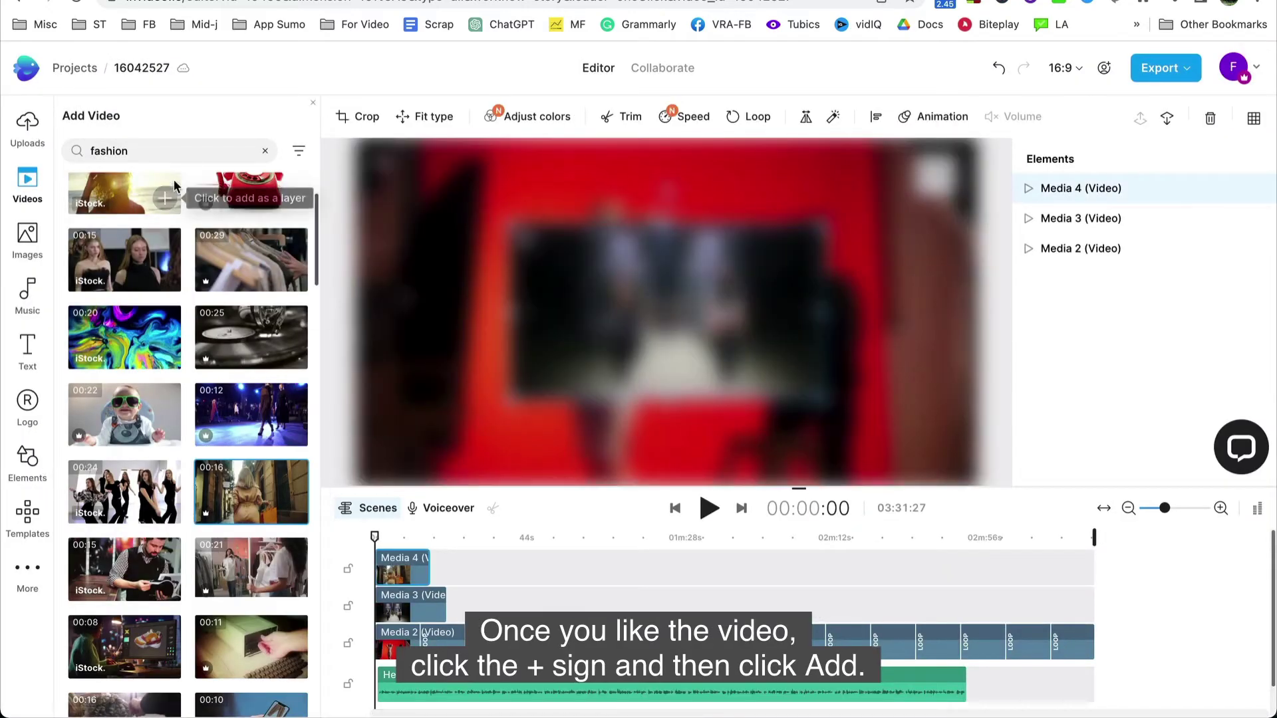
Step: Search stock videos for 'posing' and add the pier posing clip as another layer
{"action": "left_click", "coordinate": [202, 155]}
{"action": "type", "text": "posing"}
{"action": "key", "text": "Return"}
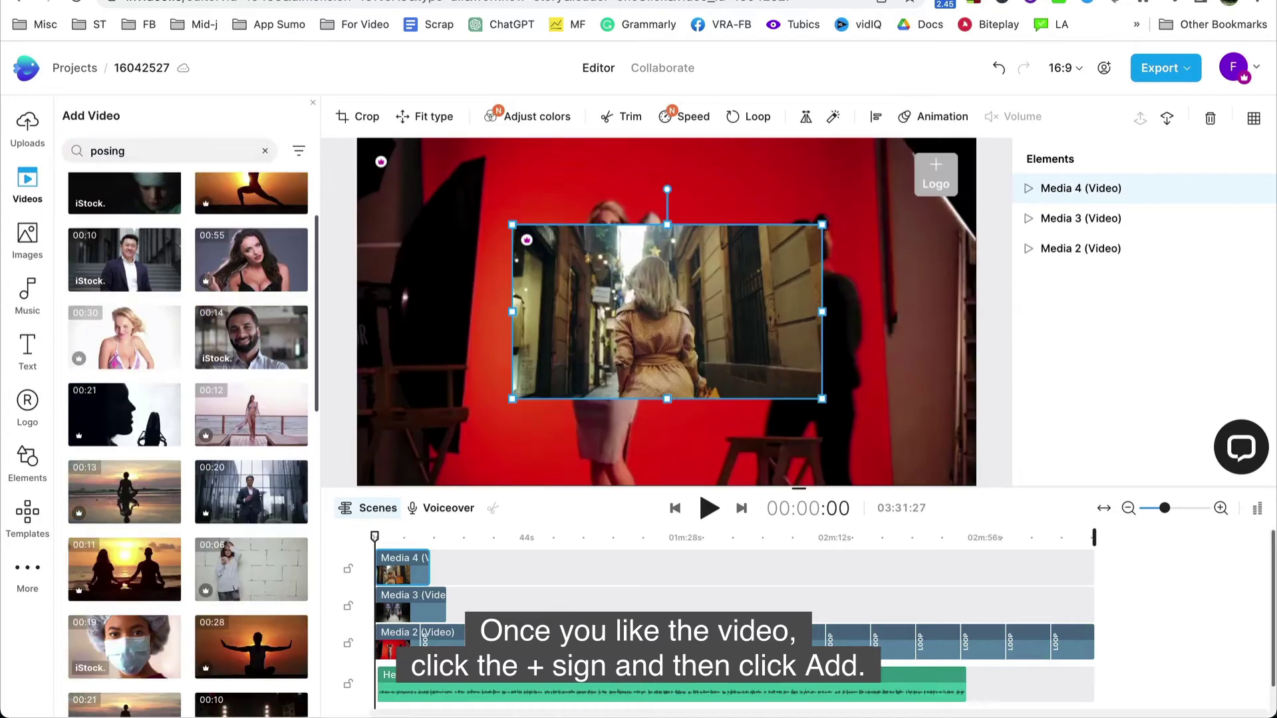
{"action": "scroll", "coordinate": [223, 278], "scroll_direction": "down", "scroll_amount": 3}
{"action": "scroll", "coordinate": [266, 366], "scroll_direction": "up", "scroll_amount": 4}
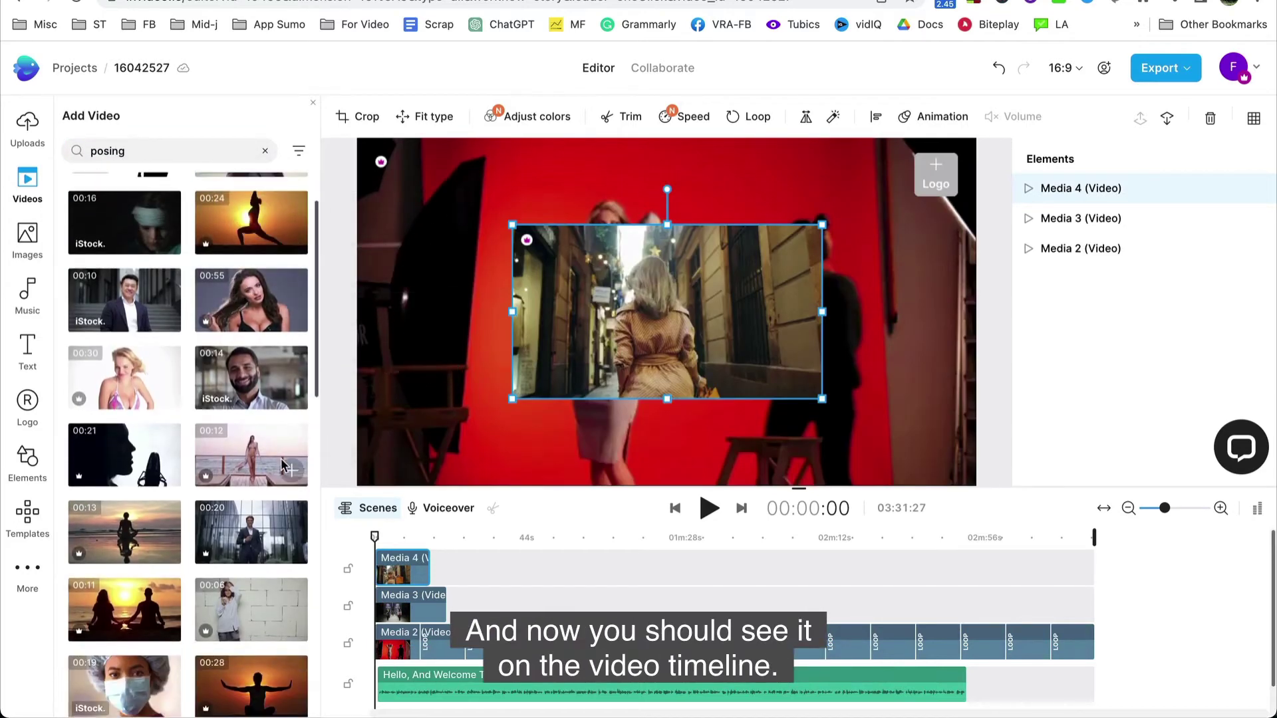
{"action": "left_click", "coordinate": [291, 472]}
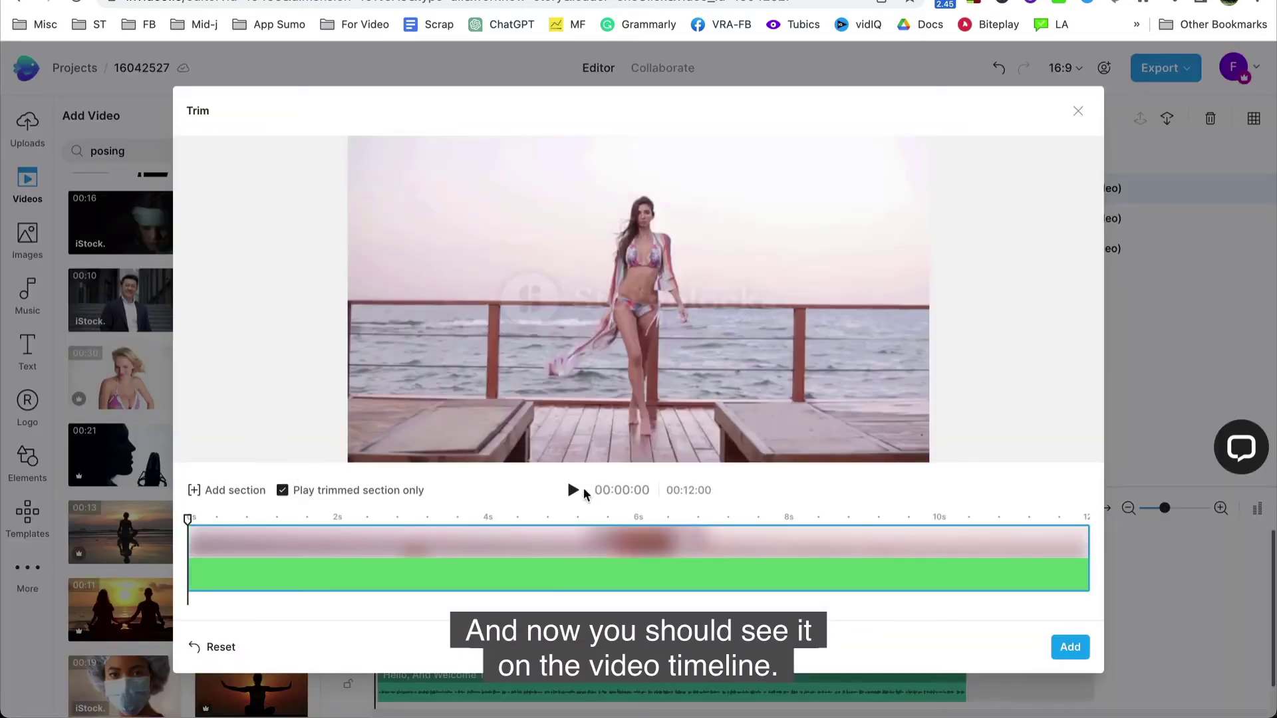
{"action": "left_click", "coordinate": [573, 490]}
{"action": "left_click", "coordinate": [1070, 647]}
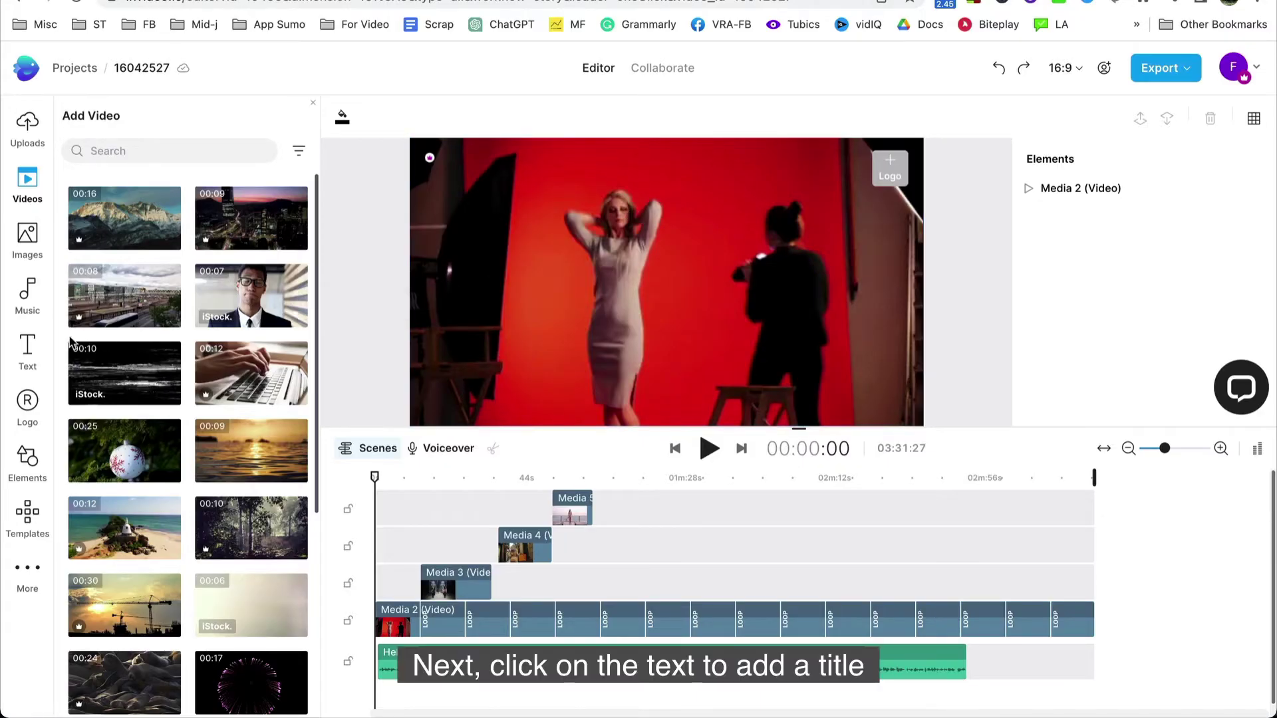
Step: Add a Minimalist name-and-role title template to the opening clip and preview it
{"action": "left_click", "coordinate": [27, 351]}
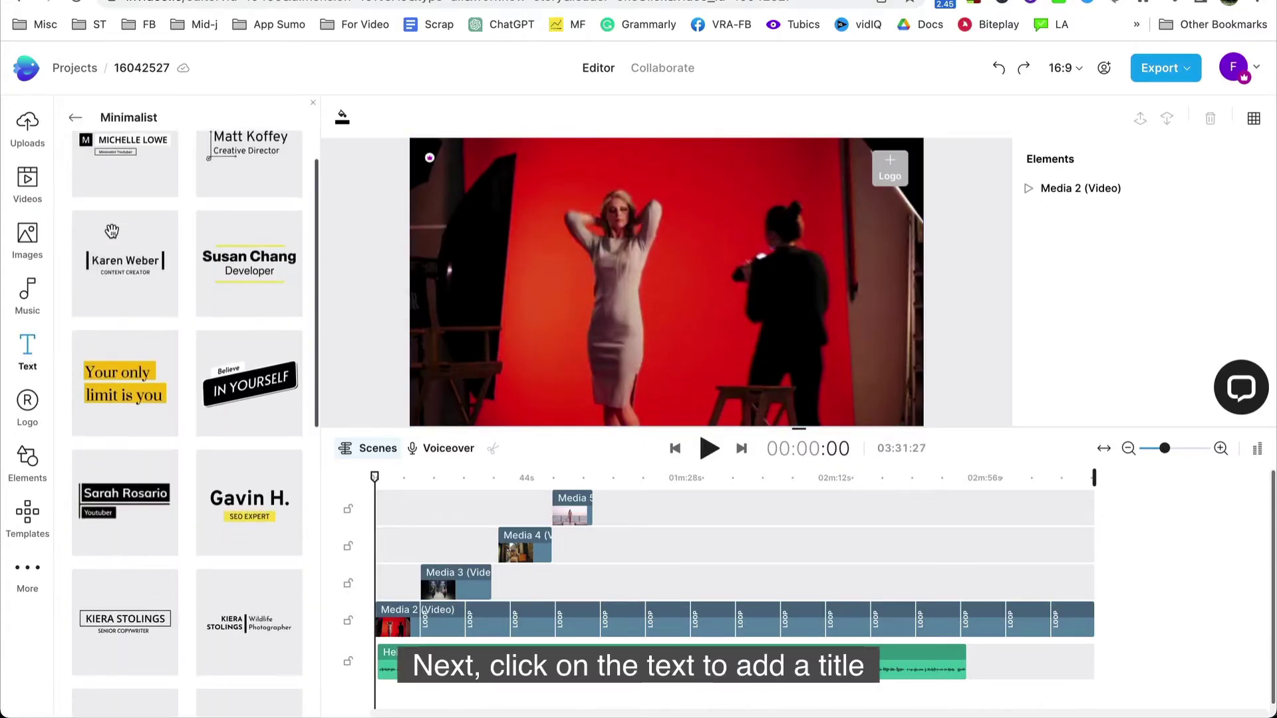
{"action": "scroll", "coordinate": [112, 230], "scroll_direction": "down", "scroll_amount": 2}
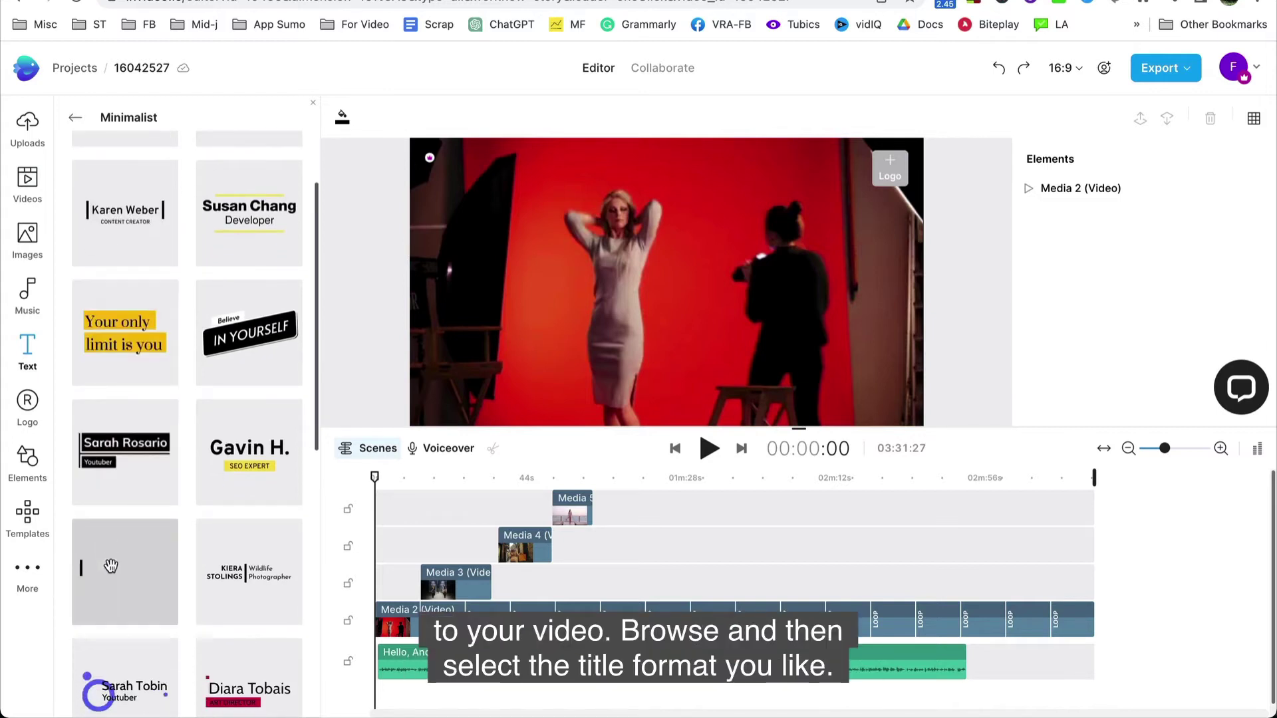
{"action": "left_click", "coordinate": [121, 576]}
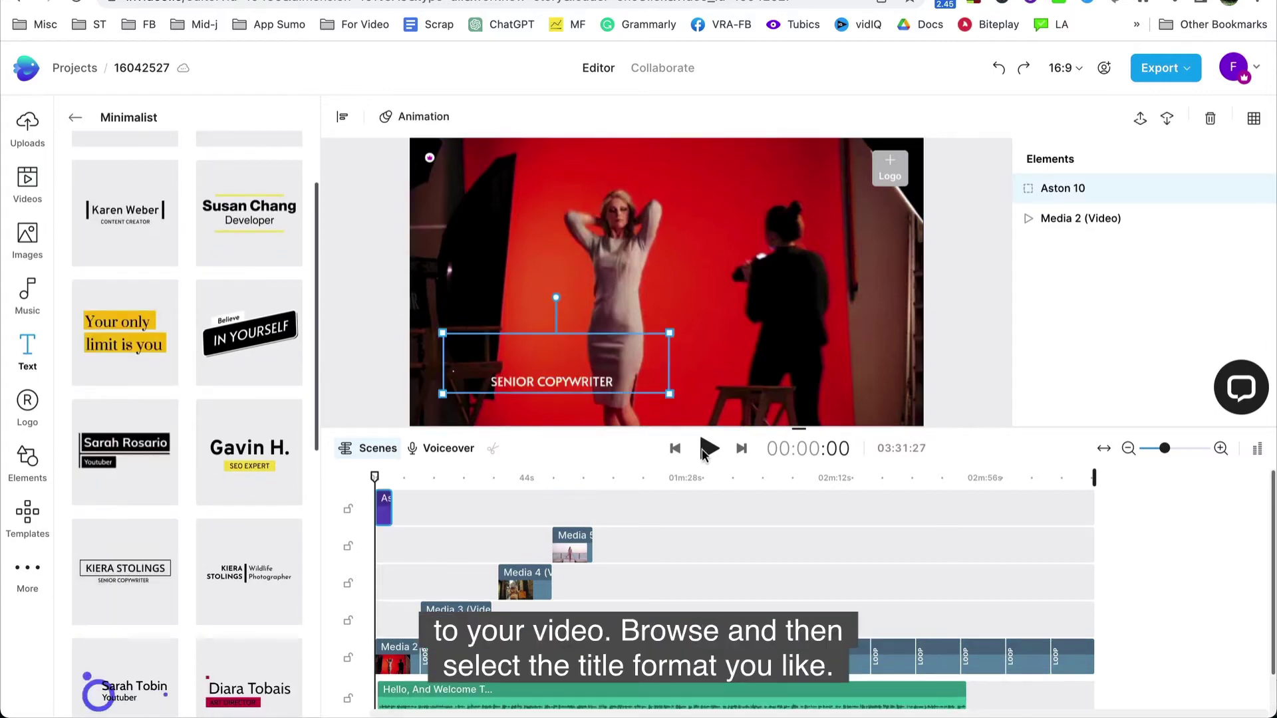
{"action": "left_click", "coordinate": [708, 449]}
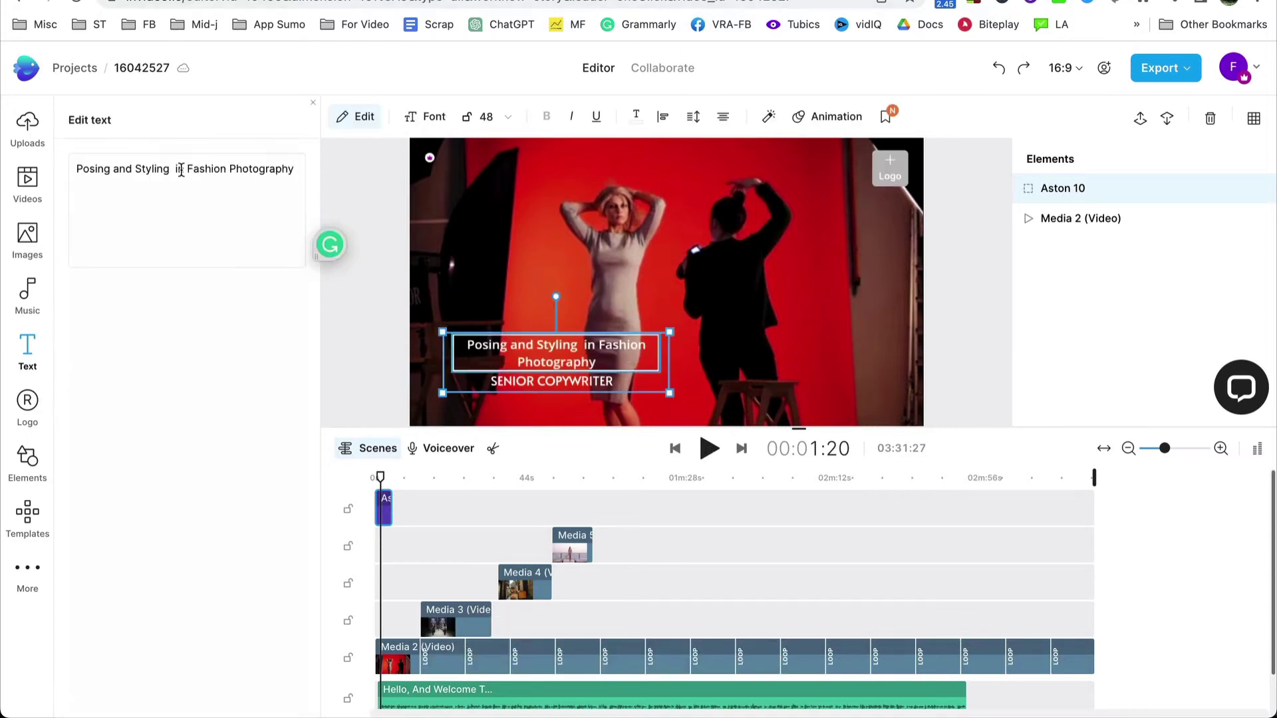
Step: Rewrite the title text to read 'POSING & STYLING' and replay the video to check it
{"action": "left_click_drag", "start_coordinate": [174, 169], "coordinate": [329, 169]}
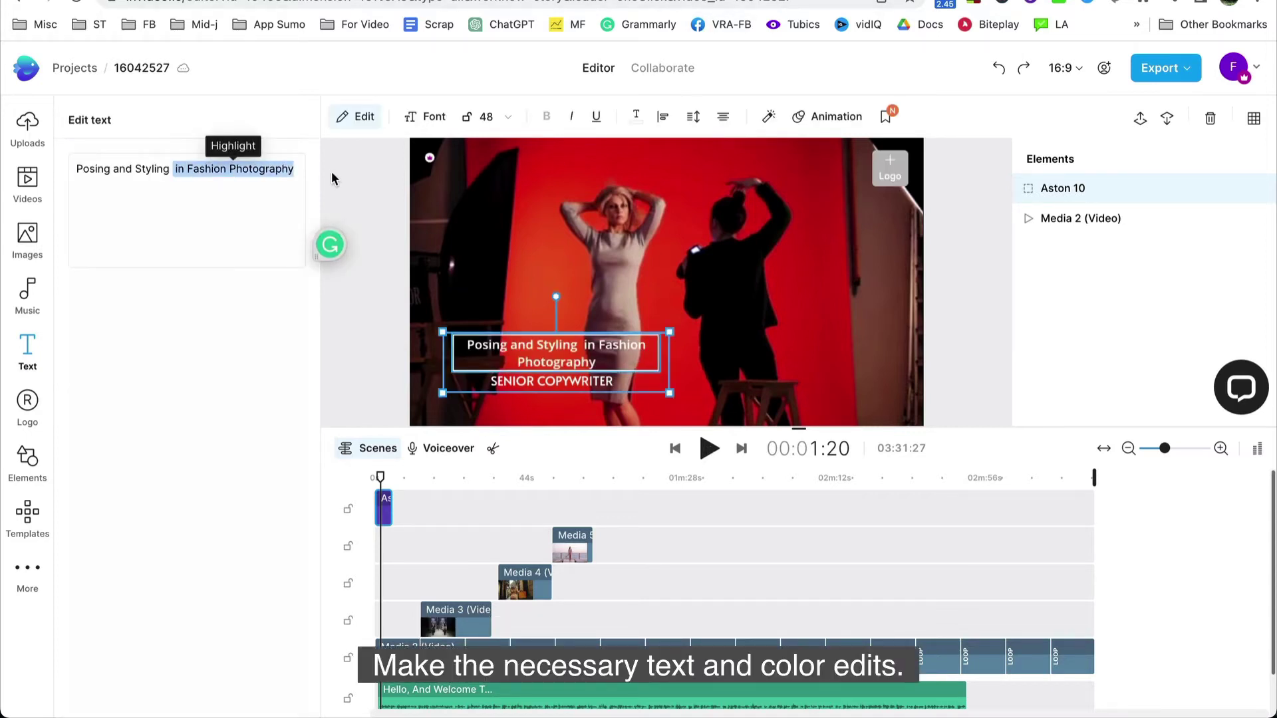
{"action": "key", "text": "BackSpace"}
{"action": "left_click_drag", "start_coordinate": [169, 210], "coordinate": [76, 169]}
{"action": "type", "text": "POSING & STY"}
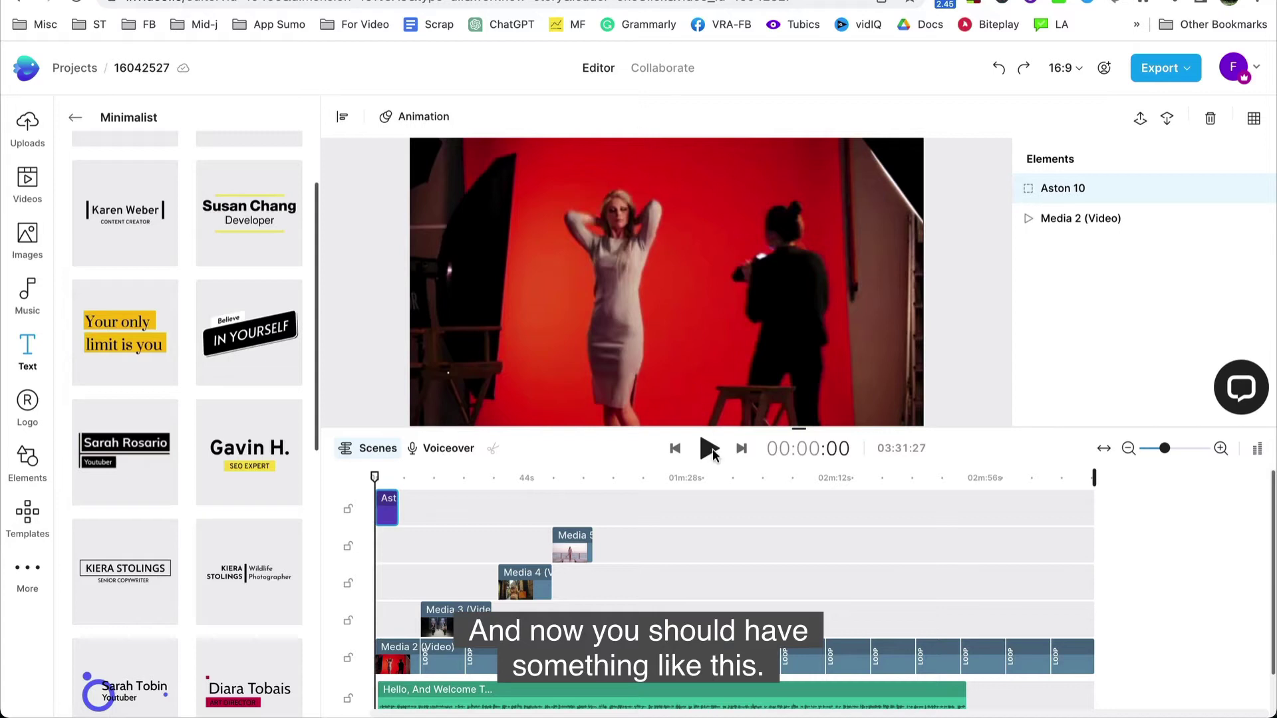
{"action": "left_click", "coordinate": [711, 450]}
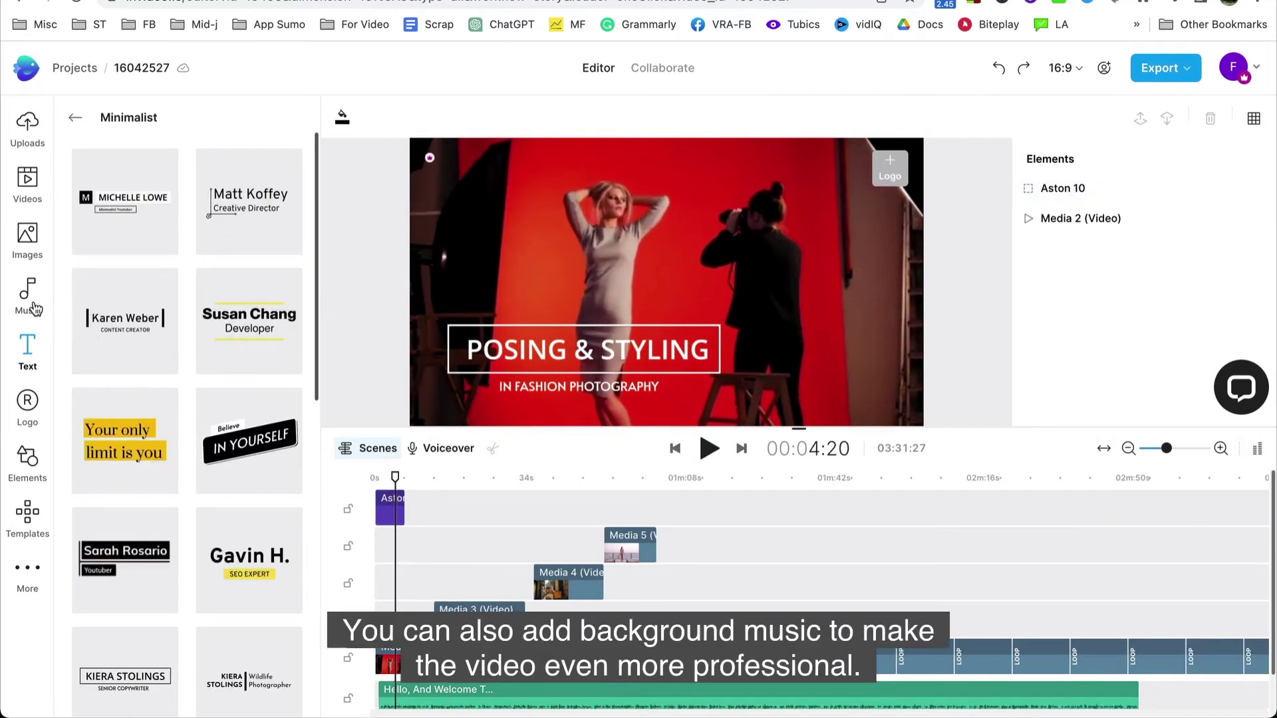
Step: Filter music by Playful mood, preview tracks, and add the Lofi/Chill relaxing track
{"action": "left_click", "coordinate": [30, 296]}
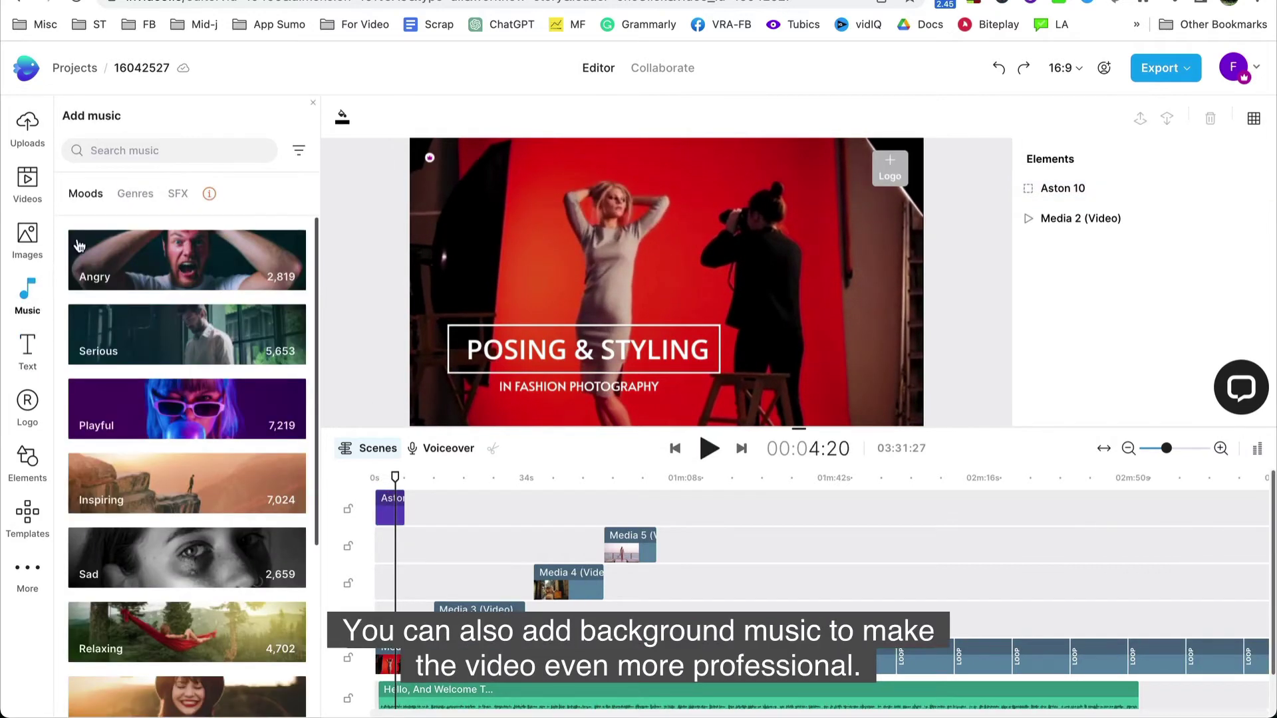
{"action": "left_click", "coordinate": [146, 406]}
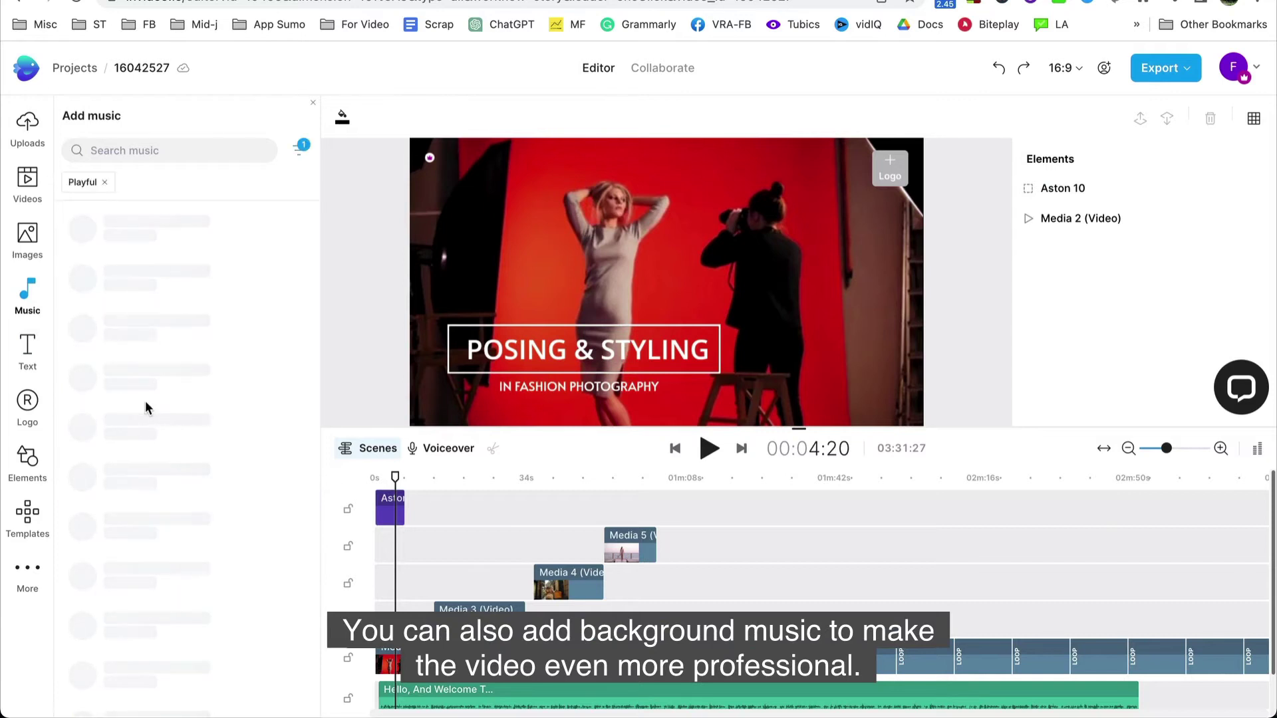
{"action": "left_click", "coordinate": [82, 230]}
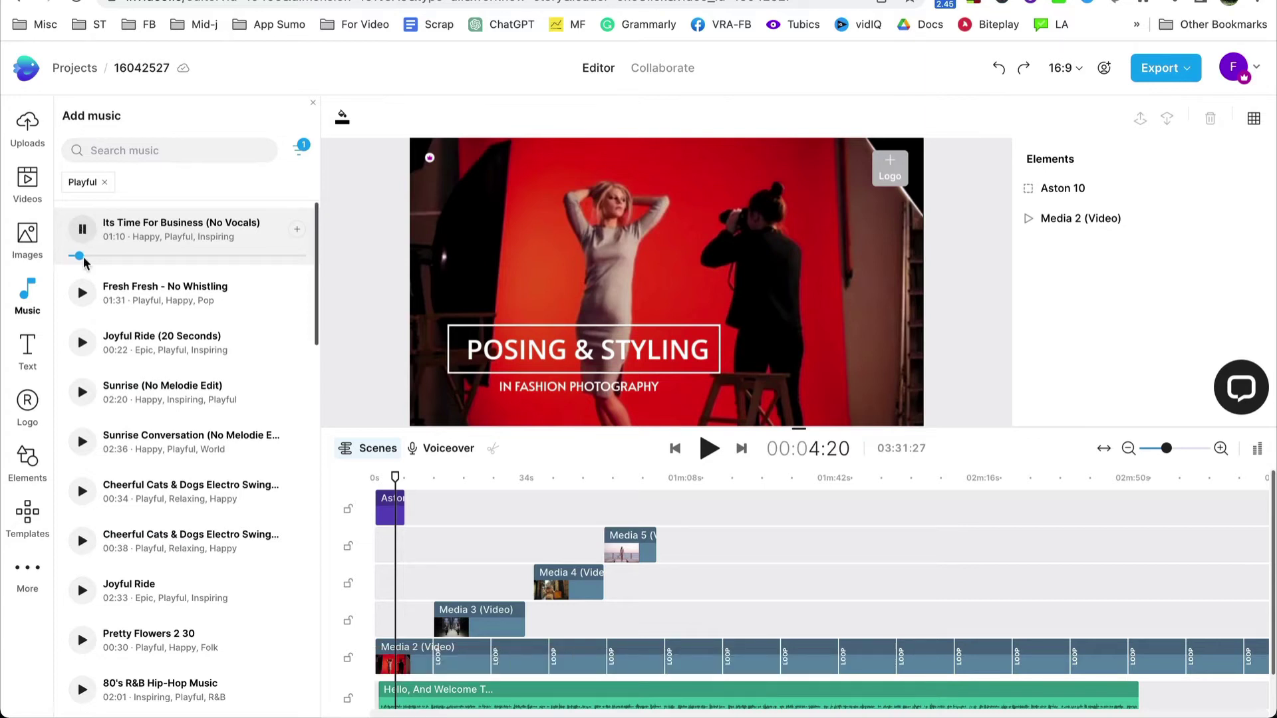
{"action": "scroll", "coordinate": [86, 289], "scroll_direction": "down", "scroll_amount": 7}
{"action": "left_click", "coordinate": [79, 547]}
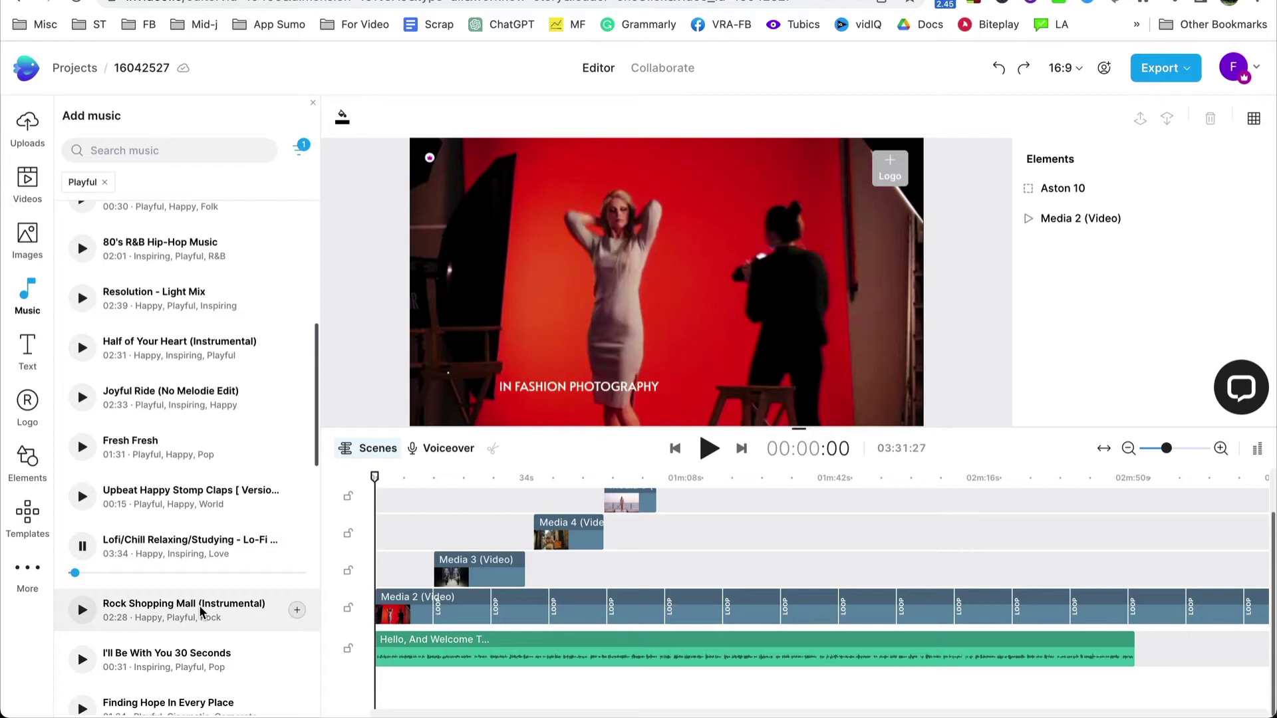
{"action": "left_click", "coordinate": [297, 547]}
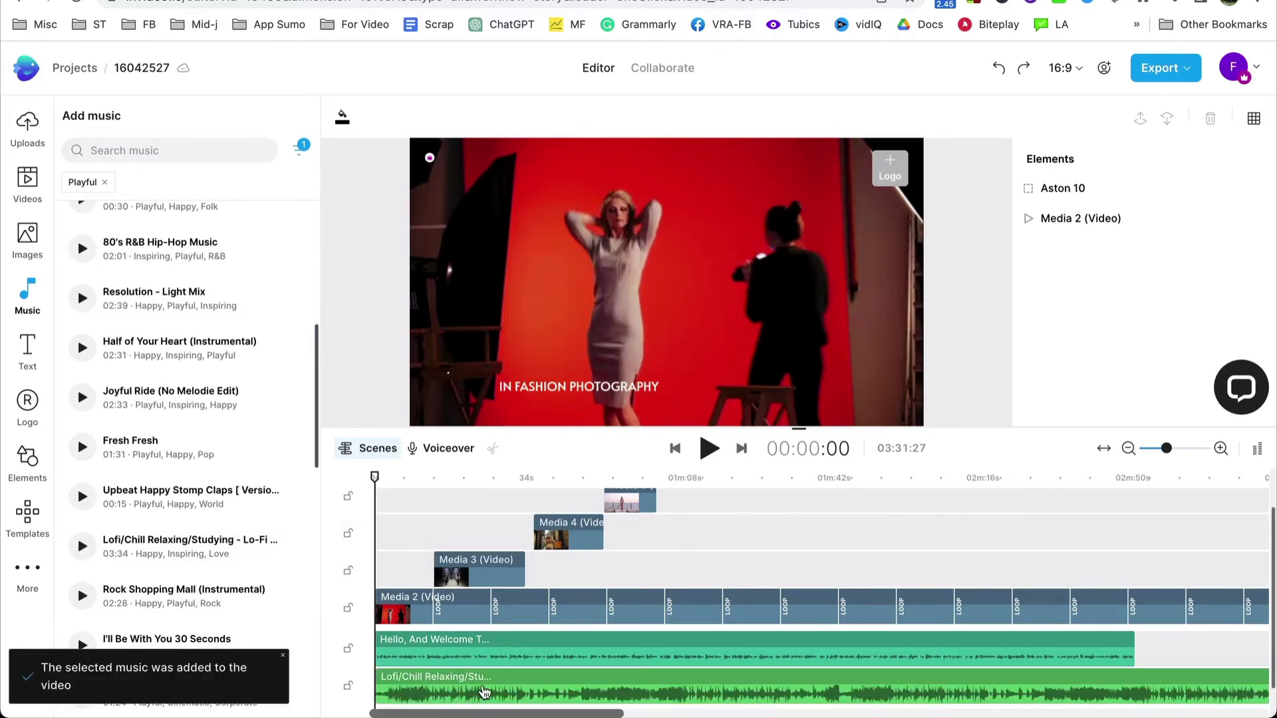
Step: Lower the Lofi/Chill music track's volume to about -20 dB
{"action": "left_click", "coordinate": [484, 692]}
{"action": "left_click", "coordinate": [388, 118]}
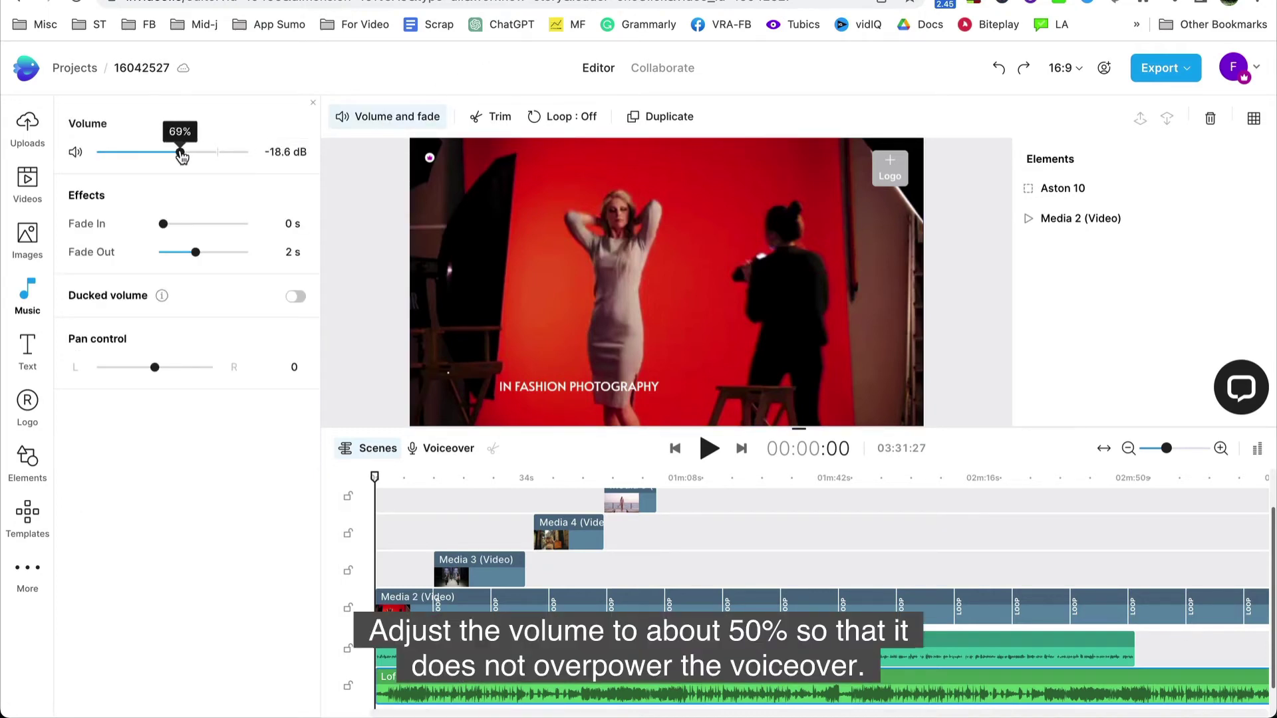
{"action": "left_click_drag", "start_coordinate": [178, 155], "coordinate": [176, 155]}
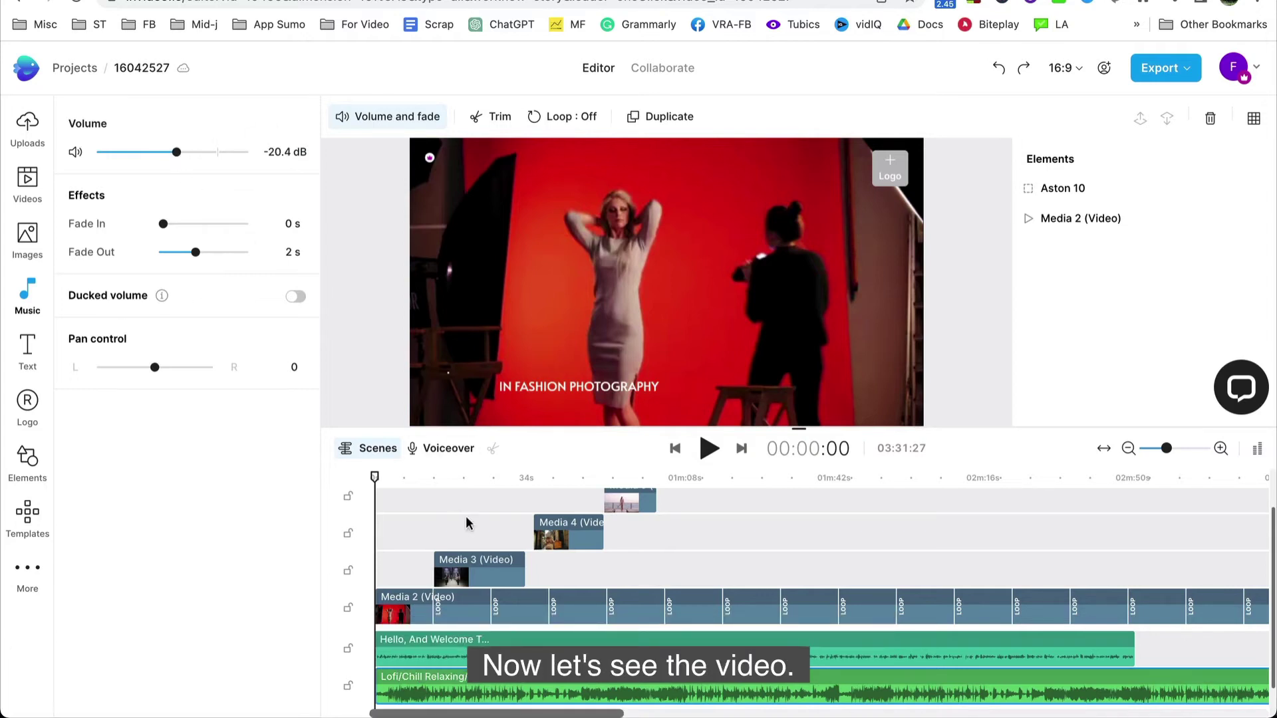
Step: Play back the video, then open the InVideo 24x7 support chat and its KnowledgeBase
{"action": "left_click", "coordinate": [700, 453]}
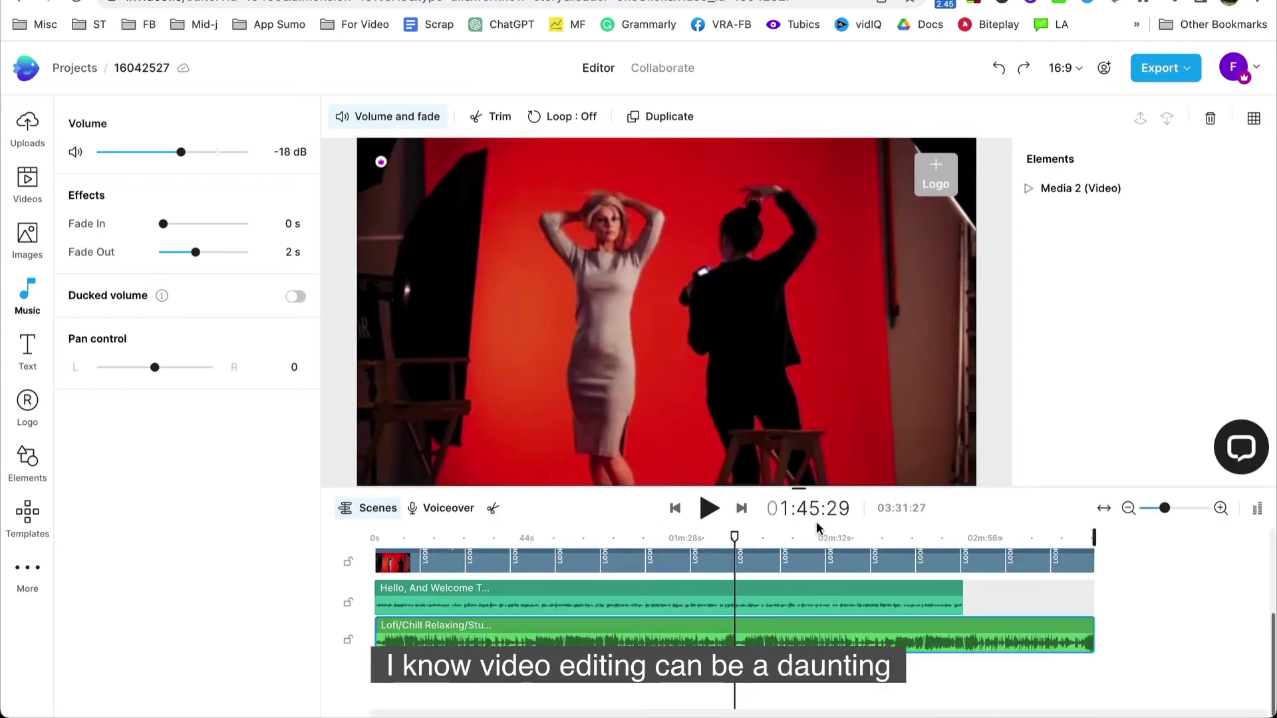
{"action": "left_click", "coordinate": [1251, 452]}
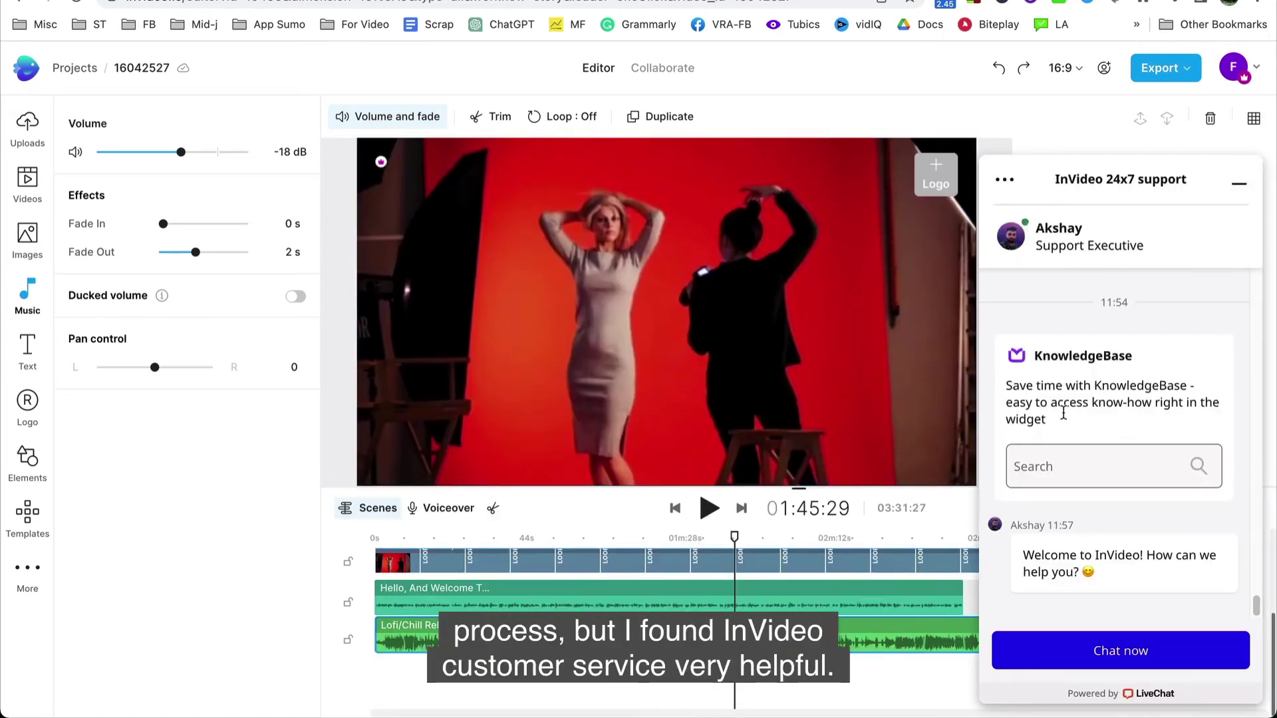
{"action": "left_click", "coordinate": [1072, 463]}
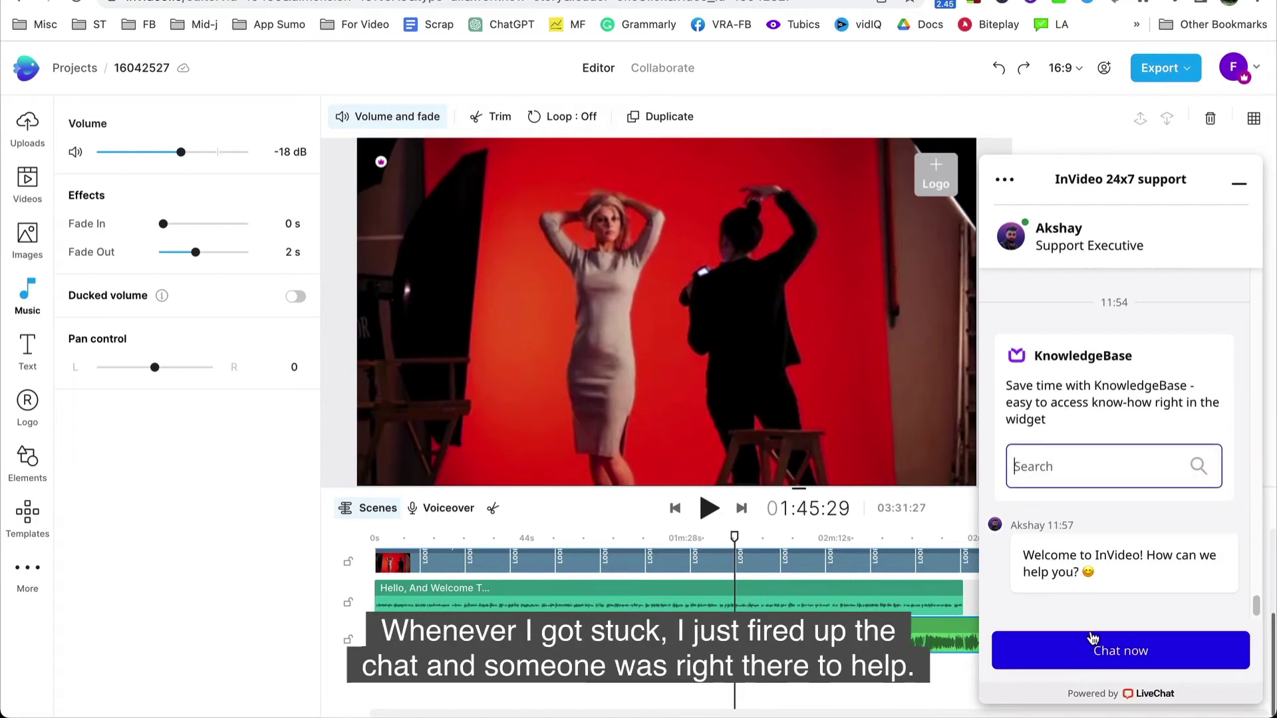
{"action": "triple_click", "coordinate": [1116, 181]}
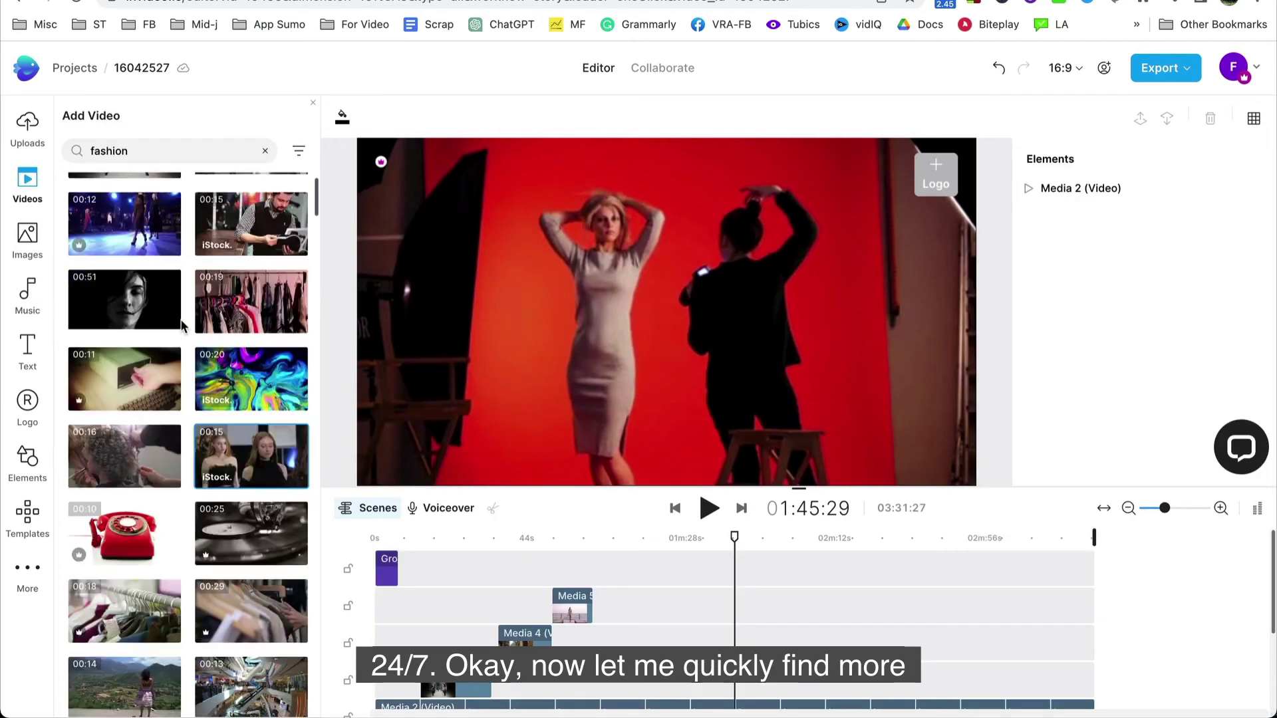
Step: Add the shop-window mannequin clip plus 25-second and 14-second fashion clips to the timeline
{"action": "left_click", "coordinate": [284, 376]}
{"action": "left_click", "coordinate": [573, 490]}
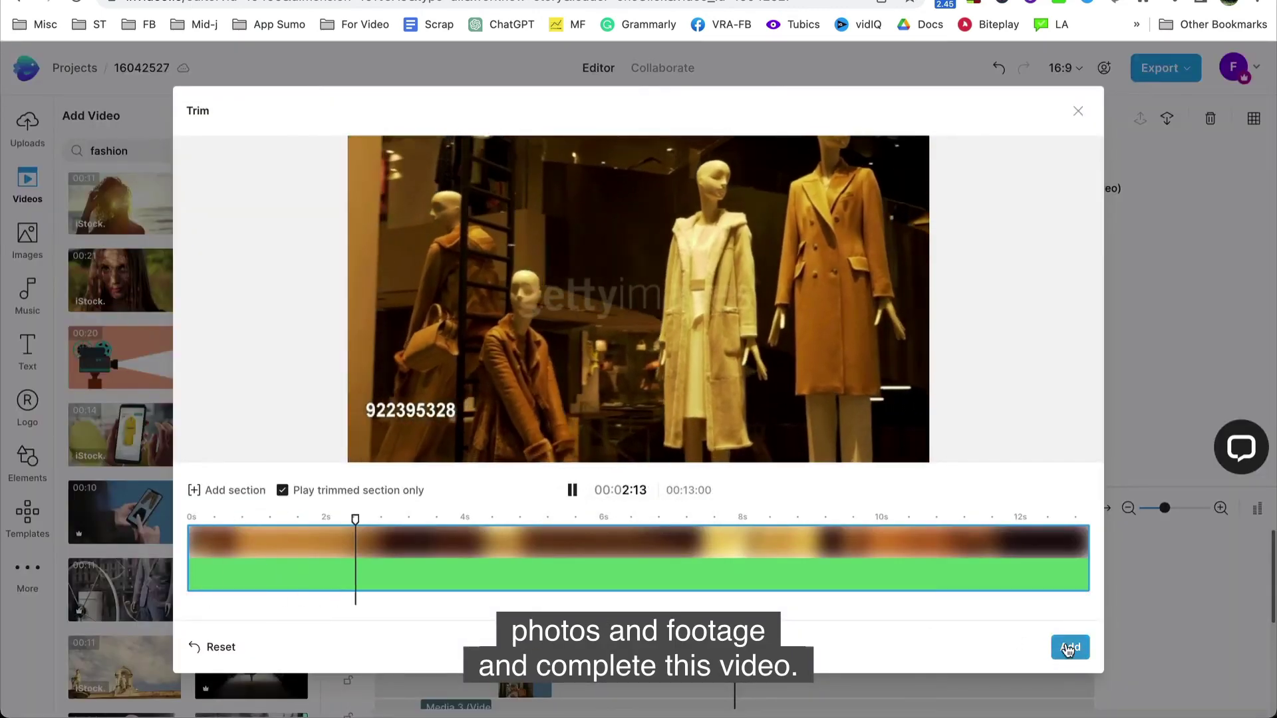
{"action": "left_click", "coordinate": [1070, 647]}
{"action": "scroll", "coordinate": [230, 529], "scroll_direction": "up", "scroll_amount": 2}
{"action": "left_click", "coordinate": [124, 444]}
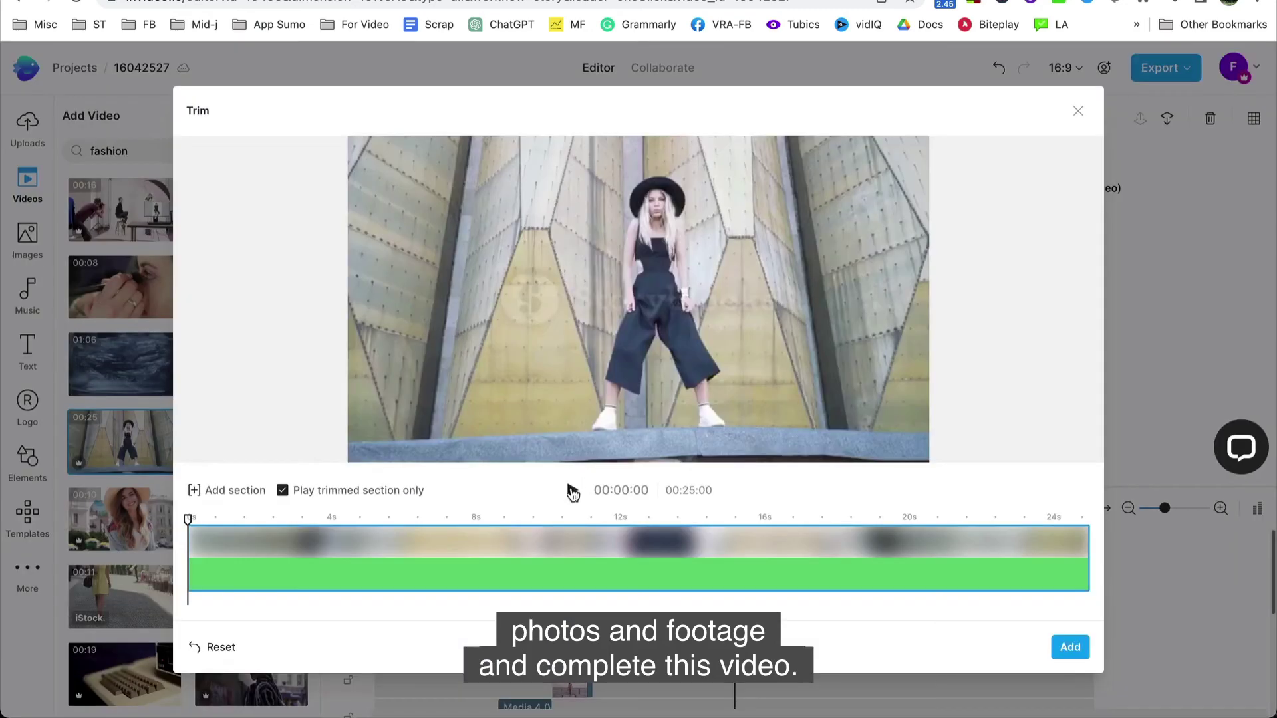
{"action": "left_click", "coordinate": [1070, 647]}
{"action": "scroll", "coordinate": [187, 399], "scroll_direction": "down", "scroll_amount": 5}
{"action": "left_click", "coordinate": [125, 327]}
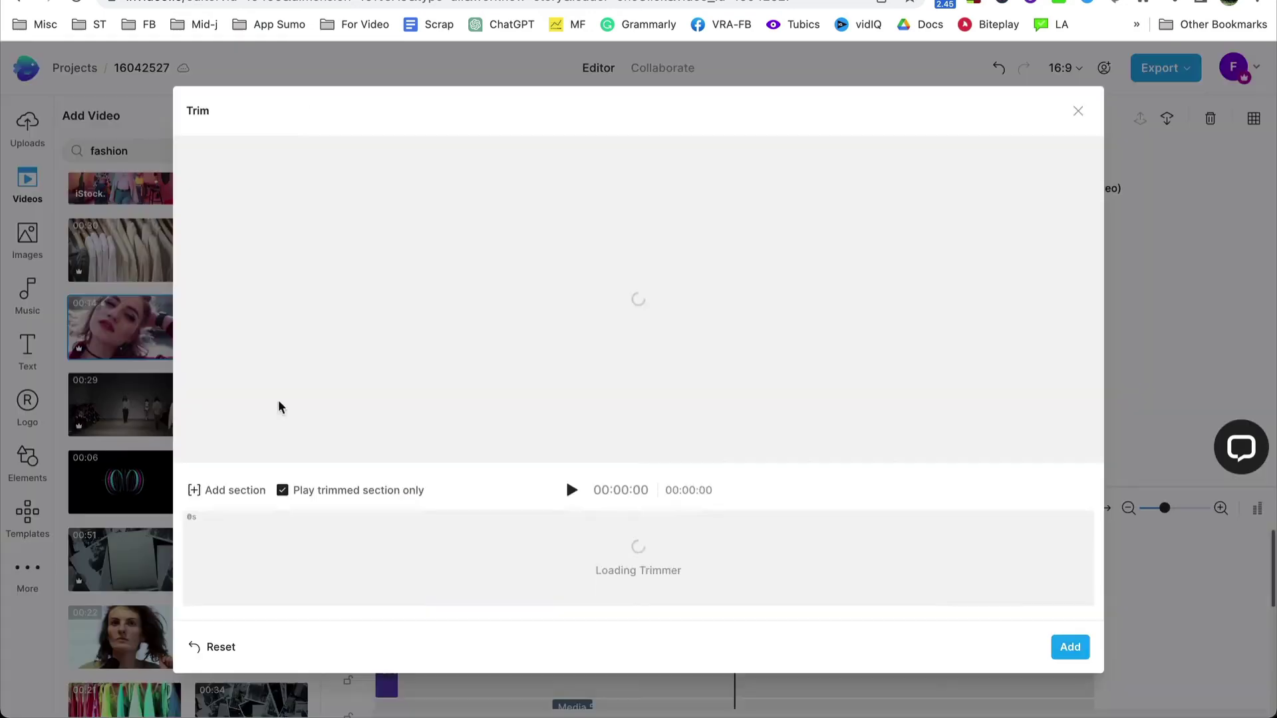
{"action": "left_click", "coordinate": [1070, 647]}
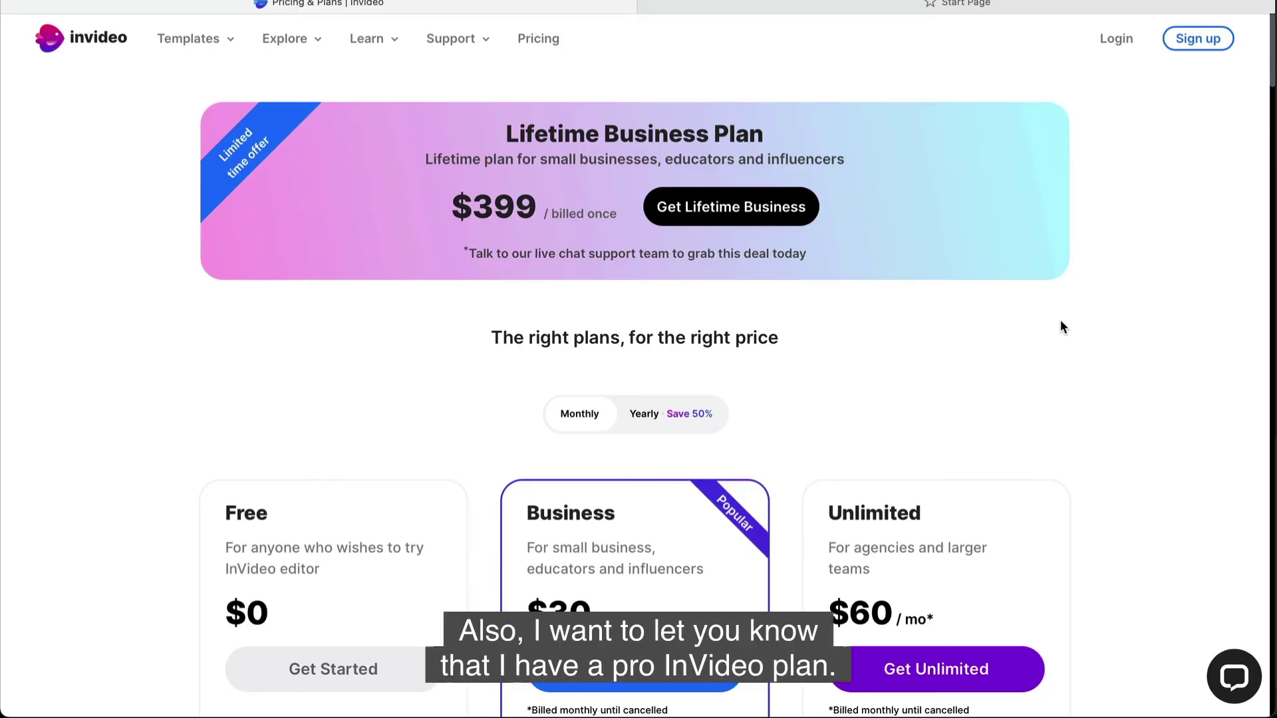
{"action": "scroll", "coordinate": [1060, 326], "scroll_direction": "down", "scroll_amount": 3}
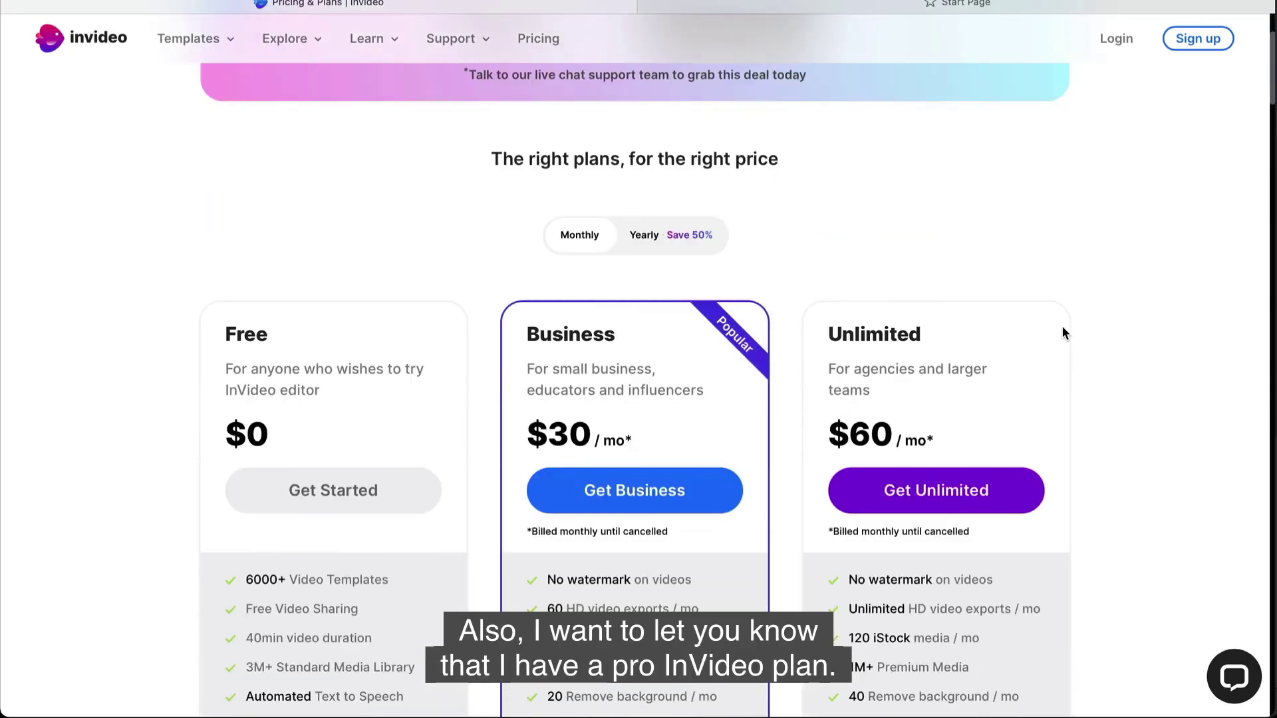
{"action": "scroll", "coordinate": [944, 329], "scroll_direction": "down", "scroll_amount": 3}
{"action": "double_click", "coordinate": [874, 118]}
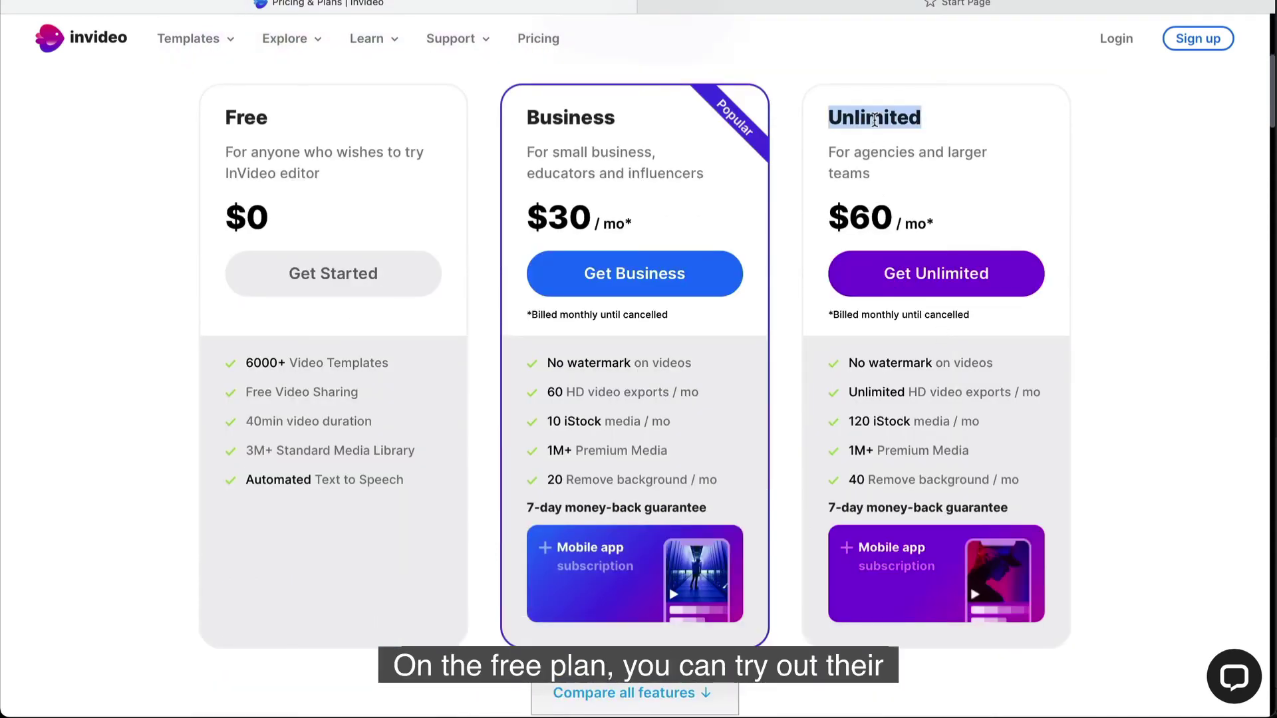
{"action": "double_click", "coordinate": [246, 117]}
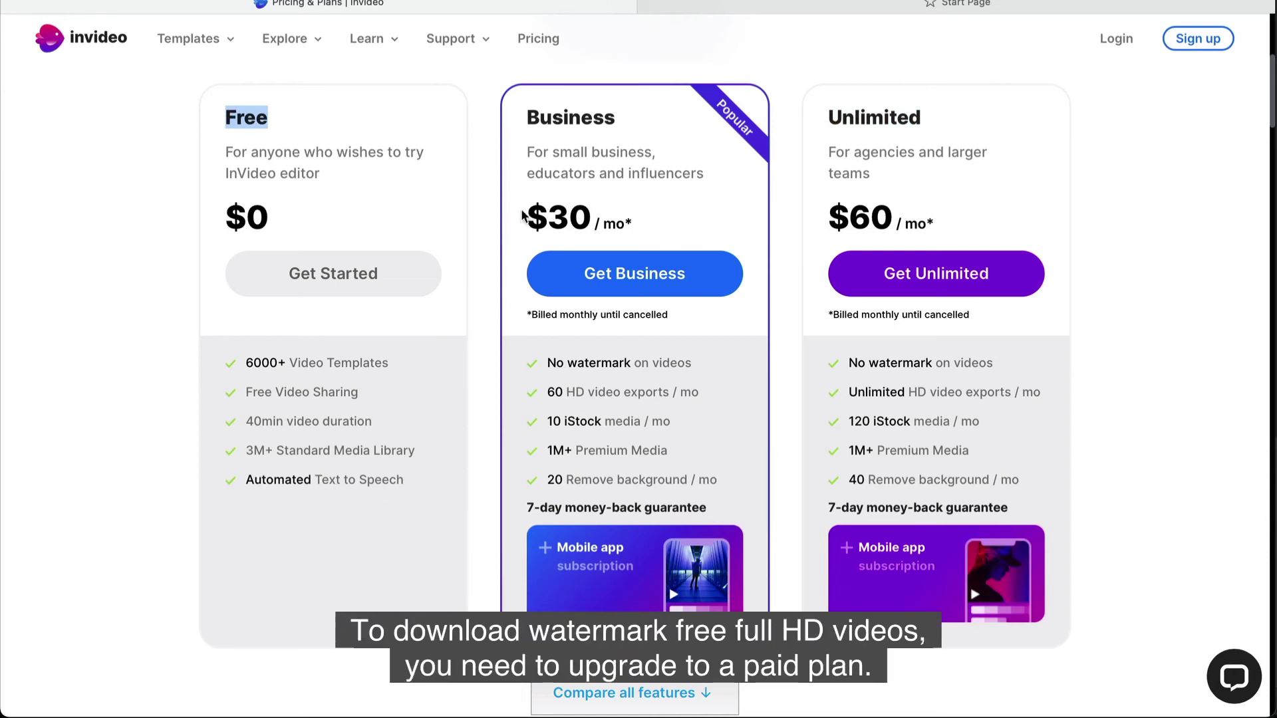
{"action": "triple_click", "coordinate": [604, 359]}
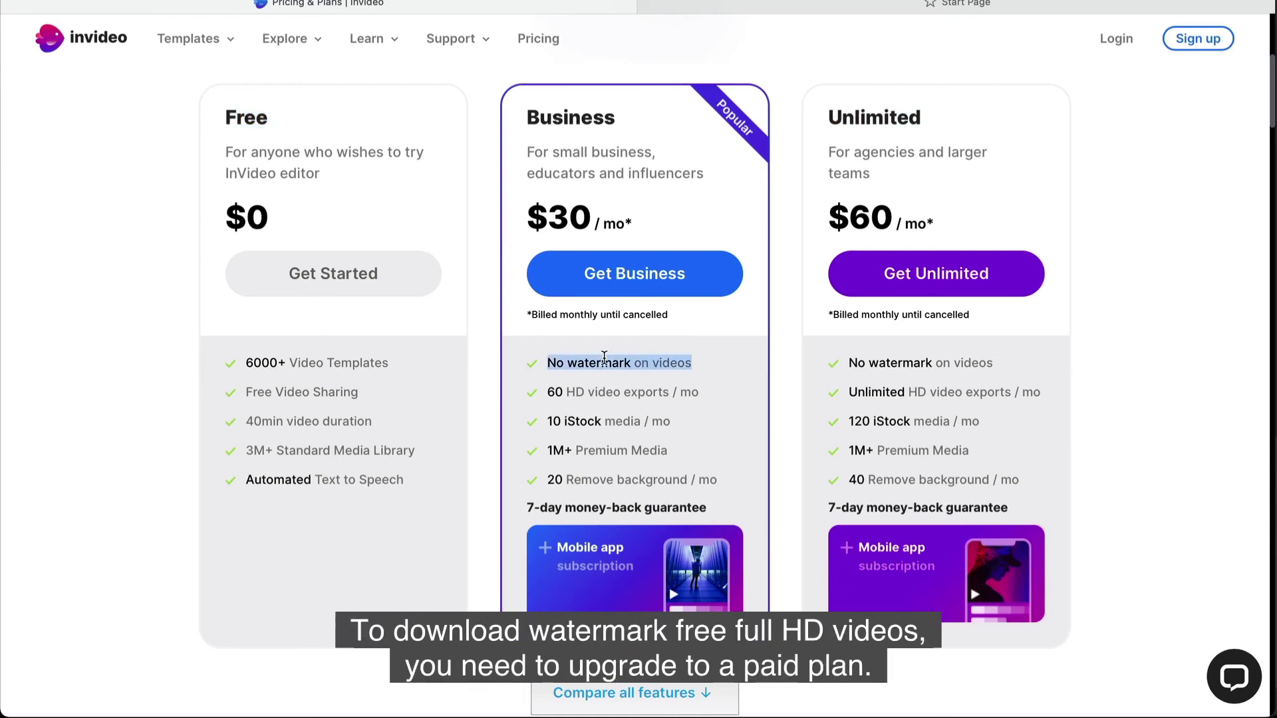
{"action": "left_click", "coordinate": [602, 397]}
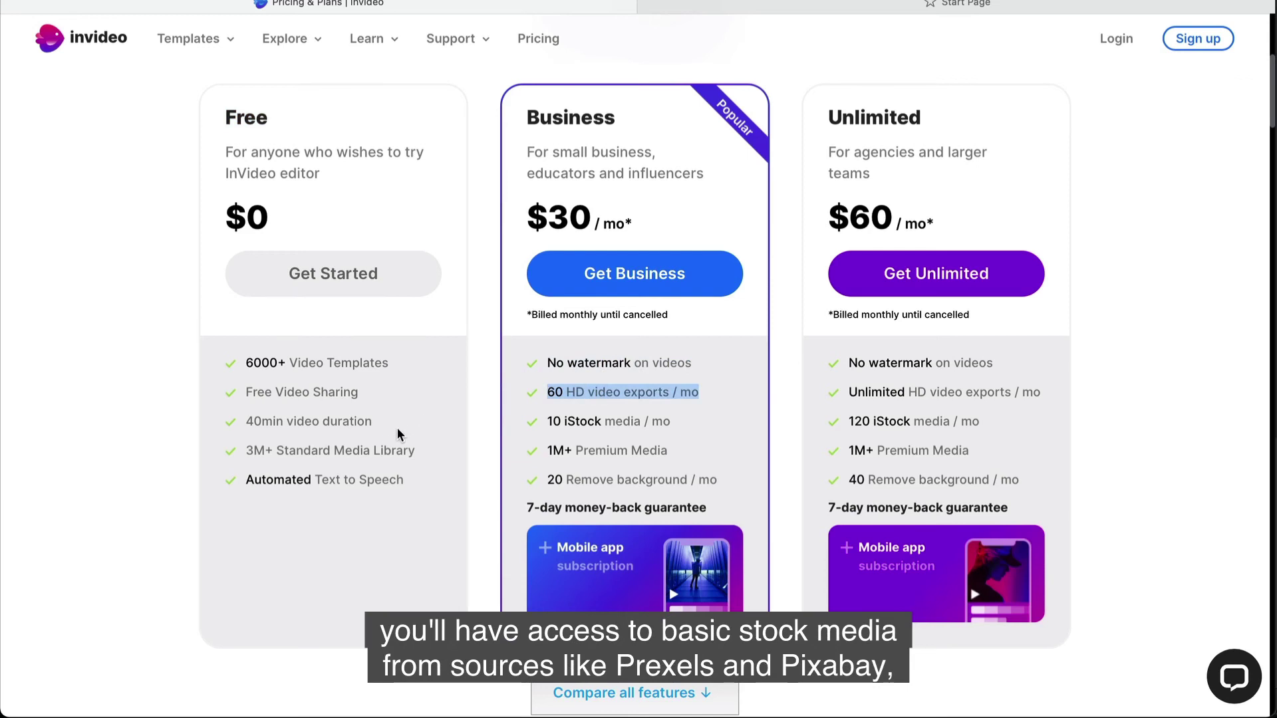
{"action": "triple_click", "coordinate": [348, 451]}
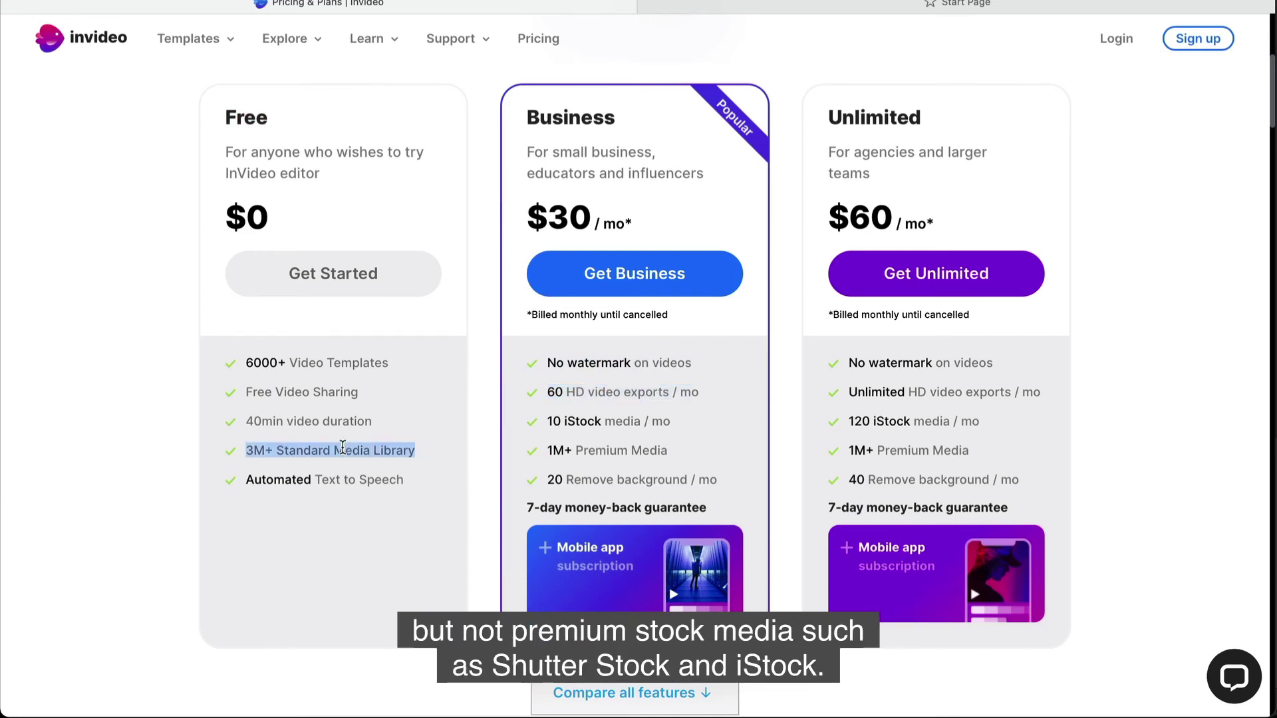
{"action": "triple_click", "coordinate": [640, 453]}
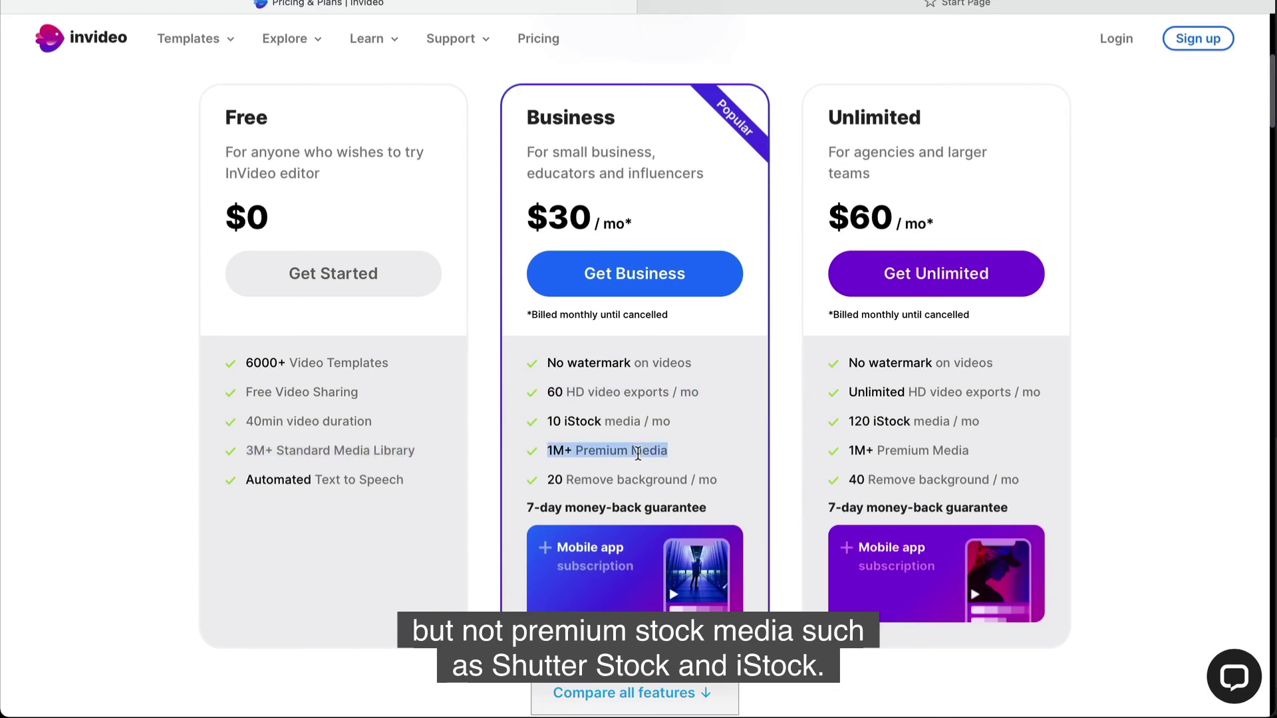
{"action": "left_click", "coordinate": [727, 406]}
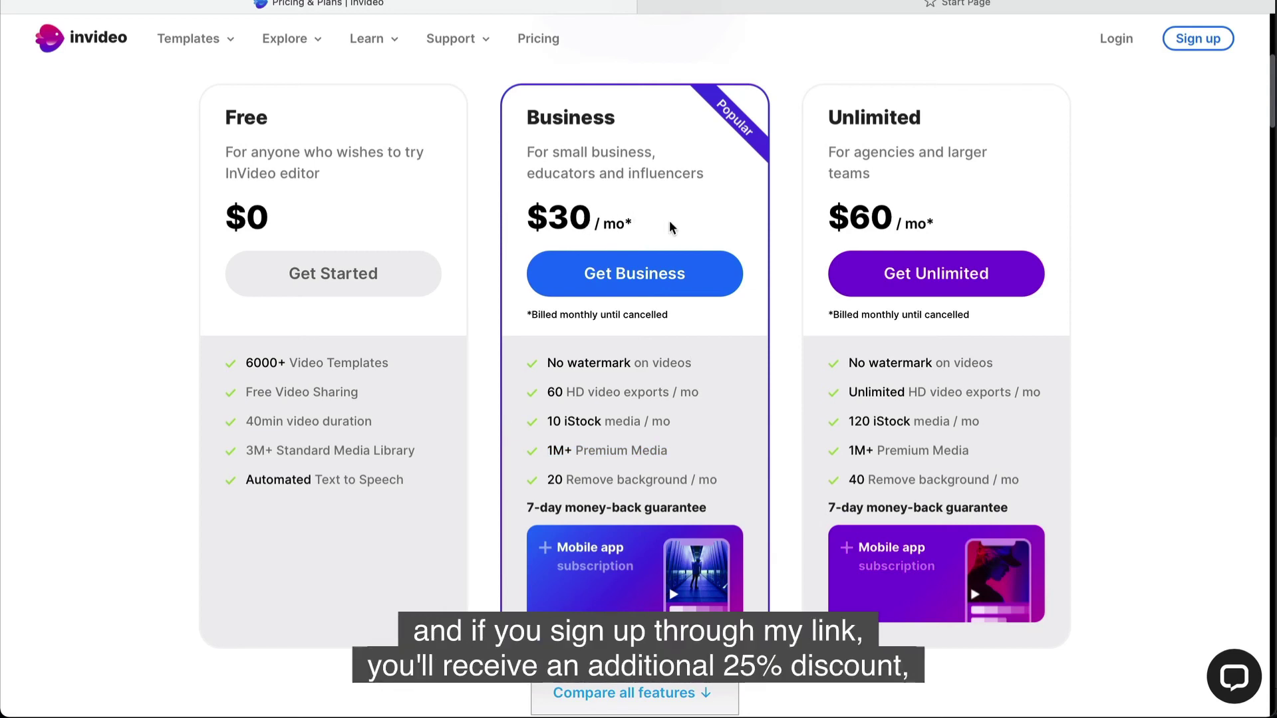
Step: Highlight the Business plan's $30 monthly price on the pricing page
{"action": "left_click_drag", "start_coordinate": [551, 220], "coordinate": [527, 220]}
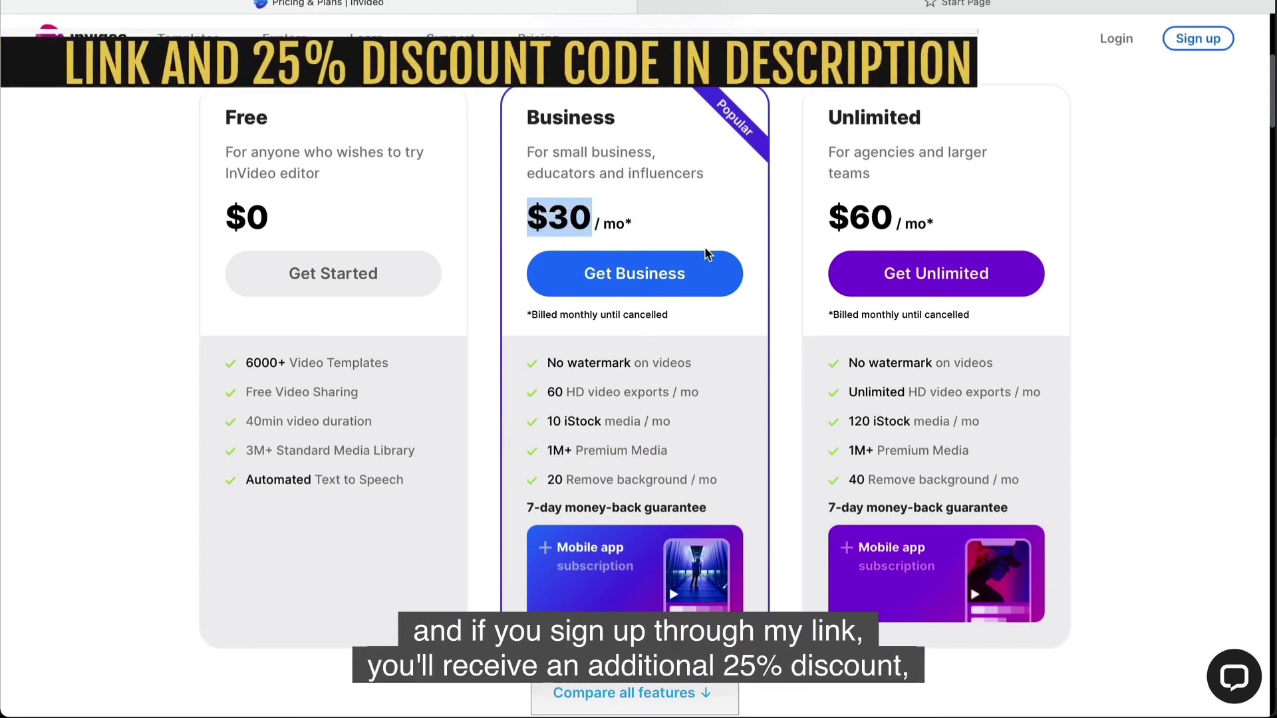